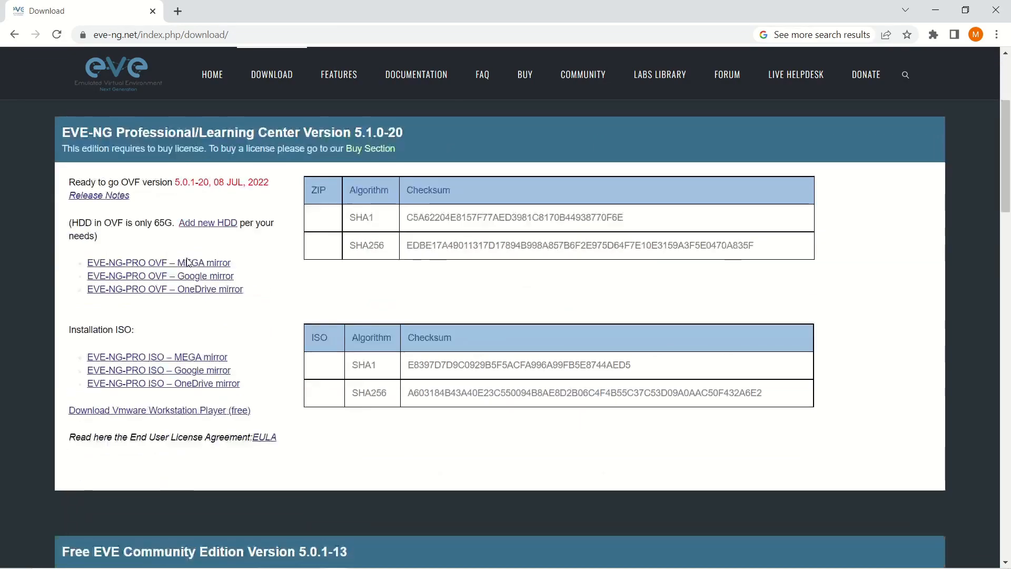
Find the Free EVE Community Edition 5.0.1-13 section and open the VMware Workstation Player download link.
{"action": "scroll", "coordinate": [274, 218], "scroll_direction": "up", "scroll_amount": 2}
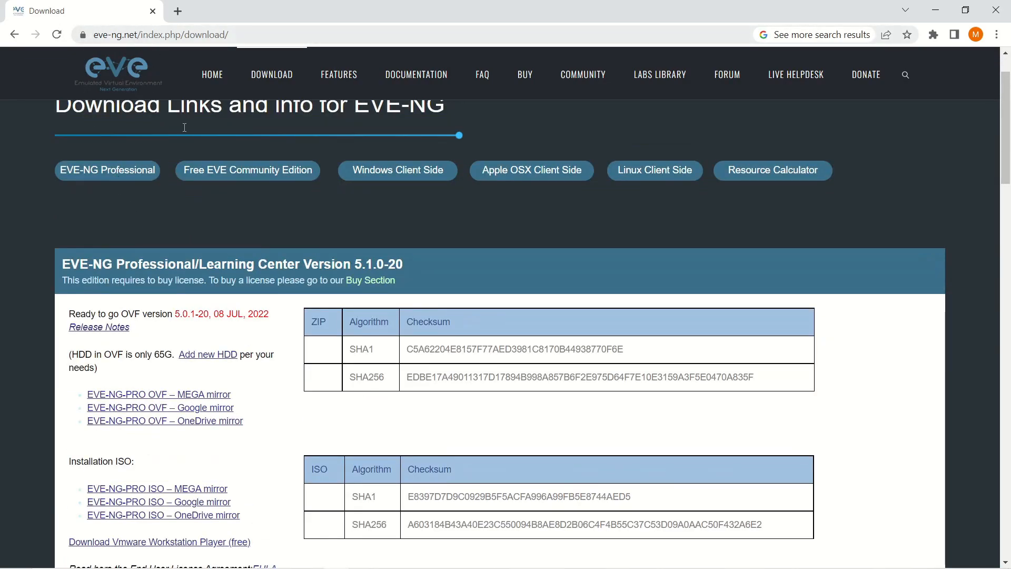
{"action": "scroll", "coordinate": [289, 346], "scroll_direction": "down", "scroll_amount": 2}
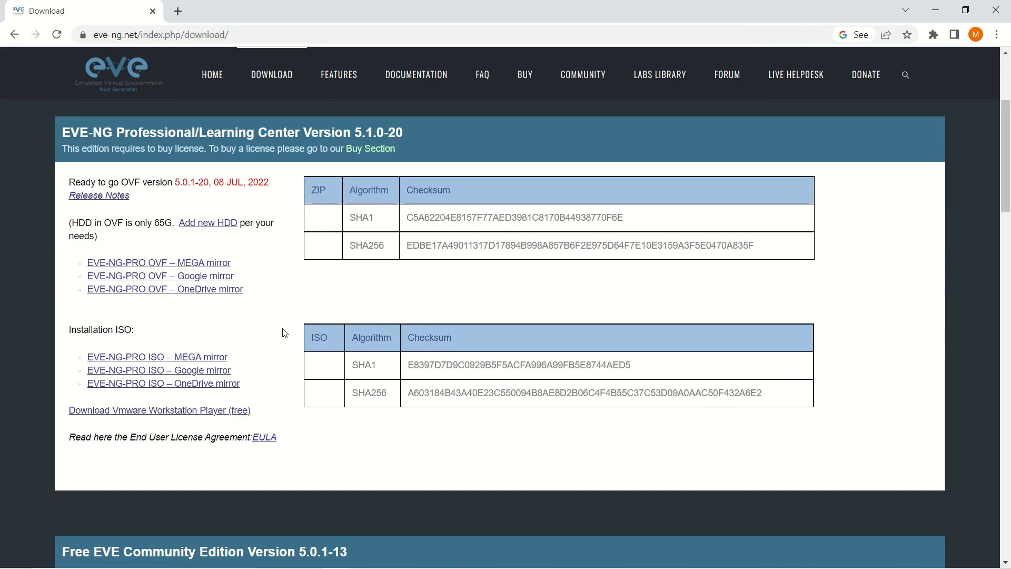
{"action": "scroll", "coordinate": [285, 333], "scroll_direction": "down", "scroll_amount": 5}
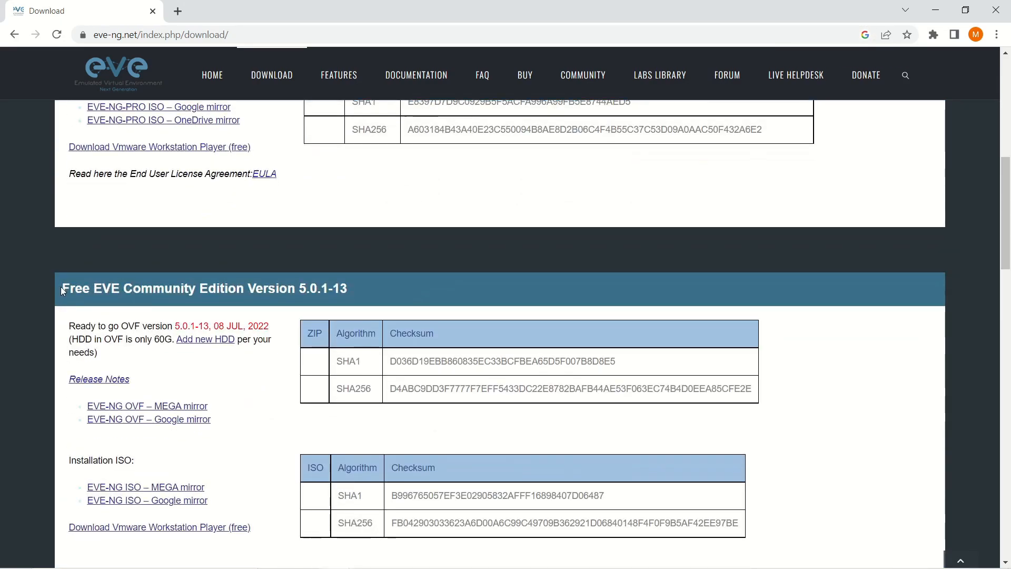
{"action": "left_click_drag", "start_coordinate": [61, 288], "coordinate": [311, 288]}
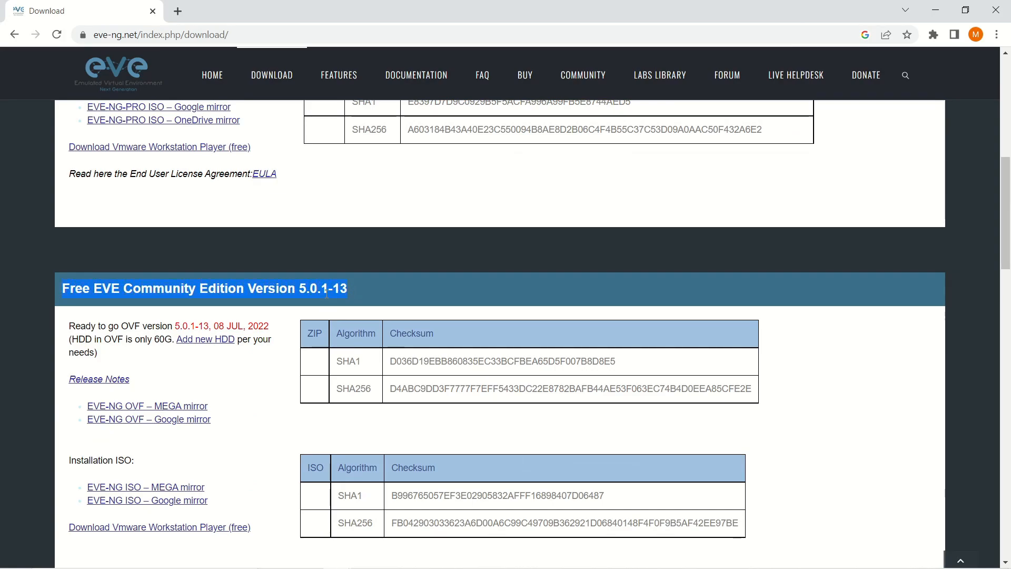
{"action": "left_click", "coordinate": [257, 309]}
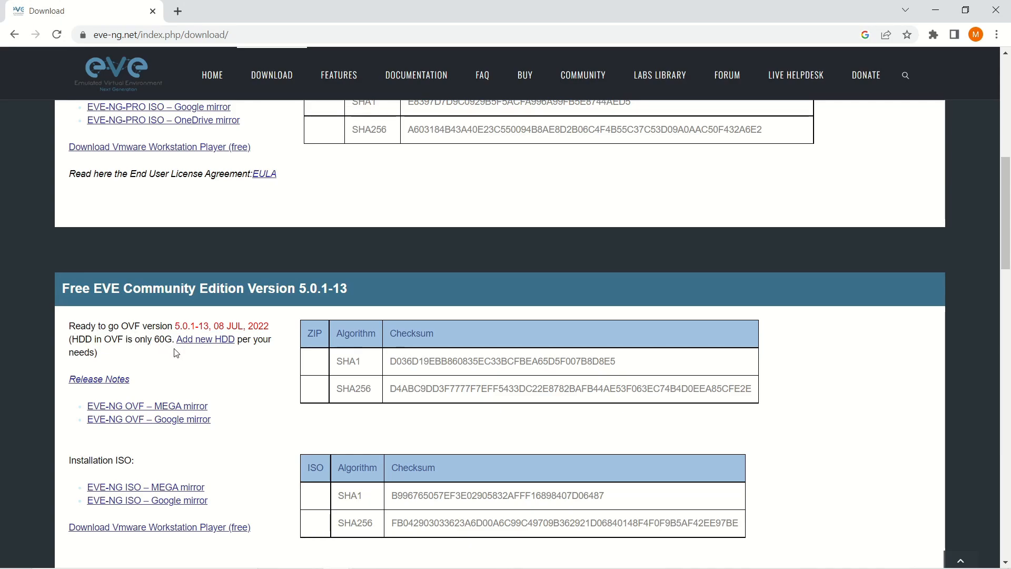
{"action": "scroll", "coordinate": [256, 374], "scroll_direction": "down", "scroll_amount": 3}
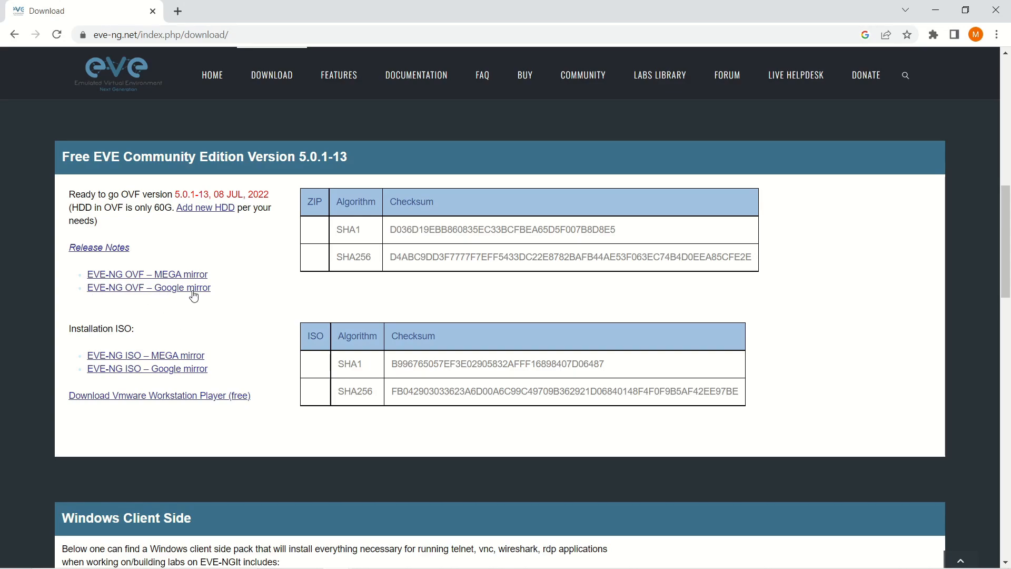
{"action": "left_click", "coordinate": [170, 399]}
Bring up the Workstation Player 16.2.4 download files on VMware Customer Connect.
{"action": "left_click", "coordinate": [229, 10]}
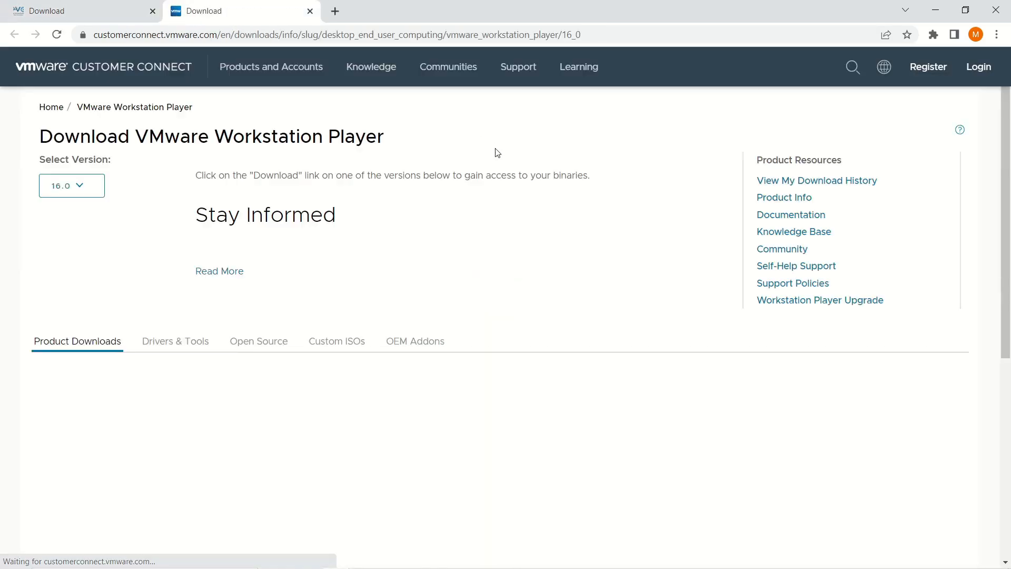
{"action": "scroll", "coordinate": [661, 327], "scroll_direction": "down", "scroll_amount": 1}
{"action": "left_click", "coordinate": [754, 366]}
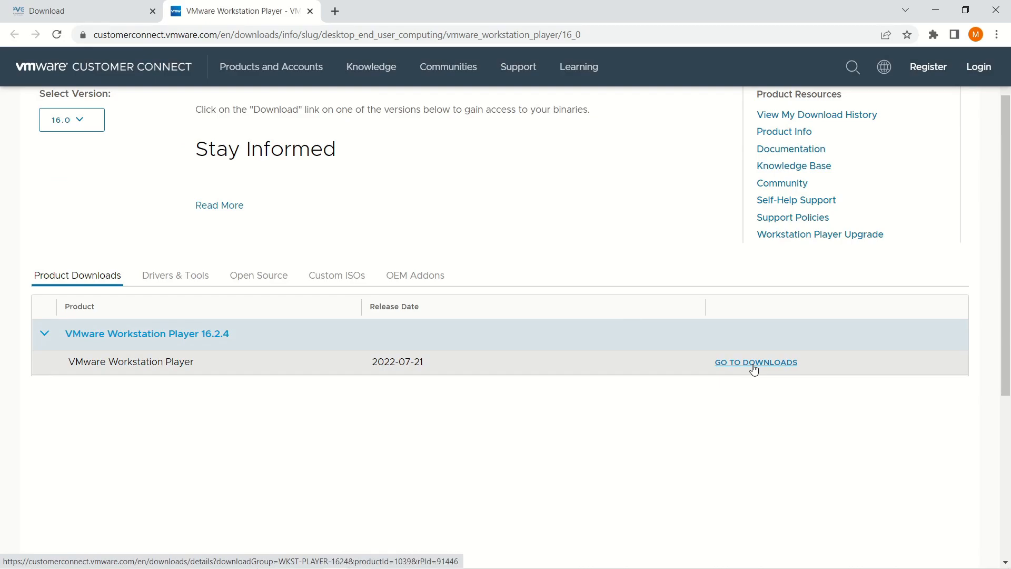
{"action": "scroll", "coordinate": [403, 282], "scroll_direction": "down", "scroll_amount": 2}
{"action": "scroll", "coordinate": [403, 282], "scroll_direction": "down", "scroll_amount": 2}
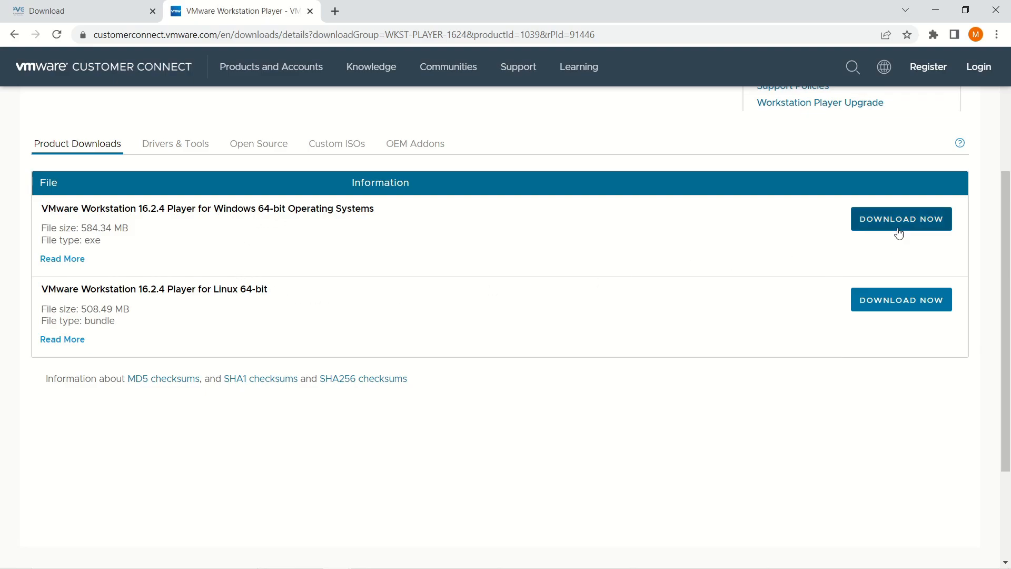
Switch back to the EVE-NG Download page tab.
{"action": "left_click", "coordinate": [103, 15]}
{"action": "scroll", "coordinate": [365, 371], "scroll_direction": "down", "scroll_amount": 3}
{"action": "scroll", "coordinate": [191, 283], "scroll_direction": "up", "scroll_amount": 5}
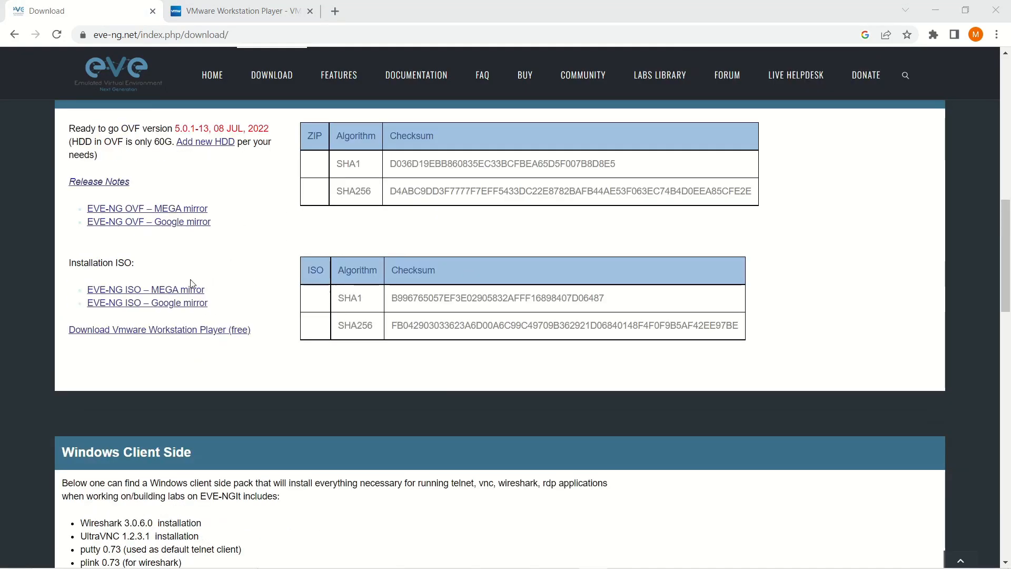
{"action": "scroll", "coordinate": [191, 284], "scroll_direction": "down", "scroll_amount": 5}
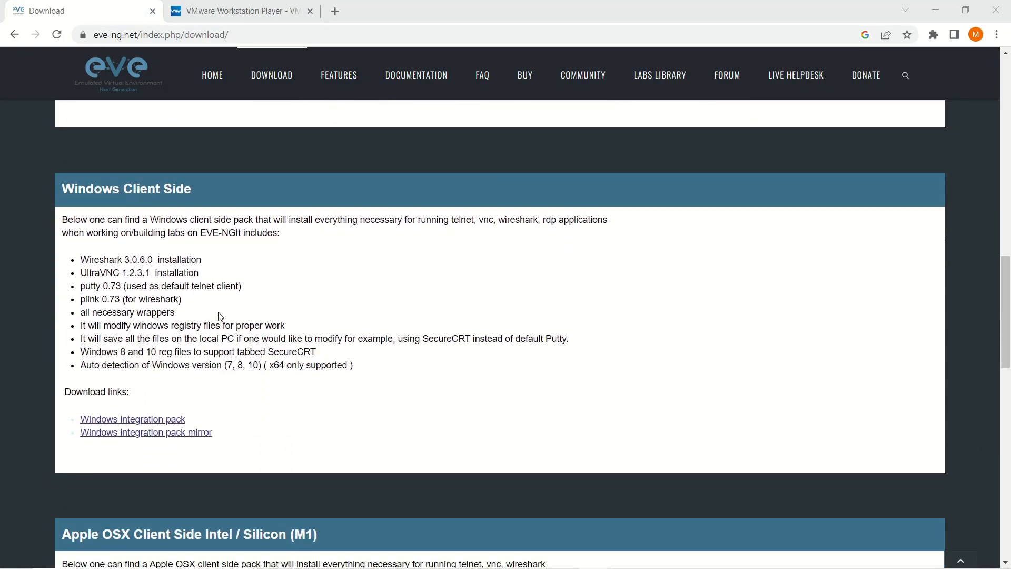
{"action": "scroll", "coordinate": [220, 316], "scroll_direction": "down", "scroll_amount": 1}
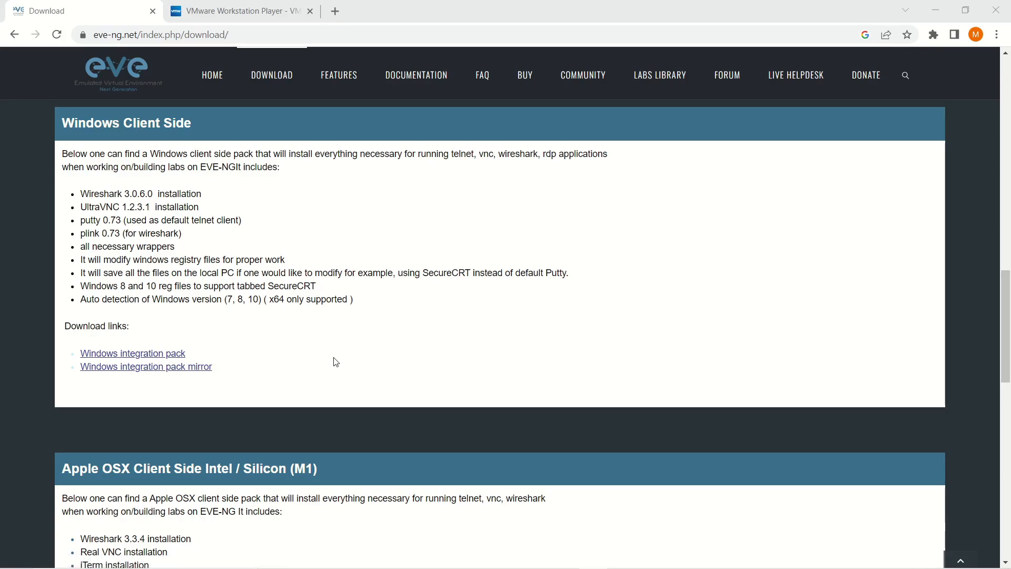
{"action": "scroll", "coordinate": [336, 362], "scroll_direction": "up", "scroll_amount": 8}
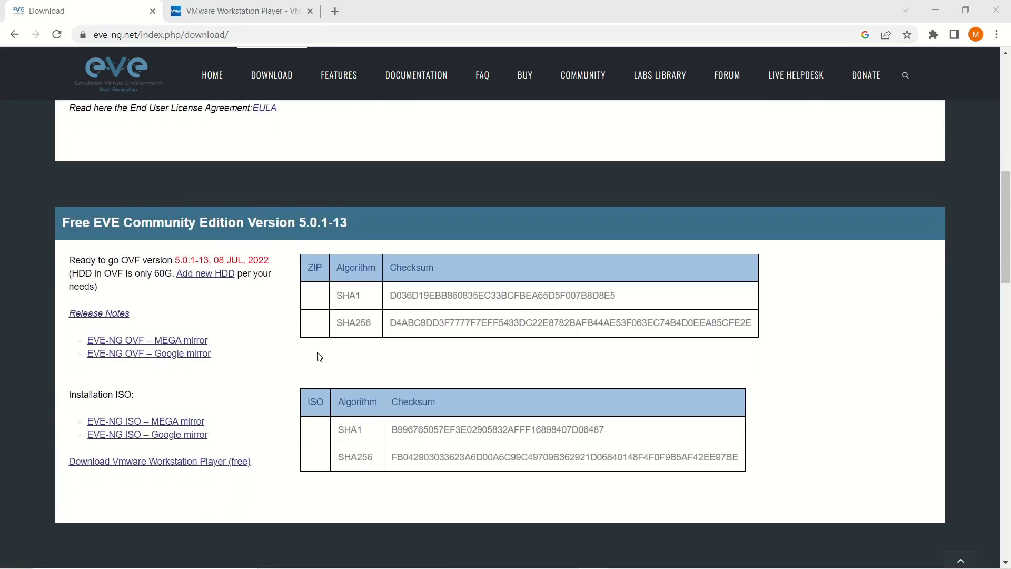
{"action": "scroll", "coordinate": [249, 321], "scroll_direction": "up", "scroll_amount": 1}
{"action": "scroll", "coordinate": [243, 320], "scroll_direction": "down", "scroll_amount": 1}
{"action": "left_click_drag", "start_coordinate": [58, 223], "coordinate": [245, 232]}
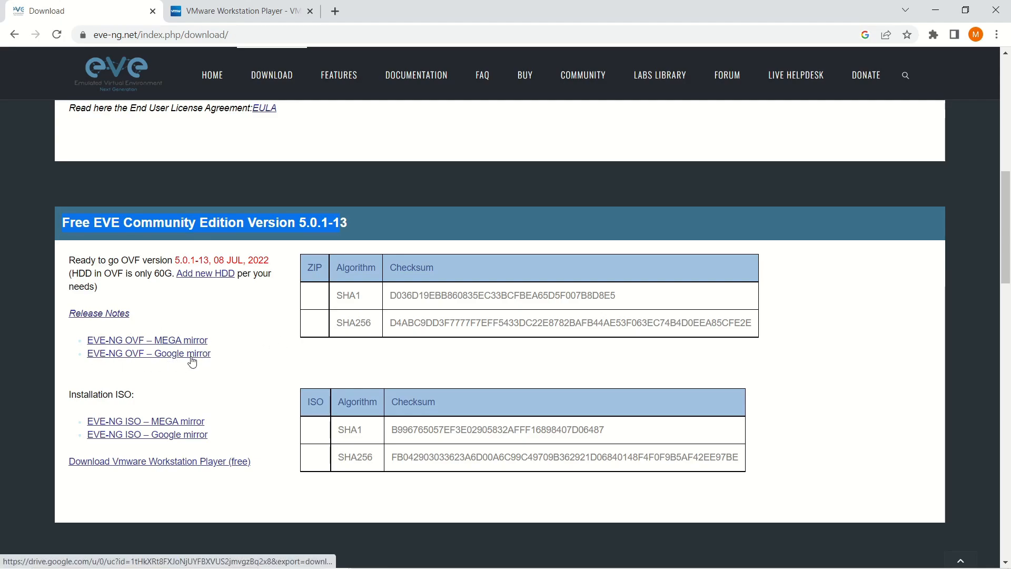
{"action": "scroll", "coordinate": [217, 349], "scroll_direction": "down", "scroll_amount": 1}
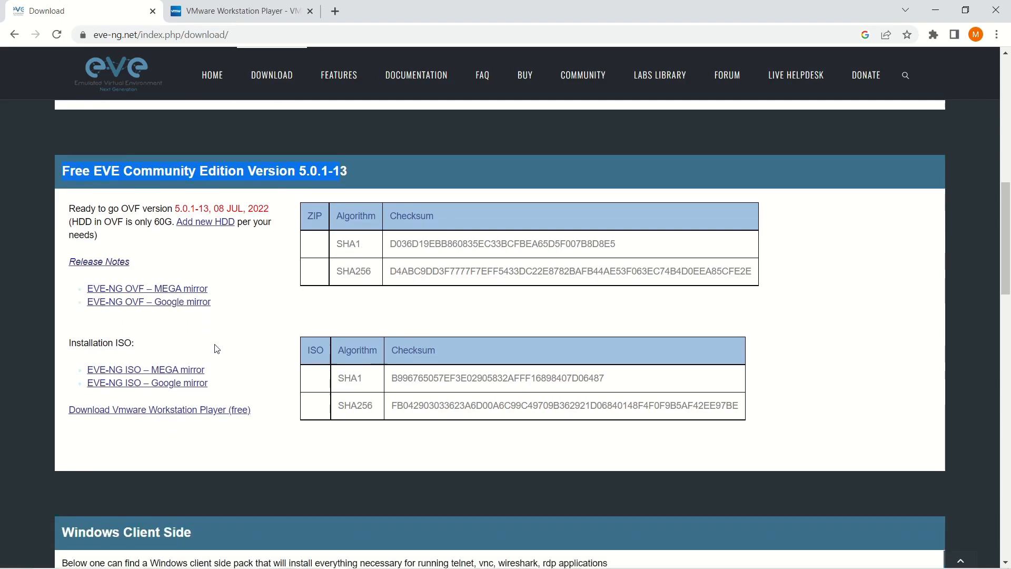
{"action": "scroll", "coordinate": [217, 348], "scroll_direction": "down", "scroll_amount": 2}
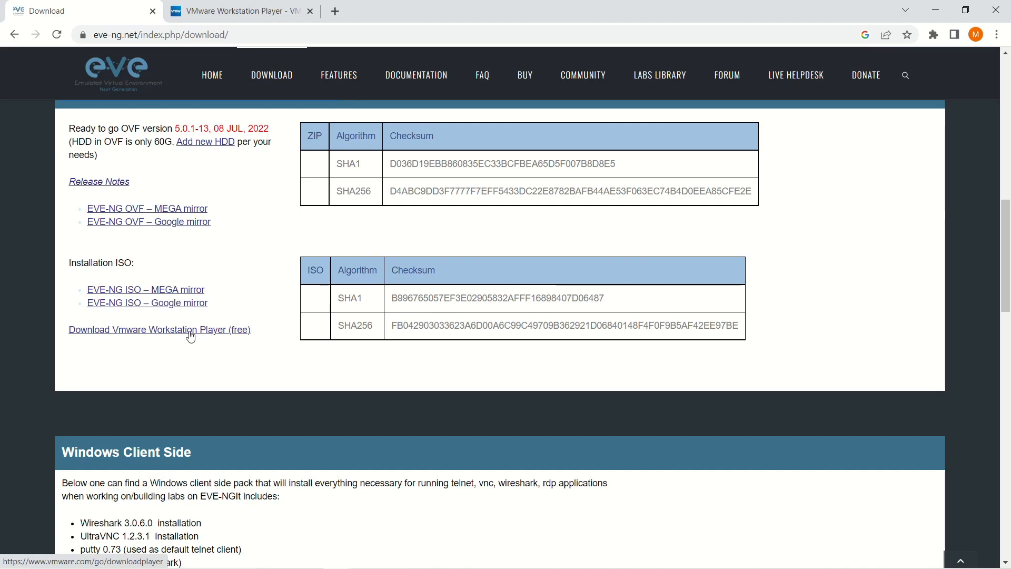
{"action": "scroll", "coordinate": [189, 335], "scroll_direction": "down", "scroll_amount": 4}
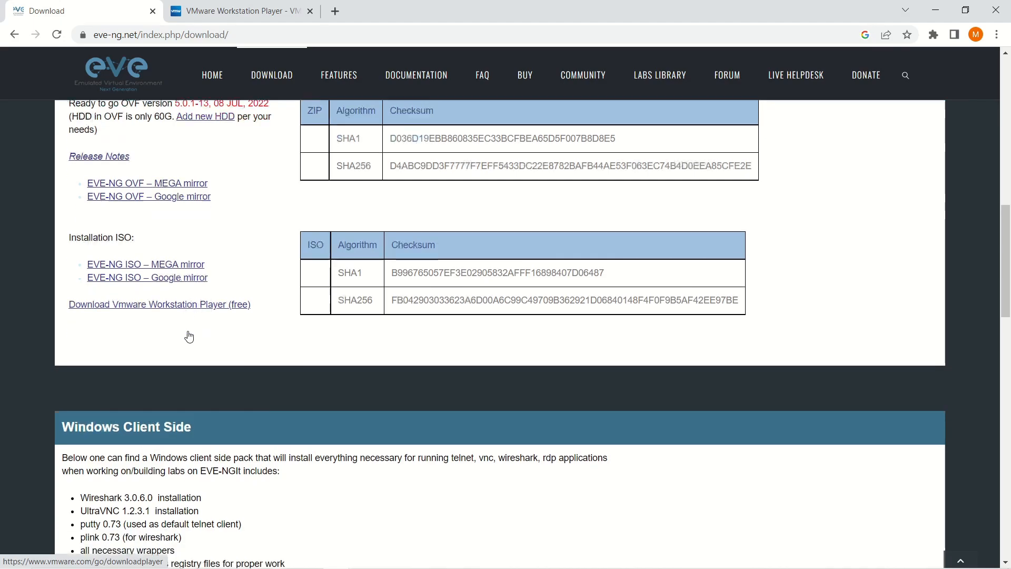
{"action": "scroll", "coordinate": [189, 336], "scroll_direction": "down", "scroll_amount": 2}
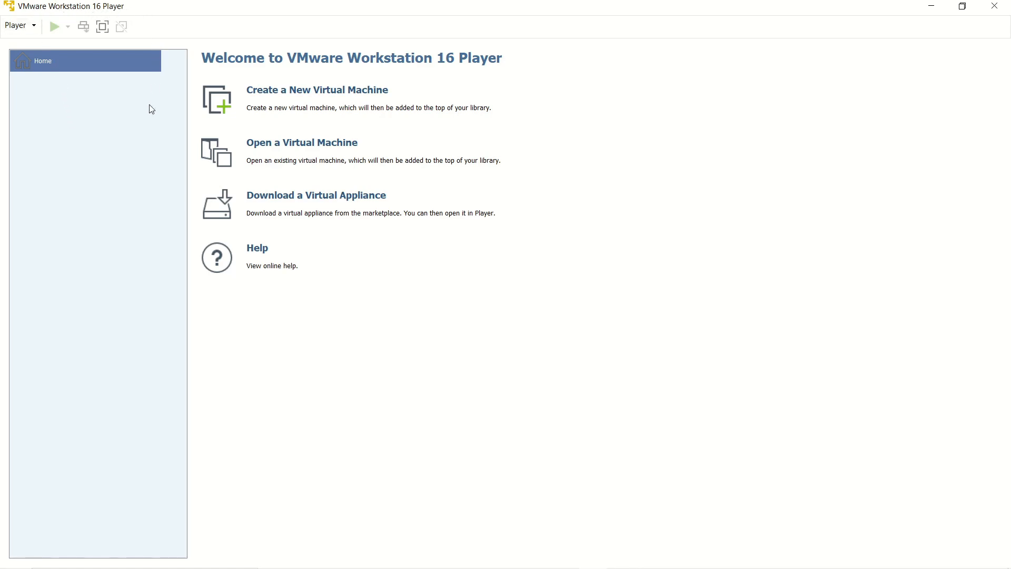
Choose 'Open a Virtual Machine' from the Player Home page.
{"action": "left_click", "coordinate": [325, 147]}
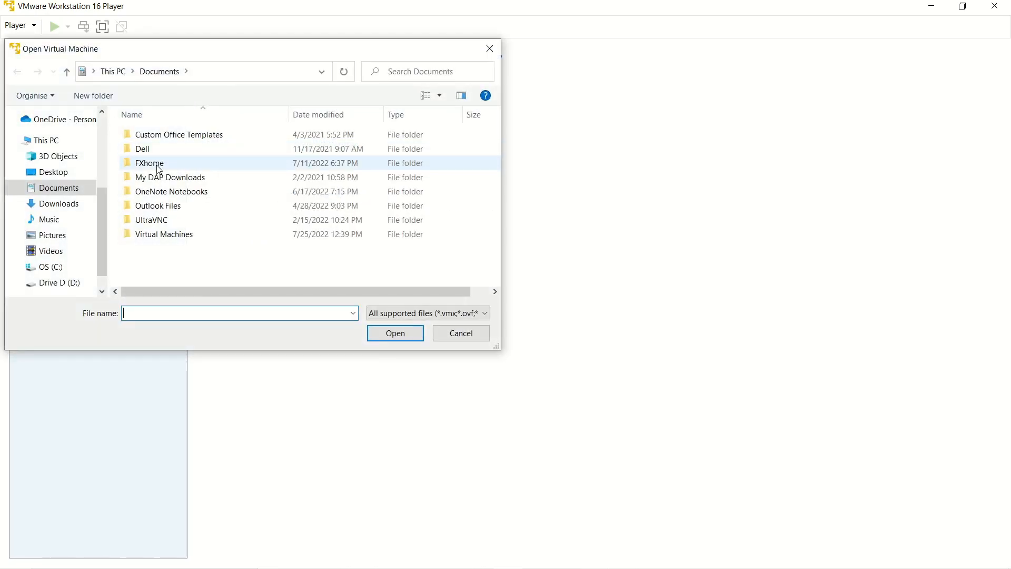
Open EVE-COM-5.ovf from Downloads > EVE-NG > EVE-COM-5.0.1-13.
{"action": "left_click", "coordinate": [57, 206]}
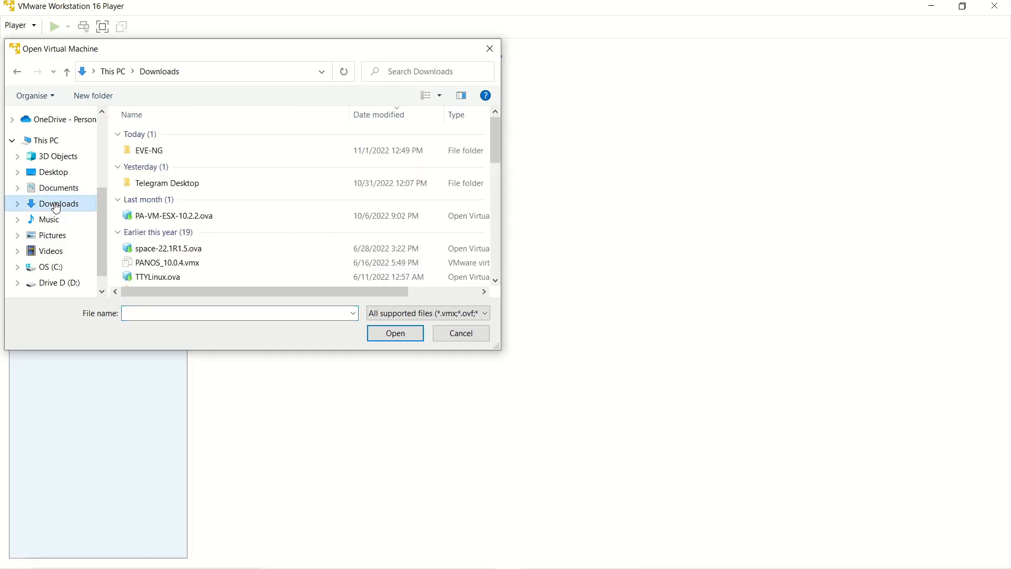
{"action": "double_click", "coordinate": [151, 152]}
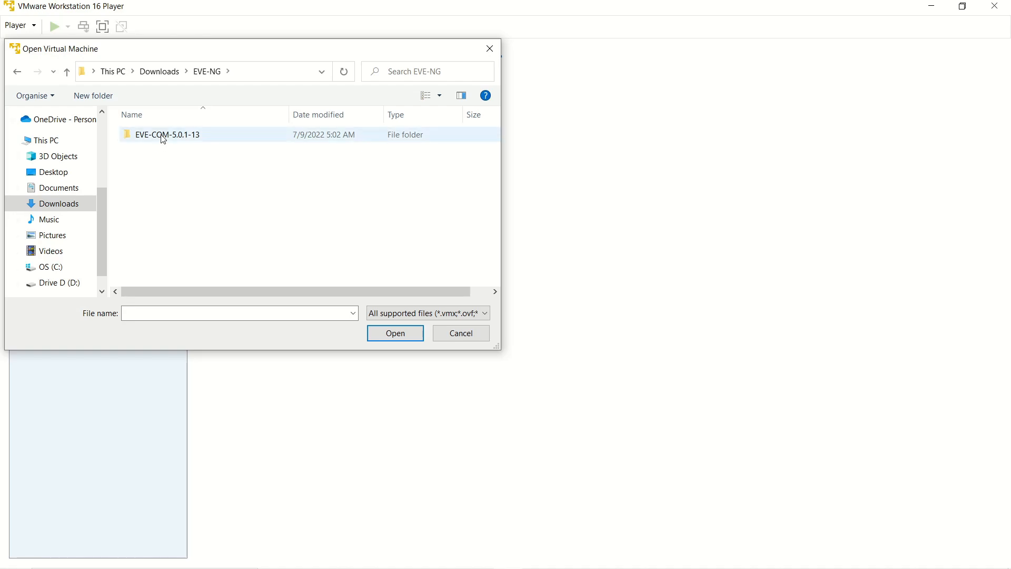
{"action": "double_click", "coordinate": [164, 136]}
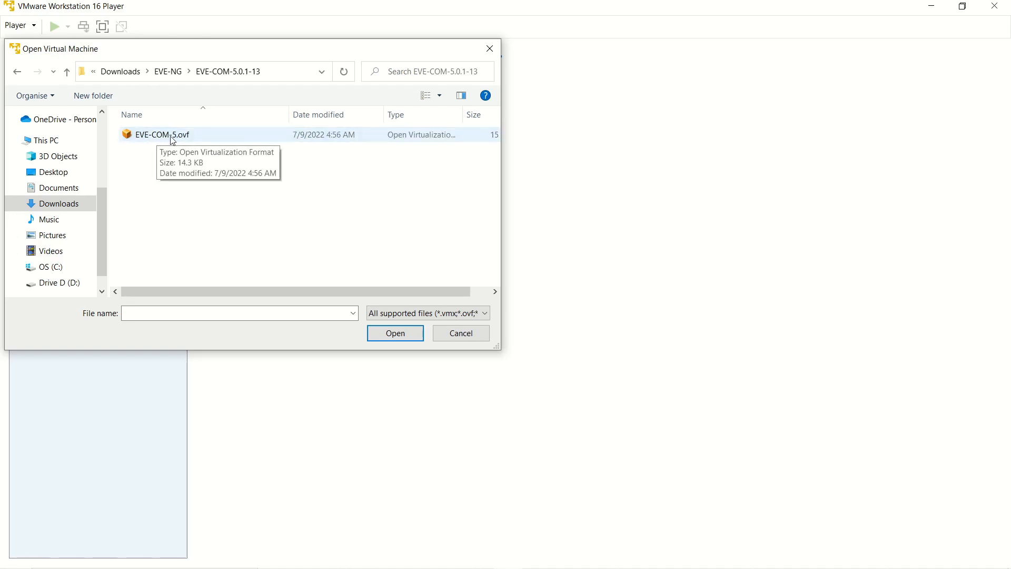
{"action": "left_click", "coordinate": [182, 138]}
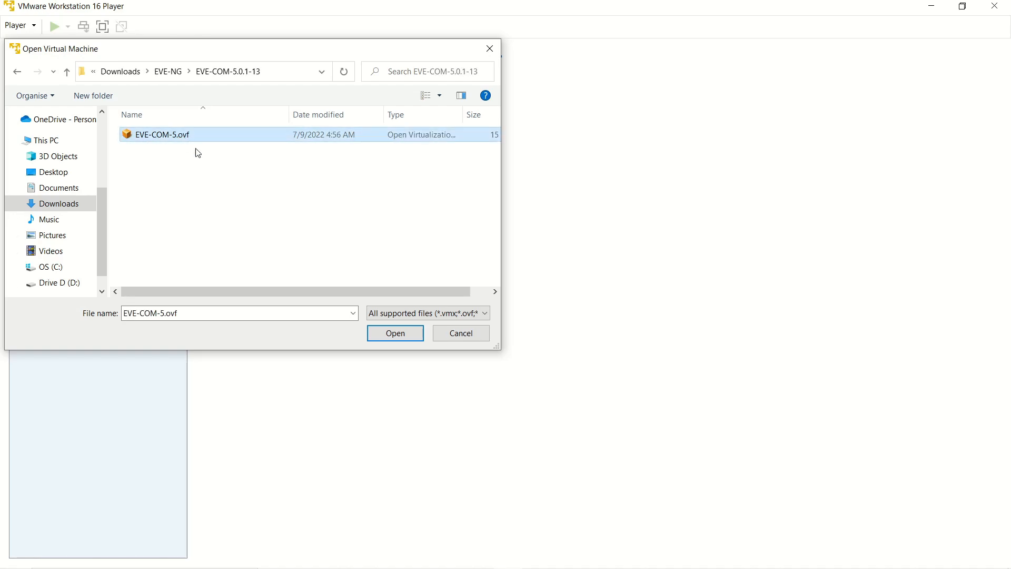
{"action": "left_click", "coordinate": [388, 337]}
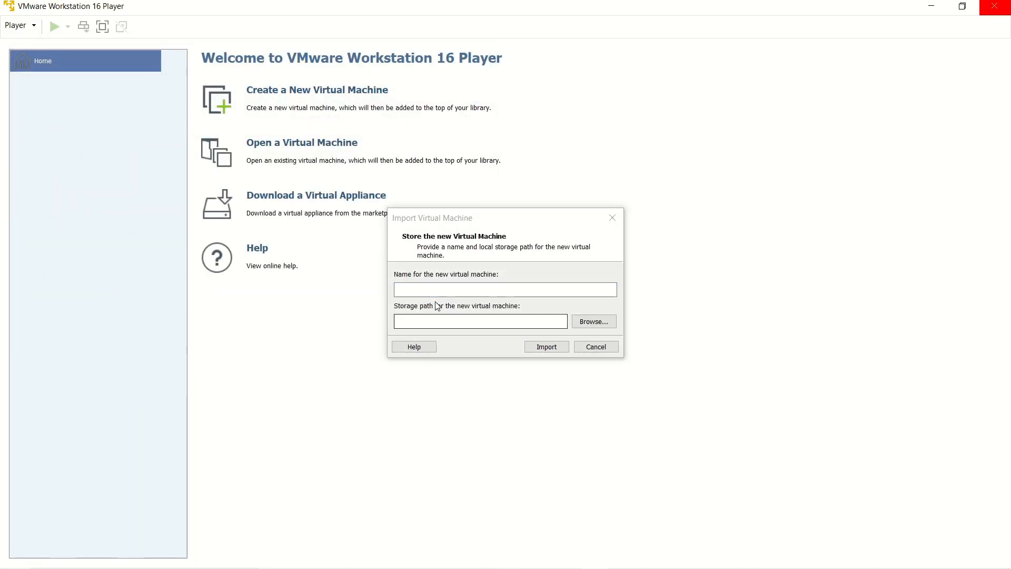
Name the new virtual machine Eve-NG-V5 and import it.
{"action": "left_click", "coordinate": [431, 291]}
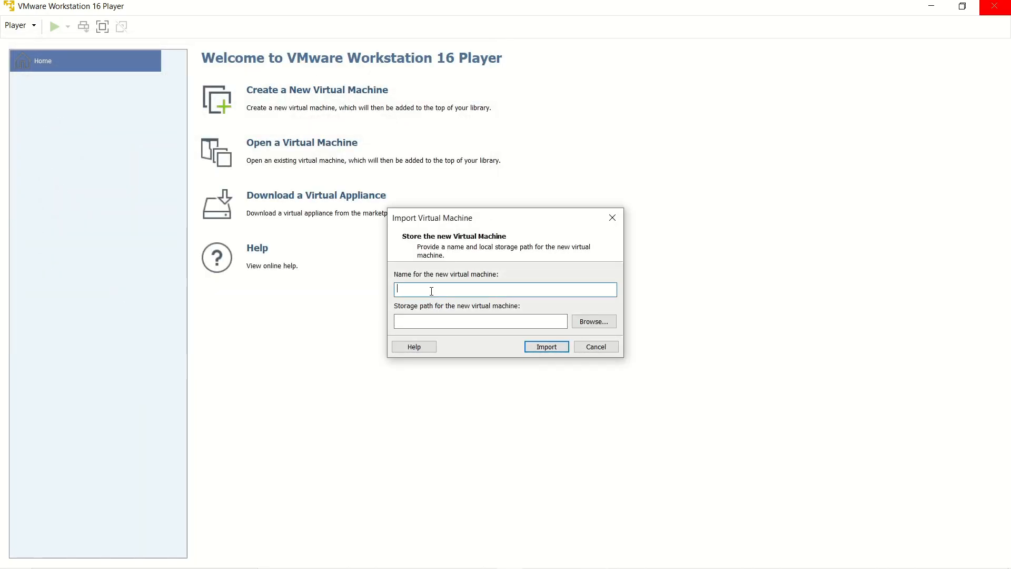
{"action": "type", "text": "Eve-NG-V5"}
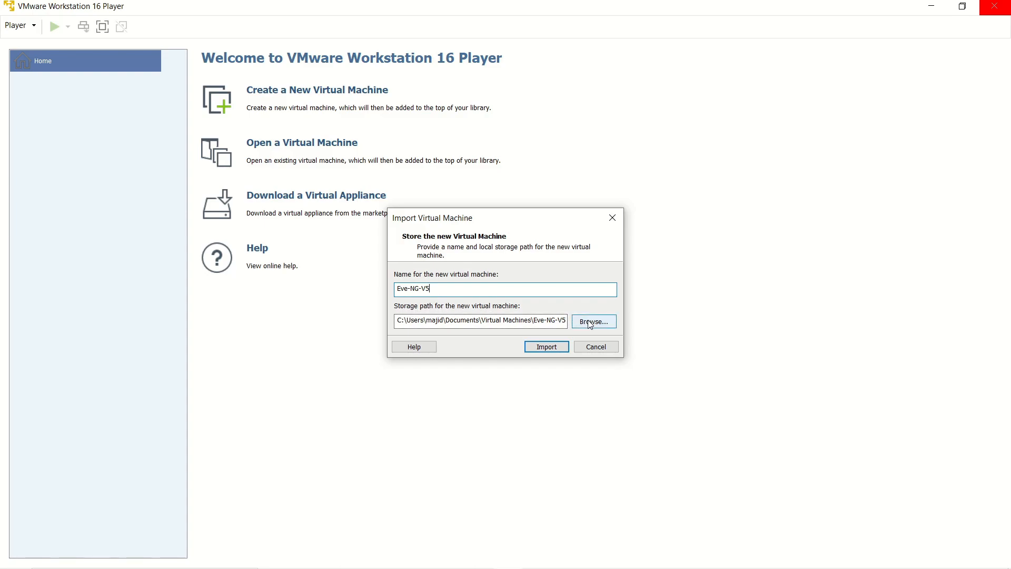
{"action": "left_click", "coordinate": [546, 346]}
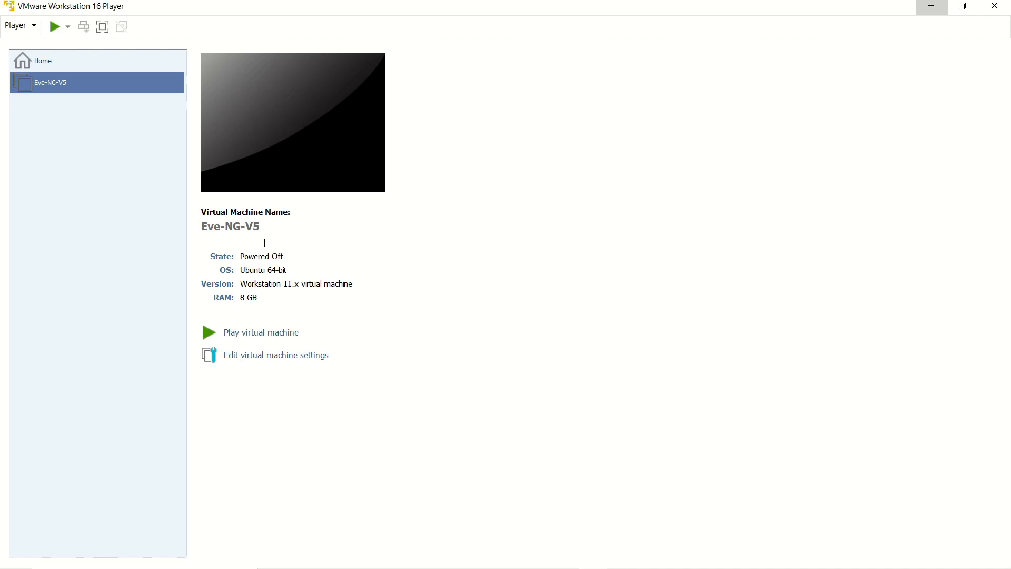
Set Eve-NG-V5's memory to 16 GB (16384 MB) in its hardware settings.
{"action": "left_click", "coordinate": [245, 360]}
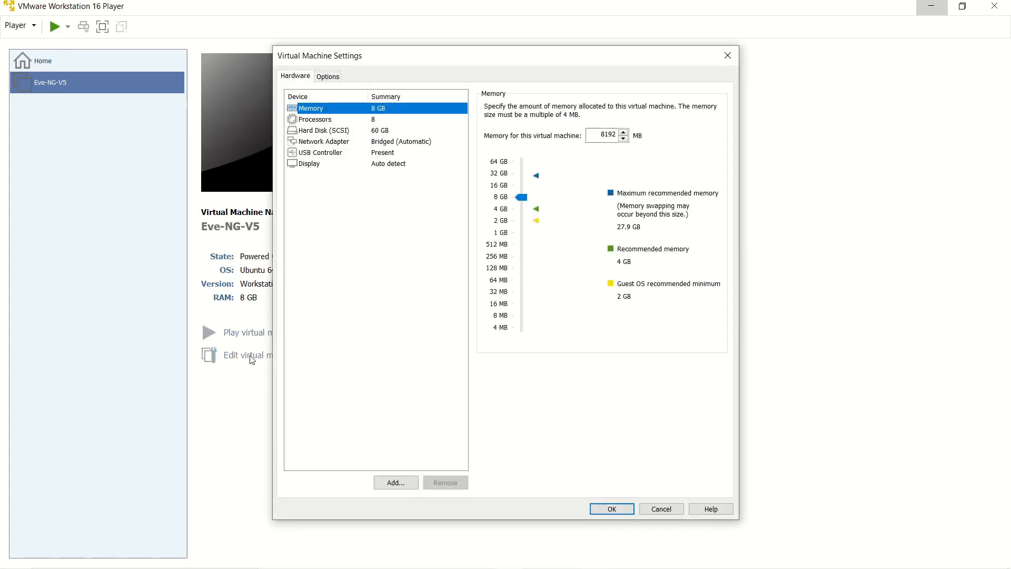
{"action": "left_click", "coordinate": [500, 189]}
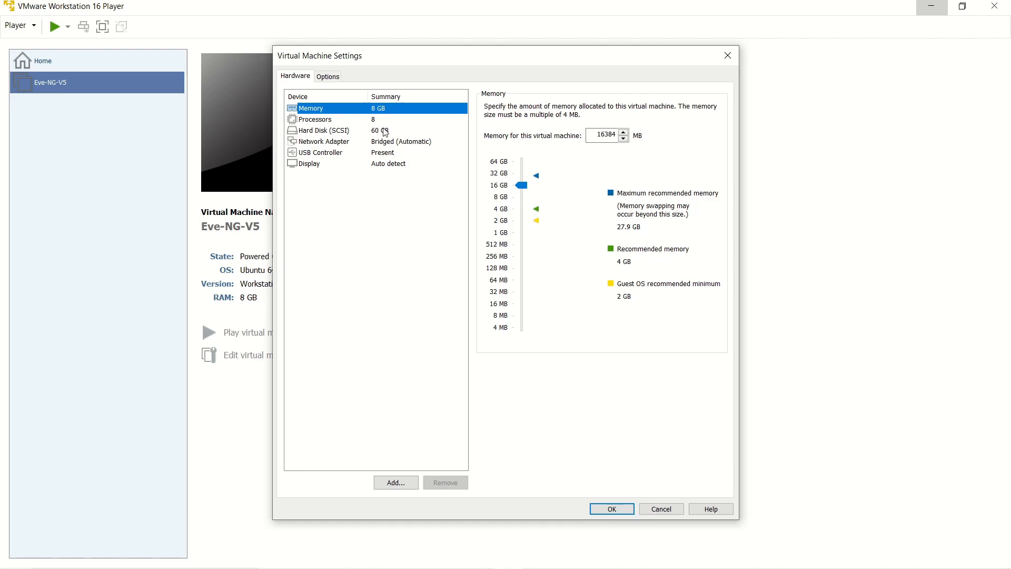
Add a new 20 GB SCSI virtual disk stored as a single file, then save the settings.
{"action": "left_click", "coordinate": [396, 483]}
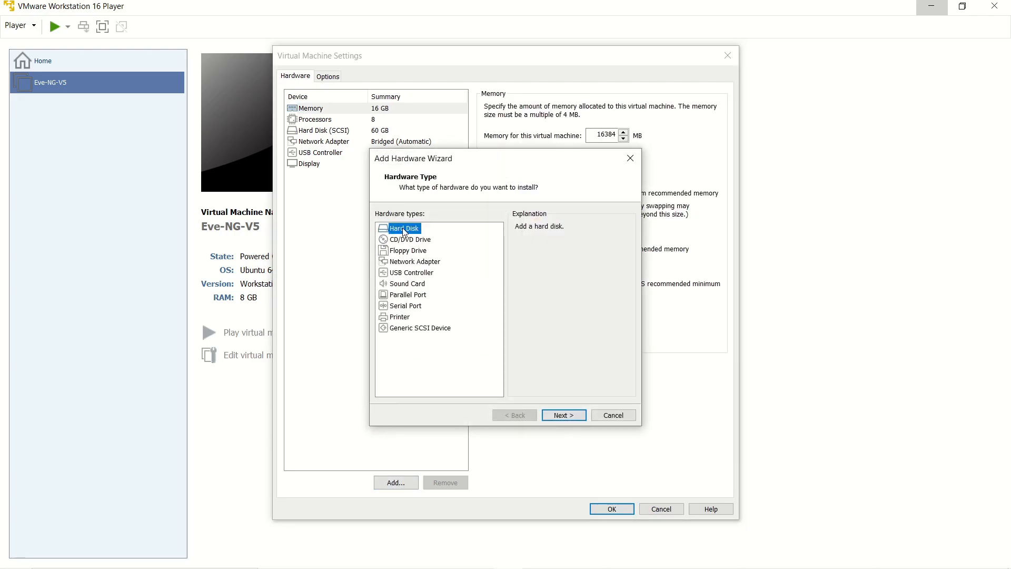
{"action": "left_click", "coordinate": [565, 415]}
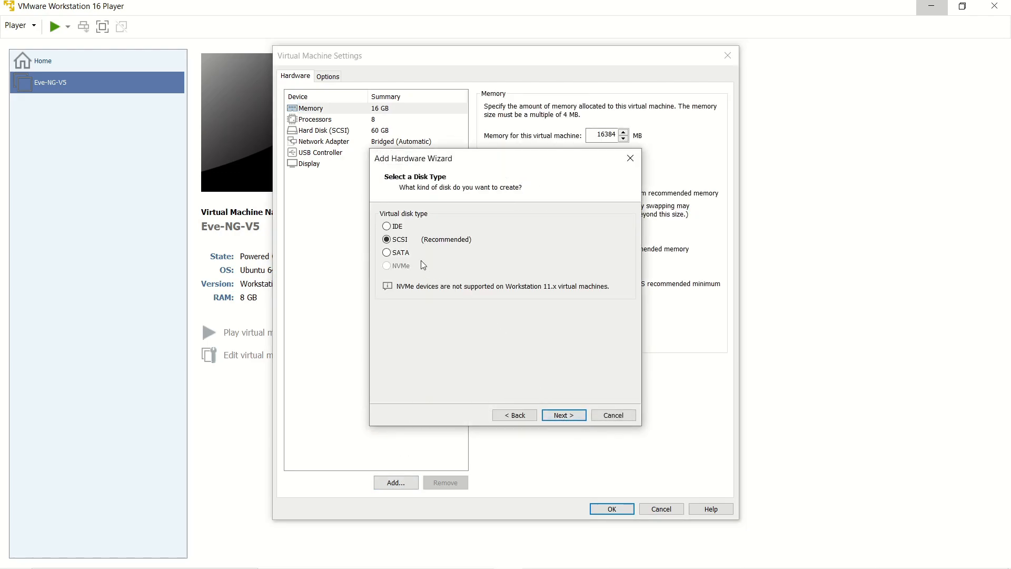
{"action": "left_click", "coordinate": [559, 416]}
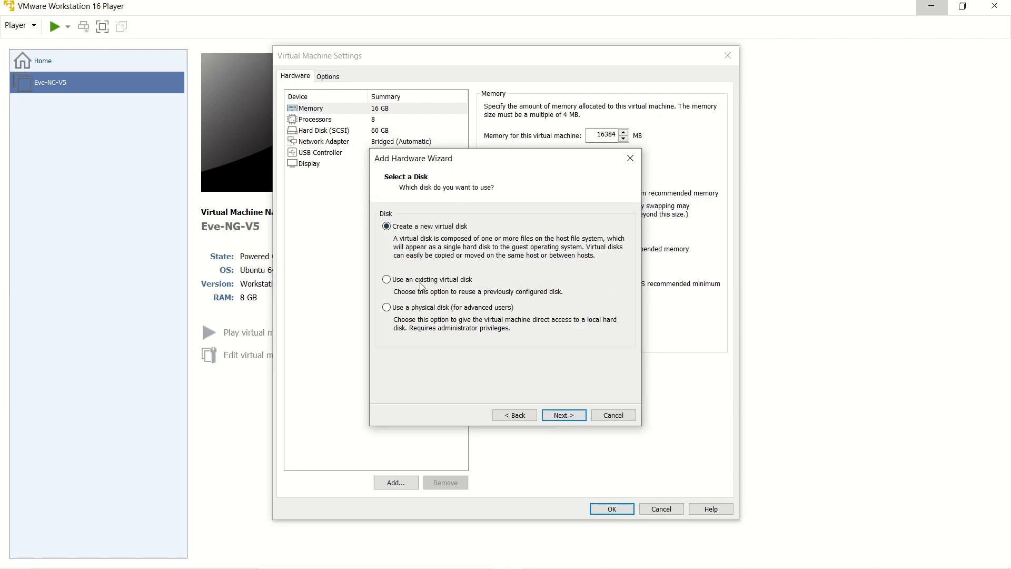
{"action": "left_click", "coordinate": [563, 416]}
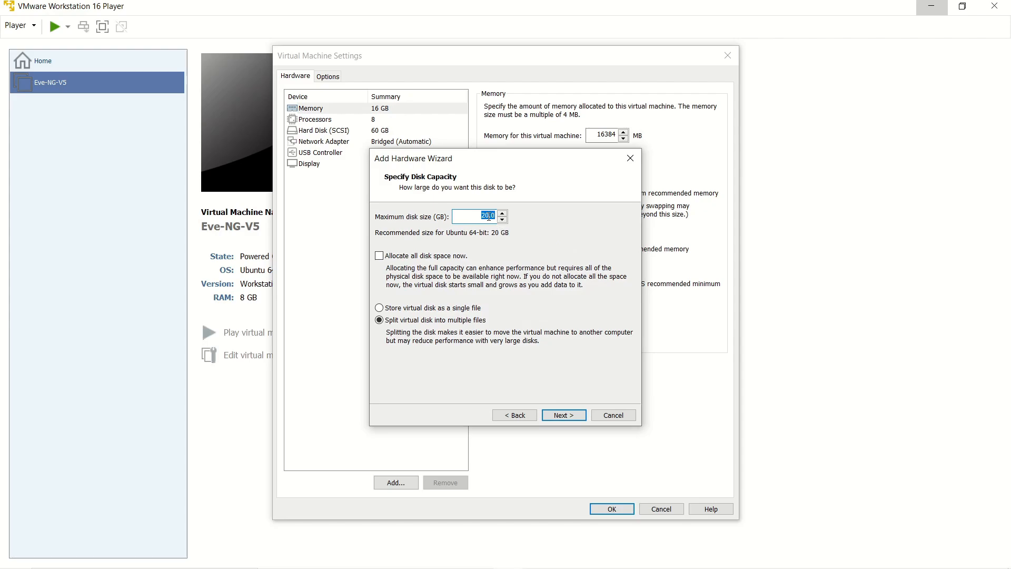
{"action": "left_click", "coordinate": [383, 310]}
{"action": "left_click", "coordinate": [563, 416]}
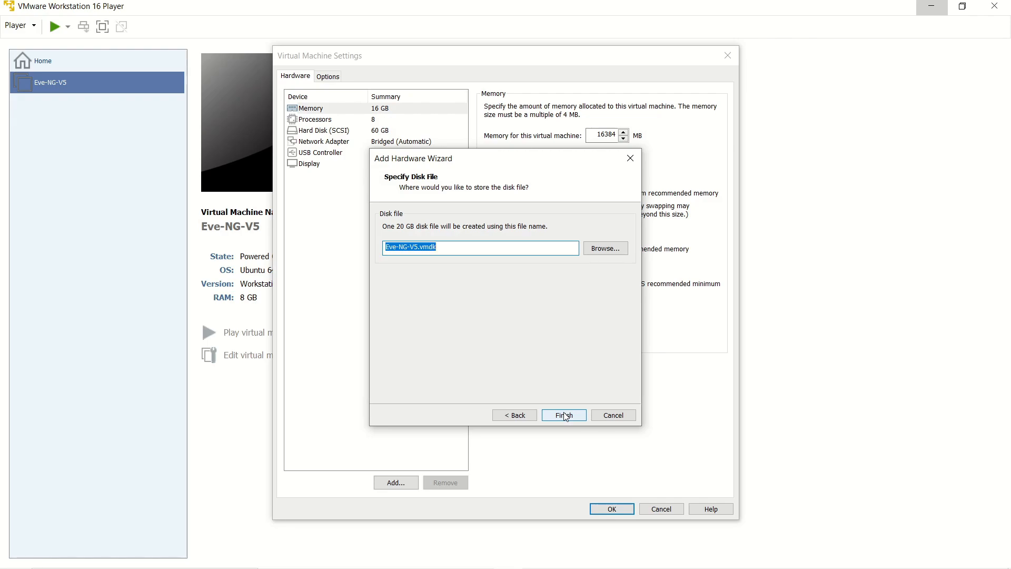
{"action": "left_click", "coordinate": [564, 415]}
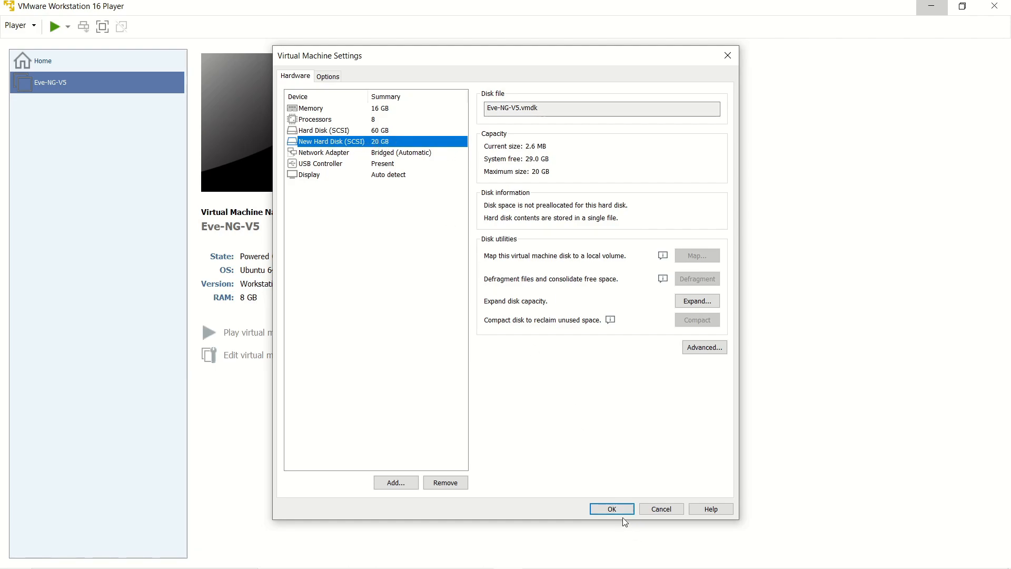
{"action": "left_click", "coordinate": [613, 509]}
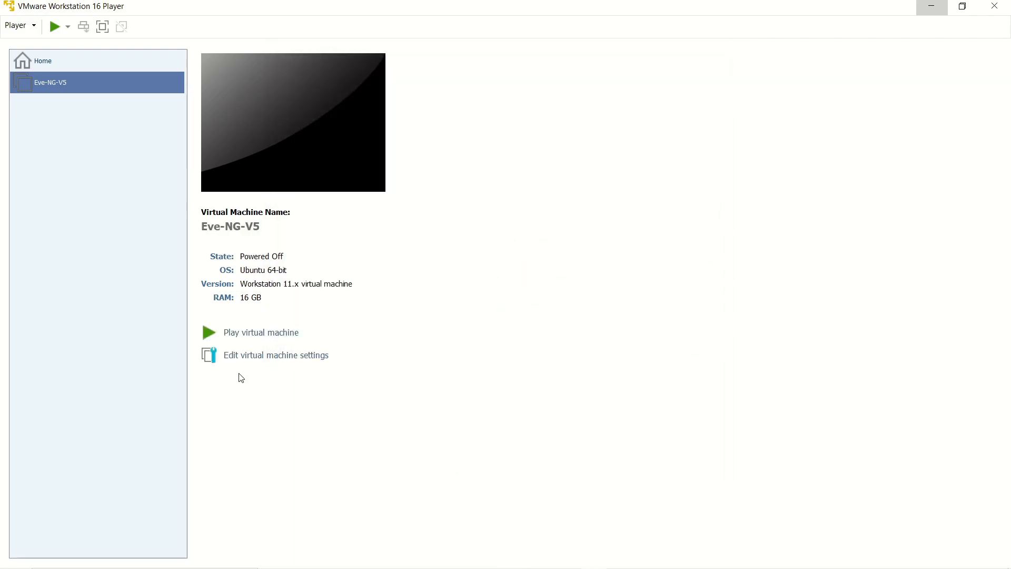
Power on Eve-NG-V5 and let it boot to the eve-ng login prompt.
{"action": "left_click", "coordinate": [245, 338]}
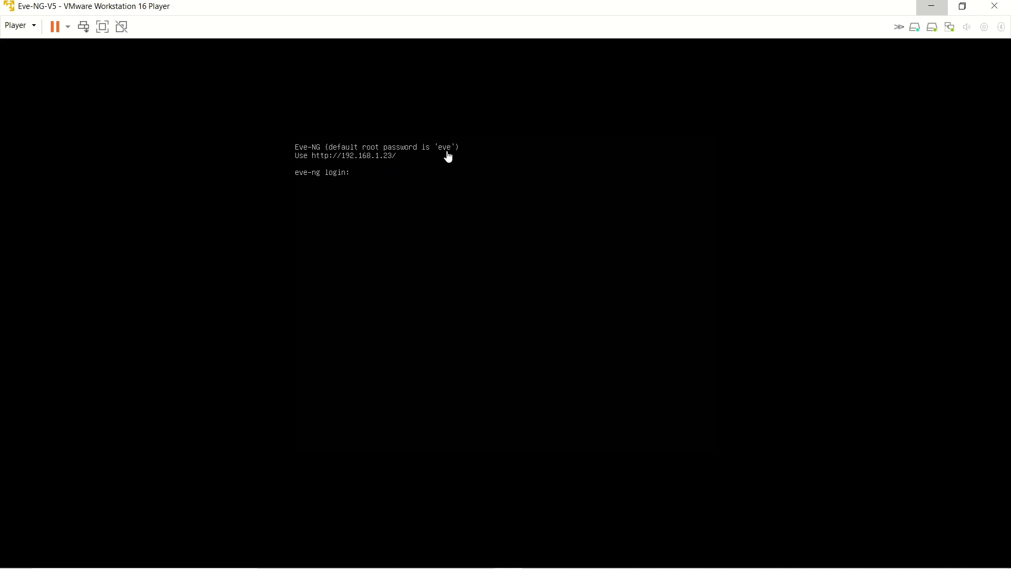
Log in to the console as root with the default password and set the new root password.
{"action": "left_click", "coordinate": [445, 184]}
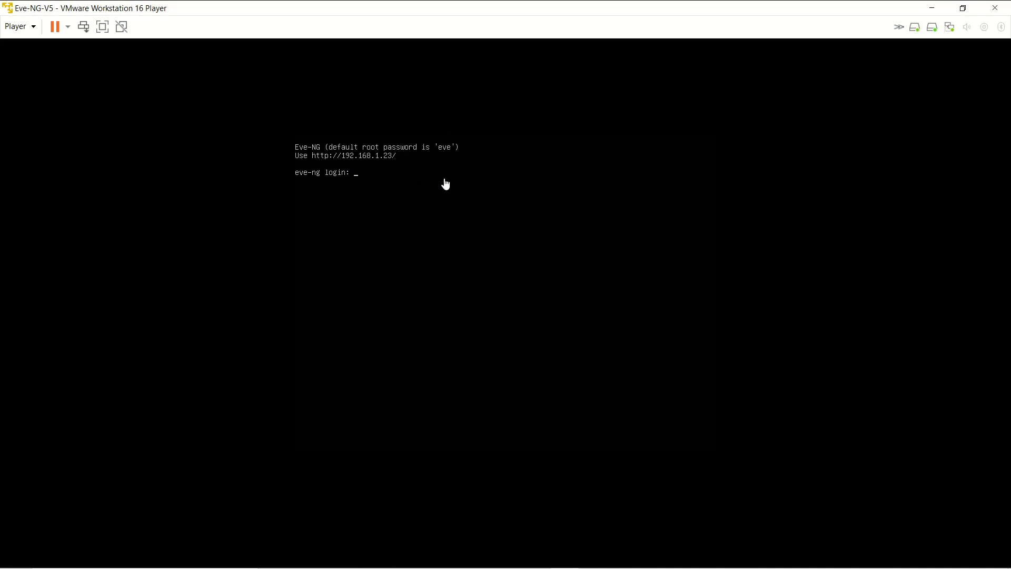
{"action": "left_click", "coordinate": [431, 152]}
{"action": "type", "text": "root"}
{"action": "key", "text": "Return"}
{"action": "type", "text": "eve"}
{"action": "key", "text": "Return"}
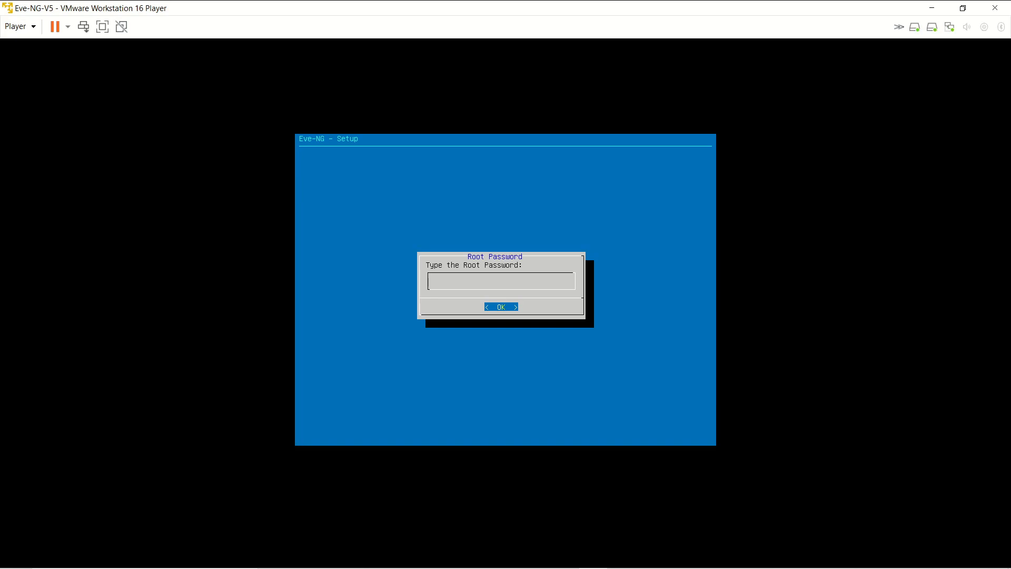
{"action": "key", "text": "Return"}
{"action": "key", "text": "Return"}
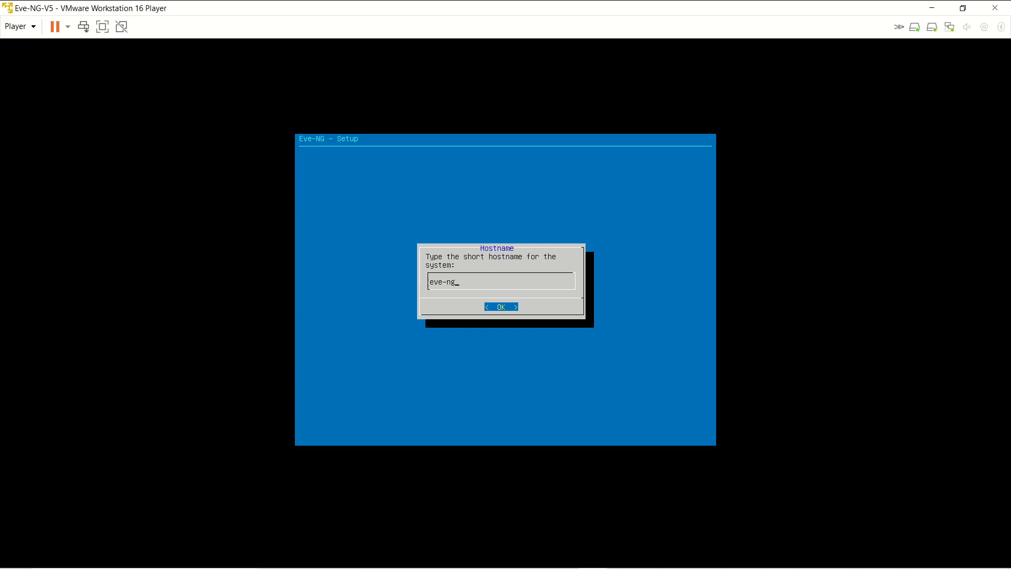
Accept hostname eve-ng, domain example.com, DHCP, empty NTP and direct connection.
{"action": "key", "text": "Return"}
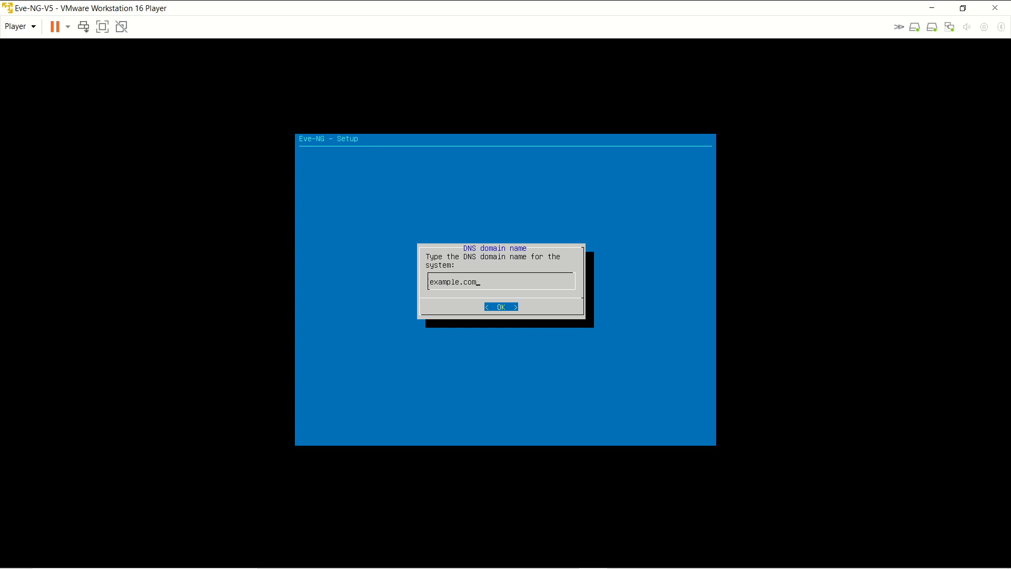
{"action": "key", "text": "Return"}
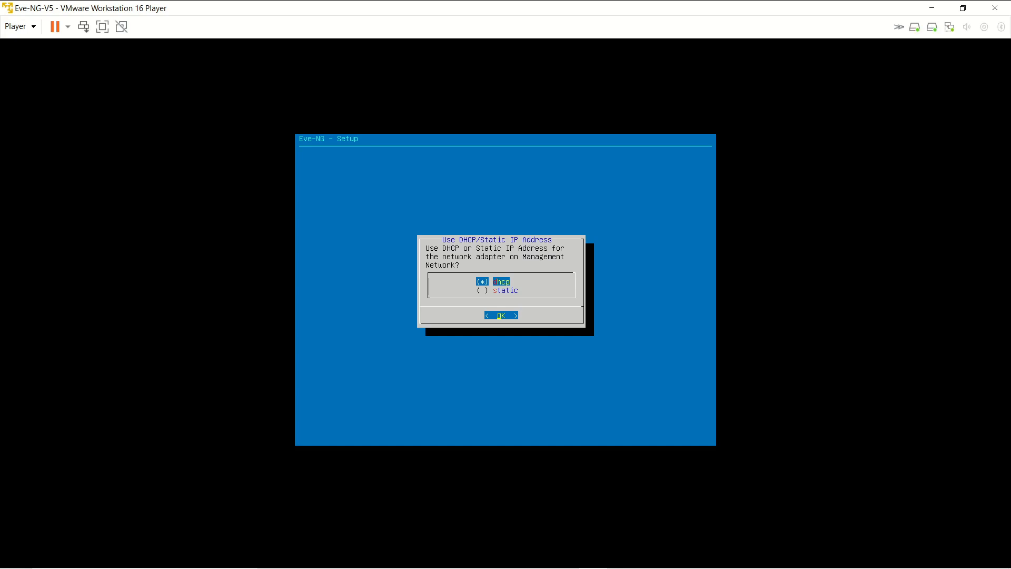
{"action": "key", "text": "Return"}
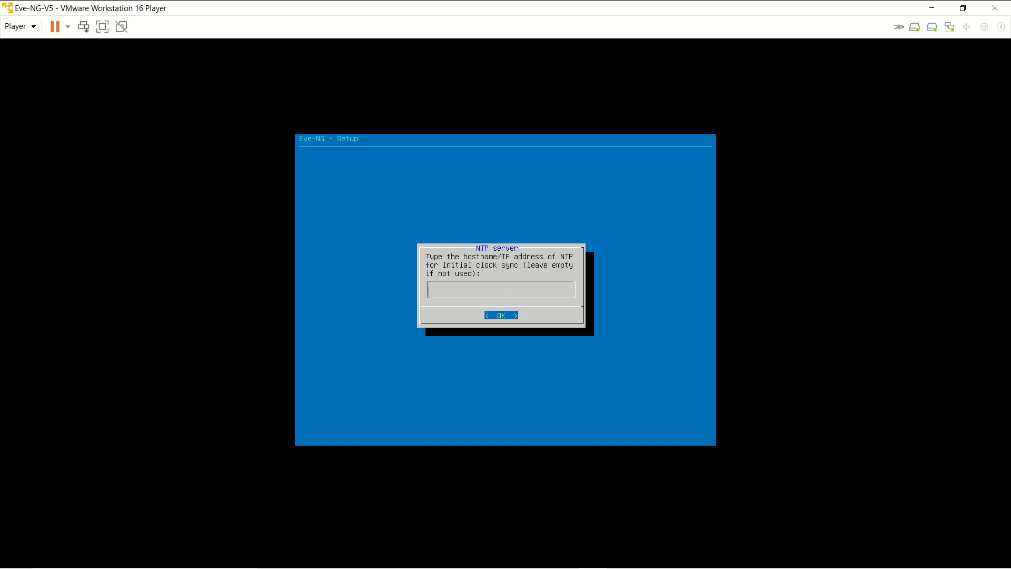
{"action": "key", "text": "Return"}
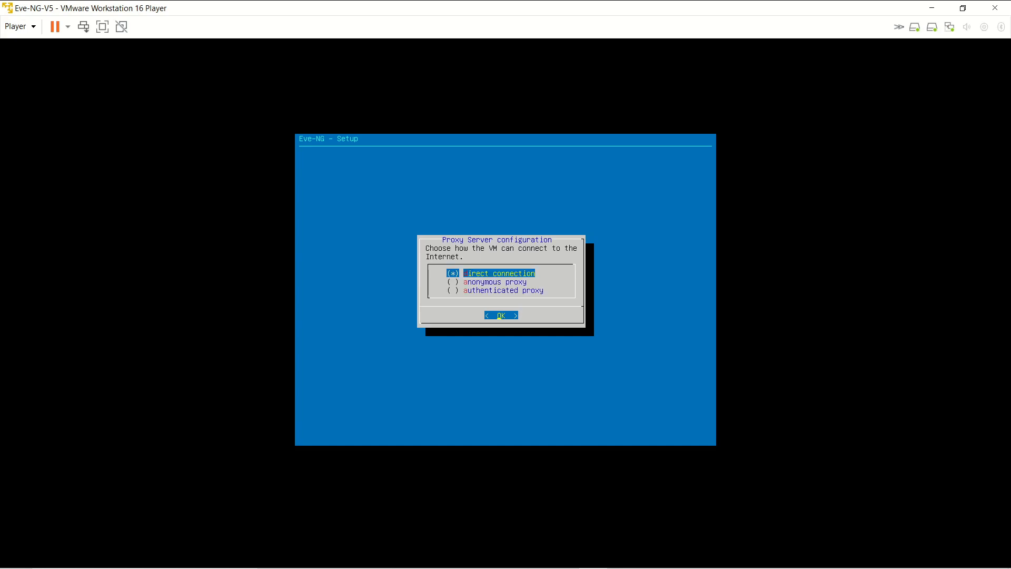
{"action": "key", "text": "Return"}
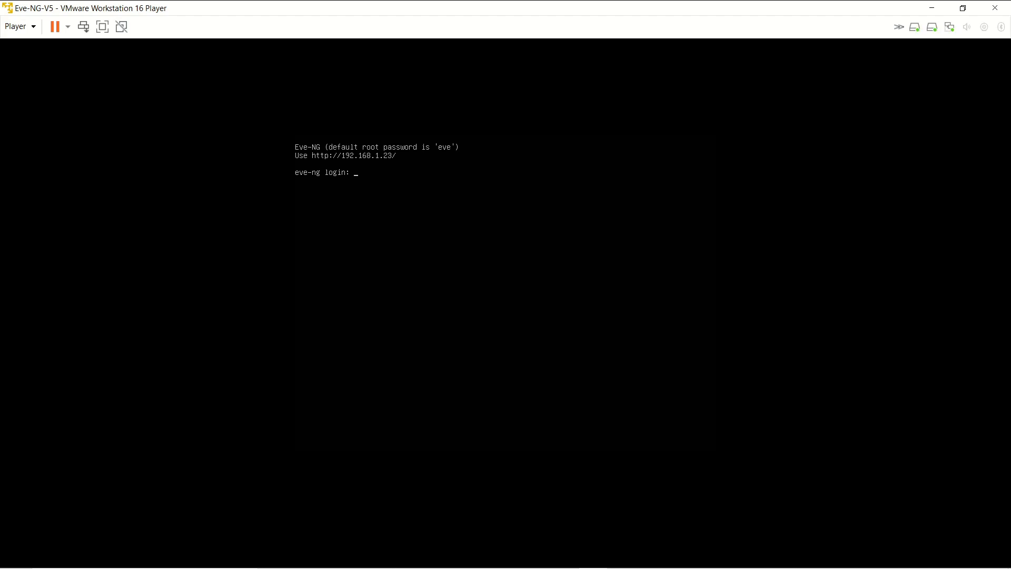
Log in as root again at the eve-ng prompt after the reboot.
{"action": "type", "text": "oot"}
{"action": "key", "text": "Return"}
{"action": "key", "text": "Return"}
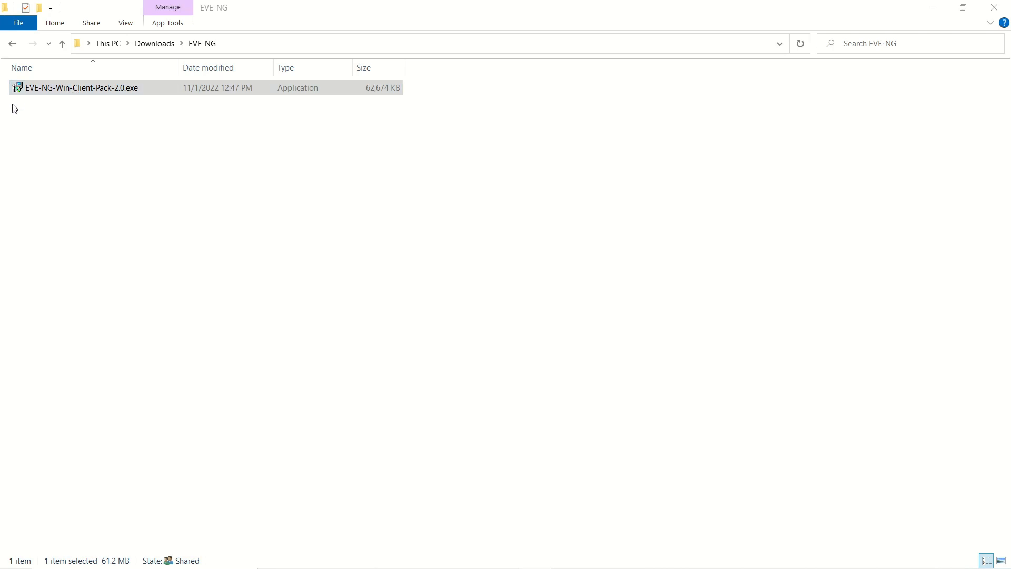
Launch the EVE-NG-Win-Client-Pack-2.0 installer and advance past its setup wizard's welcome page.
{"action": "left_click", "coordinate": [66, 90]}
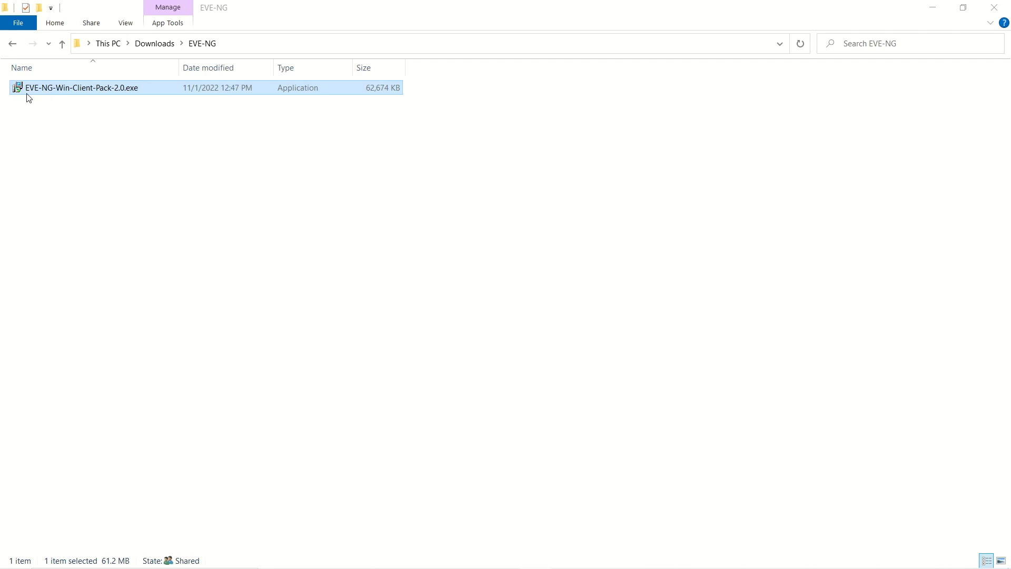
{"action": "double_click", "coordinate": [100, 90]}
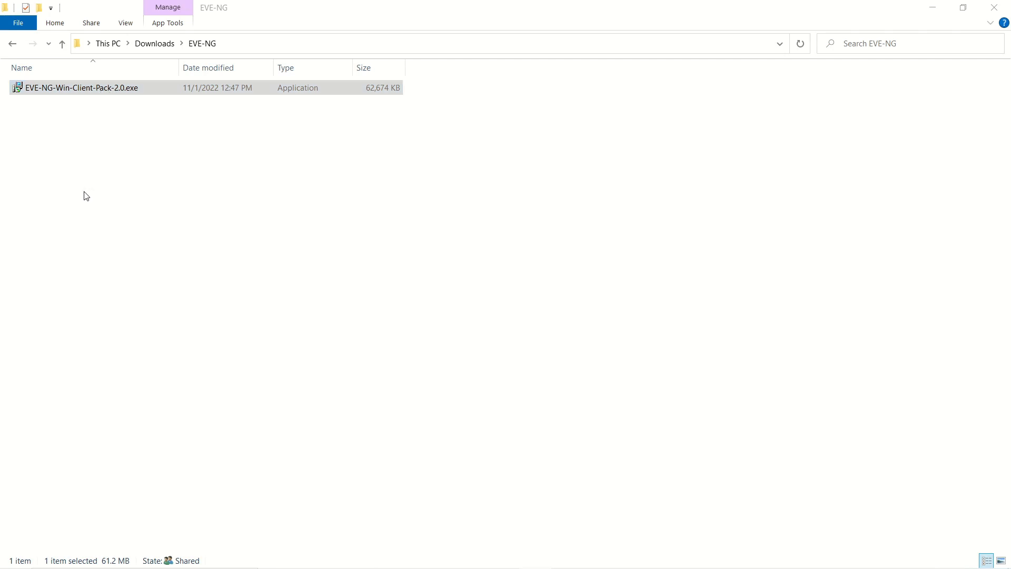
{"action": "double_click", "coordinate": [65, 98]}
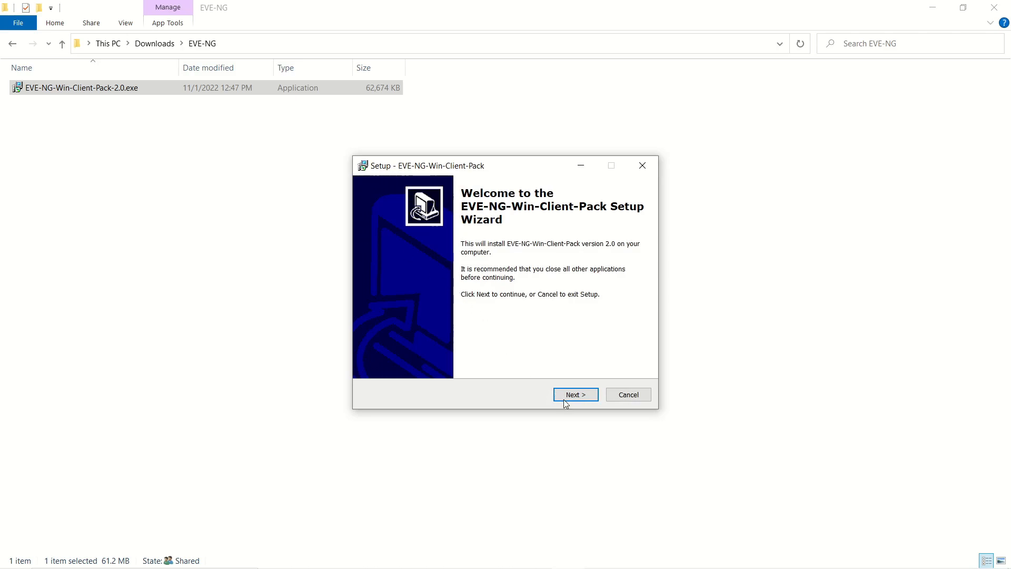
{"action": "left_click", "coordinate": [567, 404]}
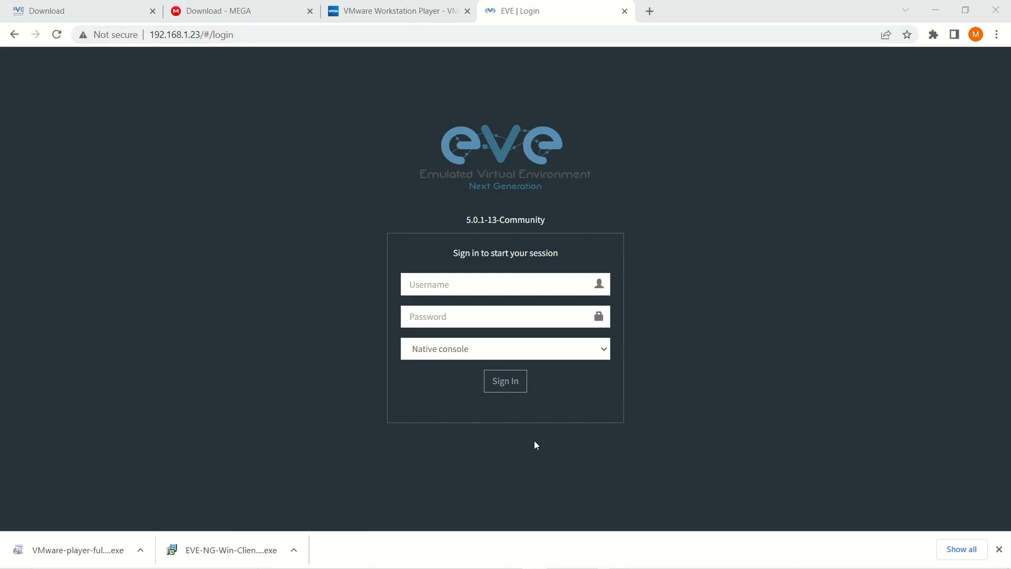
Sign in to the EVE-NG web UI with username admin and the account password.
{"action": "left_click", "coordinate": [413, 285]}
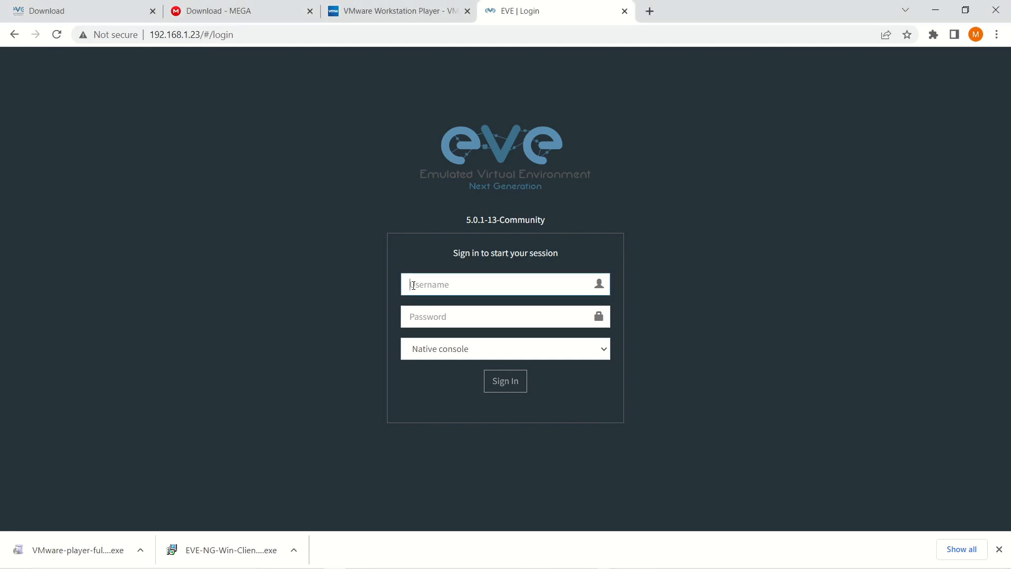
{"action": "type", "text": "admin"}
{"action": "key", "text": "Tab"}
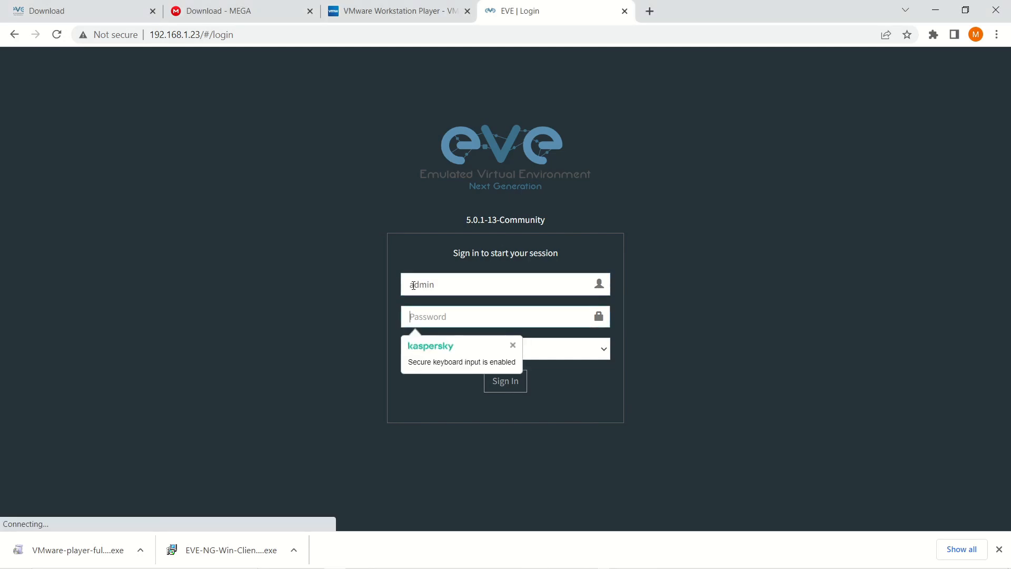
{"action": "type", "text": "e"}
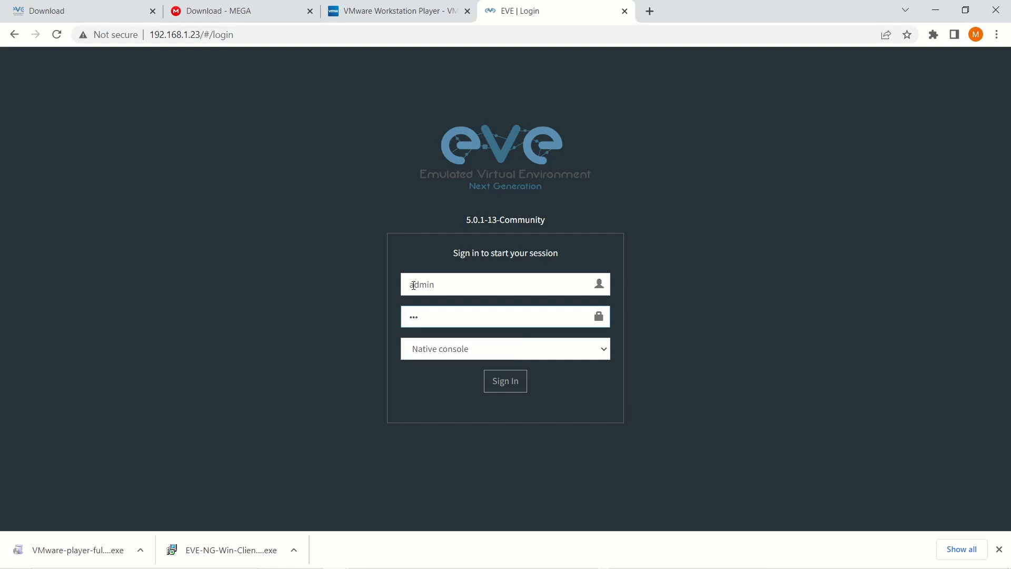
{"action": "type", "text": "ve"}
{"action": "left_click", "coordinate": [506, 381]}
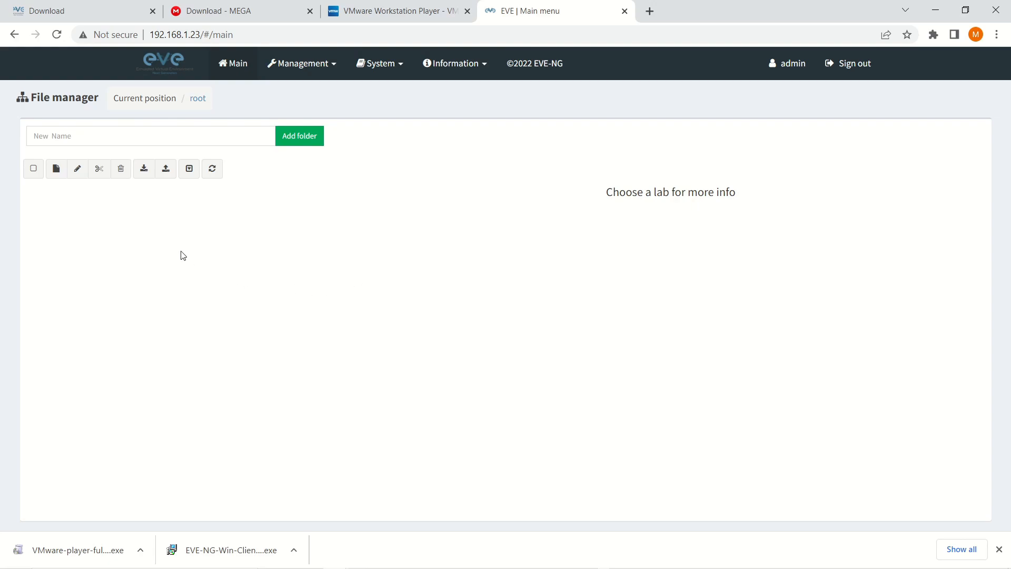
Add a new lab named PanOS and save it.
{"action": "left_click", "coordinate": [57, 170]}
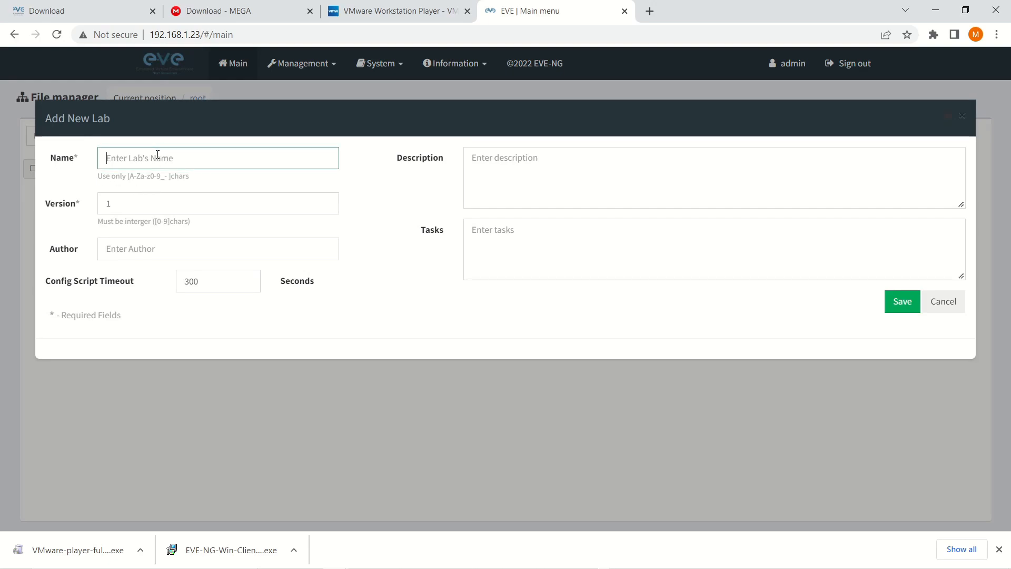
{"action": "type", "text": "PanOS"}
{"action": "left_click", "coordinate": [902, 307]}
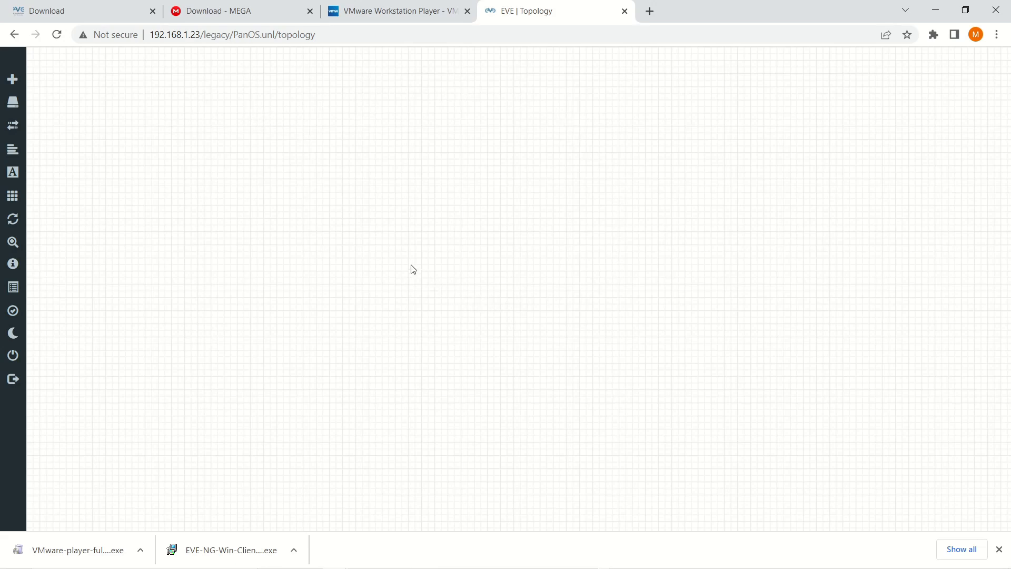
Add a node from the canvas context menu and scroll the template list for a Palo Alto entry.
{"action": "right_click", "coordinate": [301, 109]}
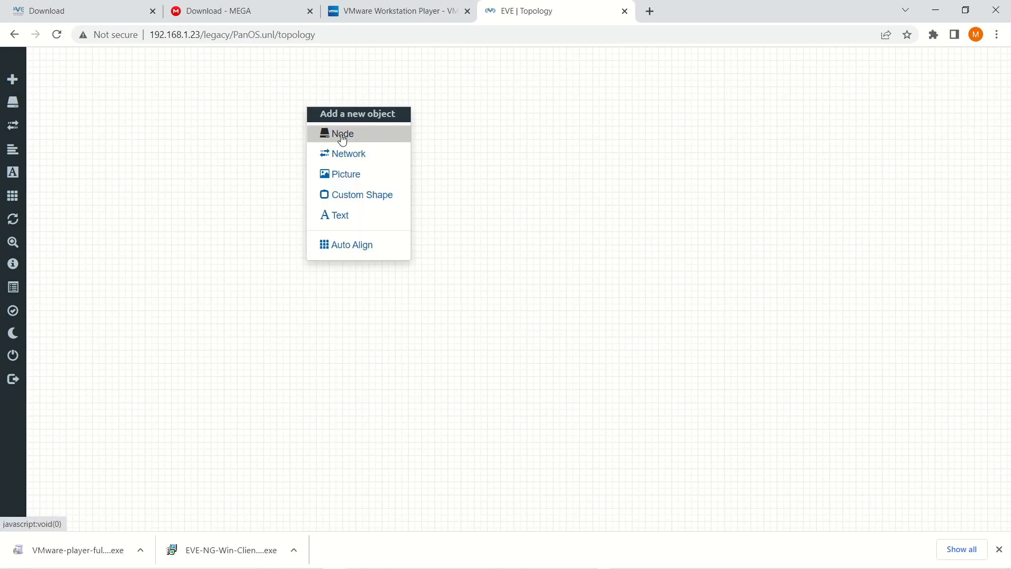
{"action": "left_click", "coordinate": [342, 139]}
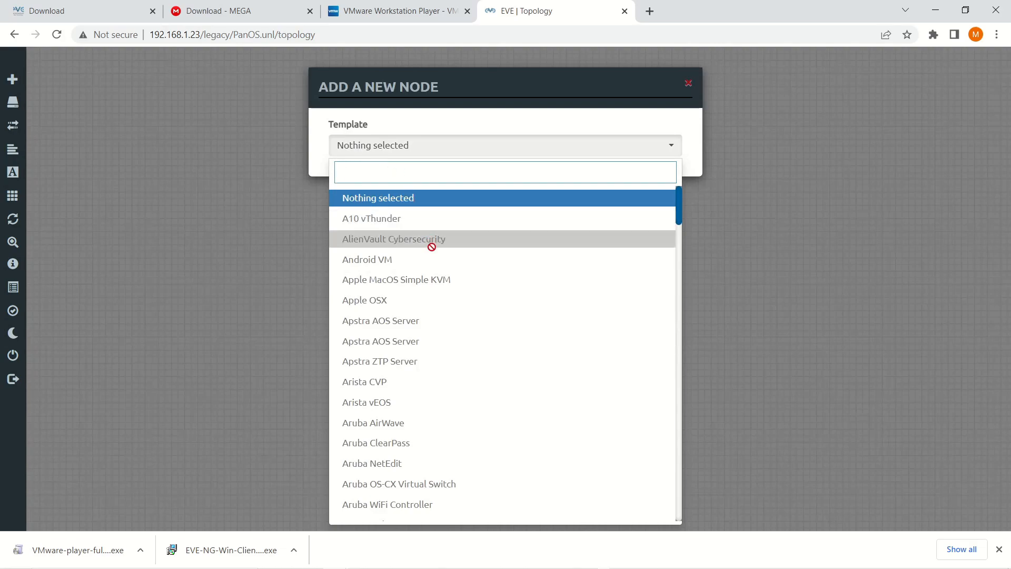
{"action": "scroll", "coordinate": [433, 252], "scroll_direction": "down", "scroll_amount": 2}
{"action": "scroll", "coordinate": [433, 251], "scroll_direction": "down", "scroll_amount": 4}
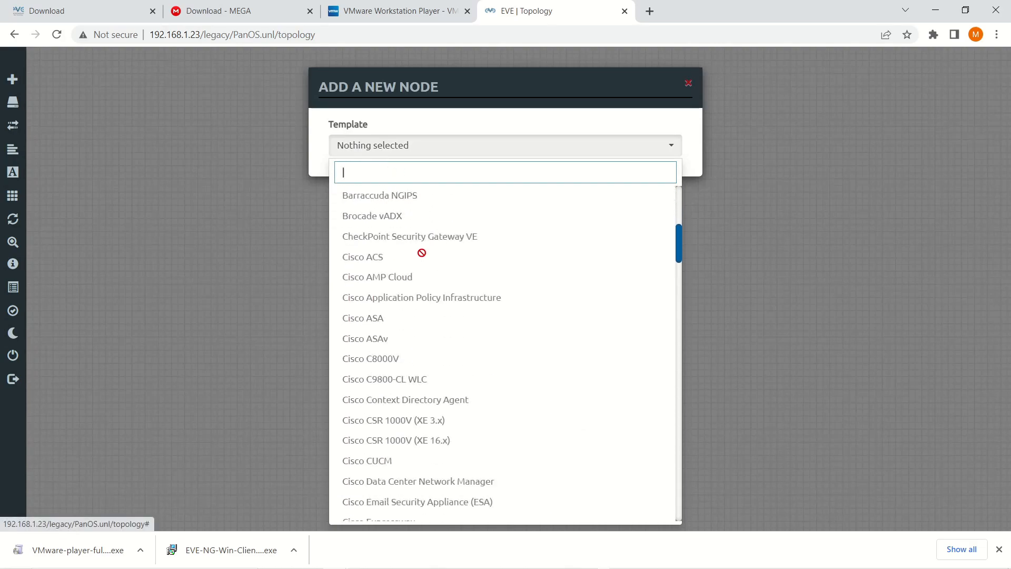
{"action": "scroll", "coordinate": [422, 253], "scroll_direction": "down", "scroll_amount": 15}
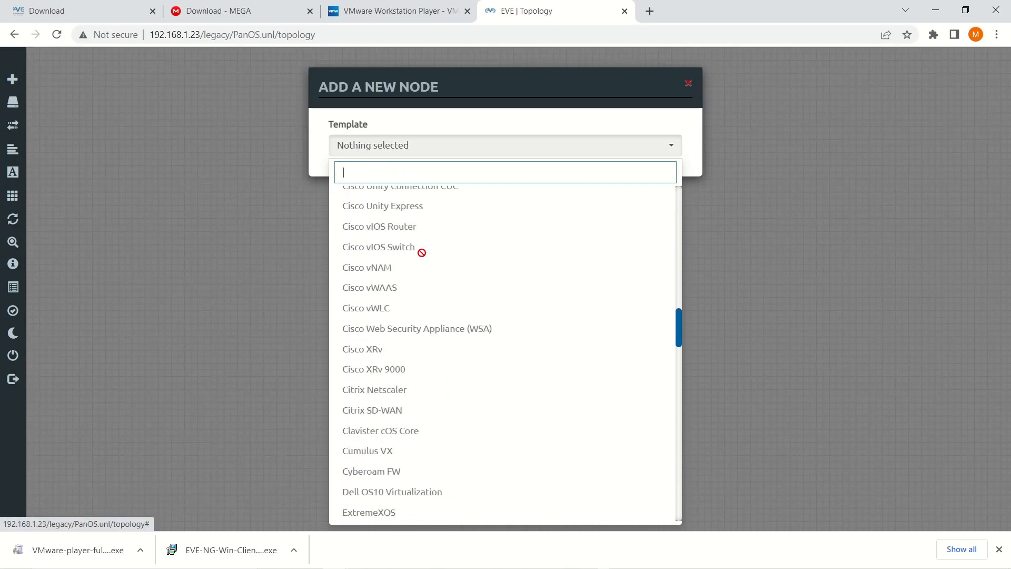
{"action": "scroll", "coordinate": [422, 253], "scroll_direction": "down", "scroll_amount": 20}
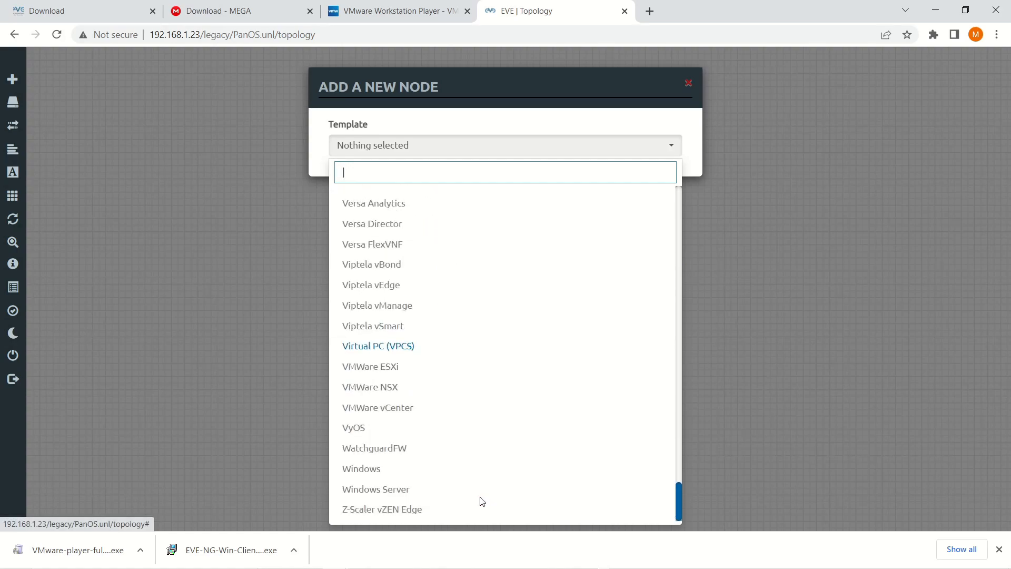
{"action": "scroll", "coordinate": [453, 400], "scroll_direction": "up", "scroll_amount": 12}
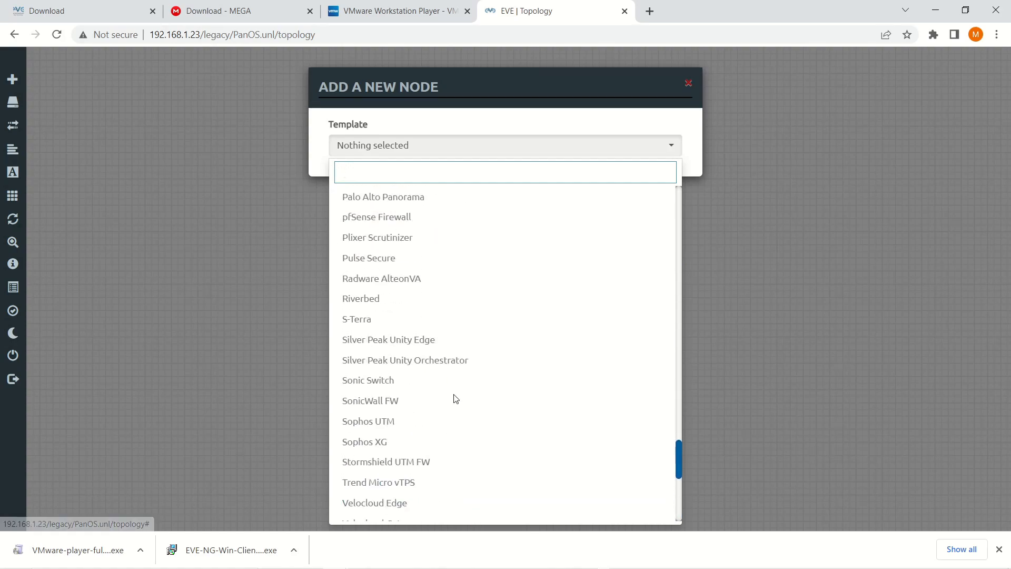
{"action": "scroll", "coordinate": [454, 396], "scroll_direction": "up", "scroll_amount": 5}
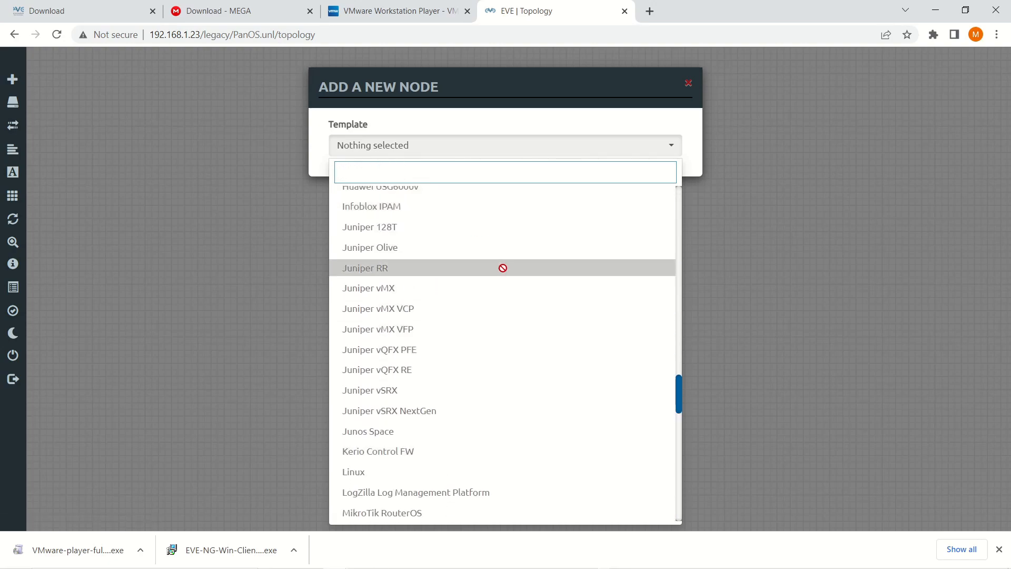
{"action": "scroll", "coordinate": [459, 316], "scroll_direction": "up", "scroll_amount": 6}
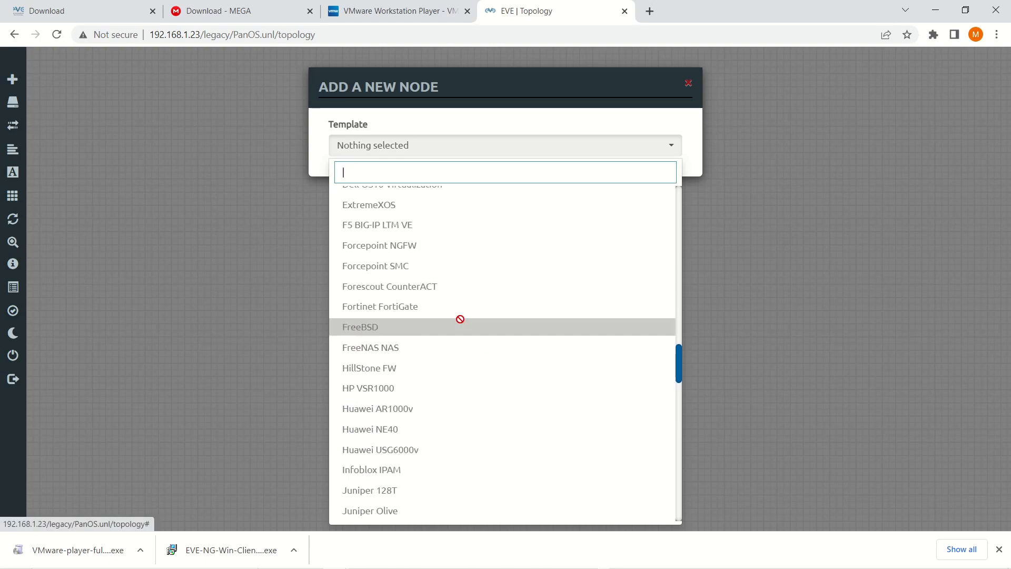
{"action": "scroll", "coordinate": [460, 319], "scroll_direction": "up", "scroll_amount": 7}
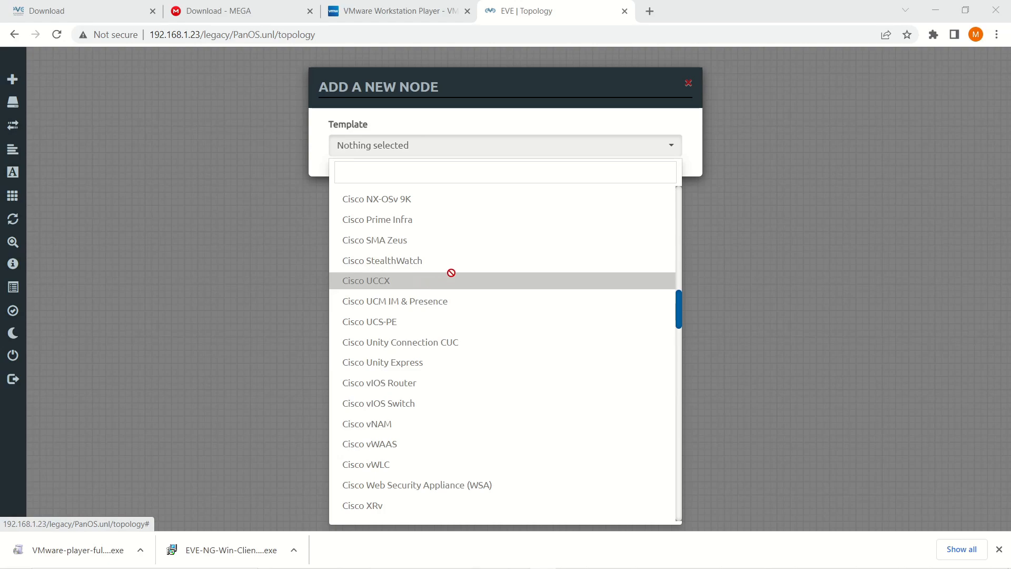
Search Google for 'eve-ng paloalto' and open the eve-ng.net Palo Alto how-to result.
{"action": "left_click", "coordinate": [652, 13]}
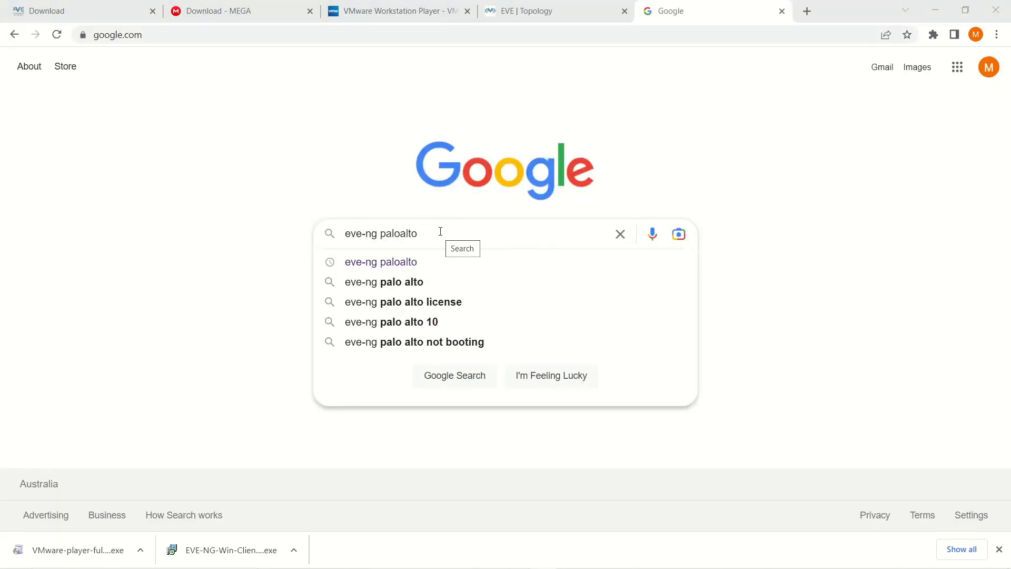
{"action": "left_click", "coordinate": [441, 231]}
{"action": "key", "text": "Return"}
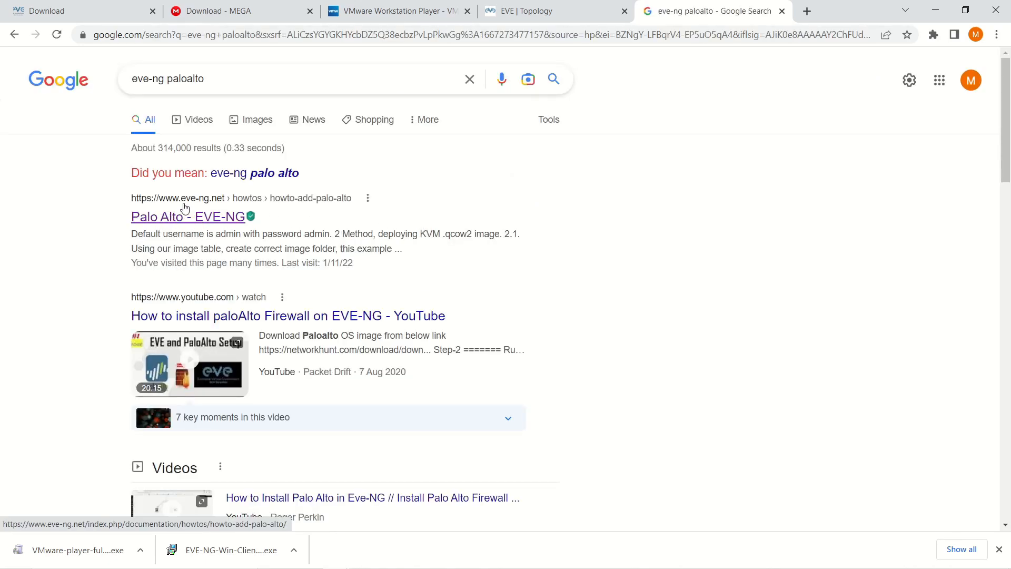
{"action": "left_click", "coordinate": [213, 224]}
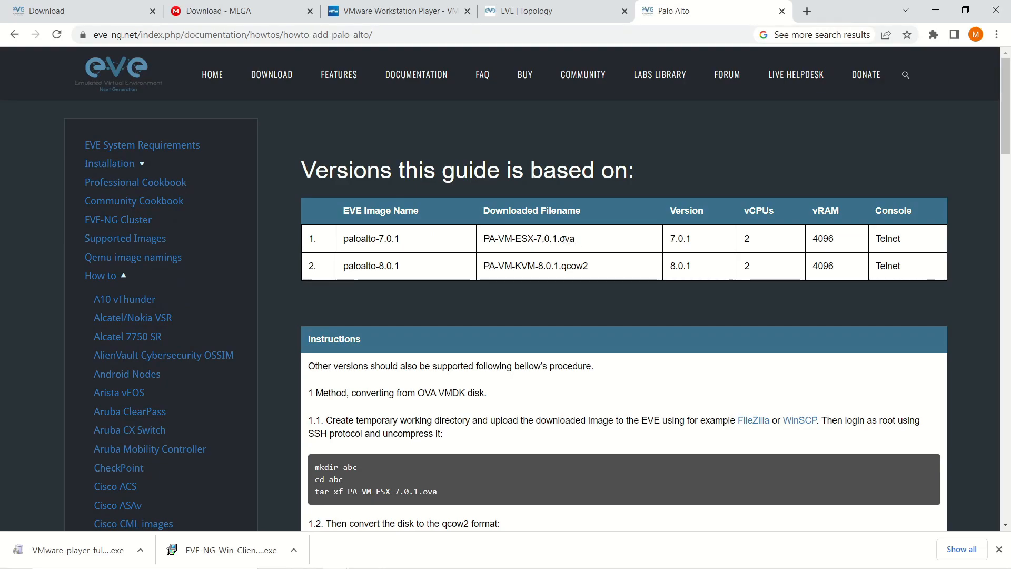
Copy the paloalto-7.0.1 folder name from the guide's mkdir line and bring WinSCP into view.
{"action": "scroll", "coordinate": [484, 312], "scroll_direction": "down", "scroll_amount": 3}
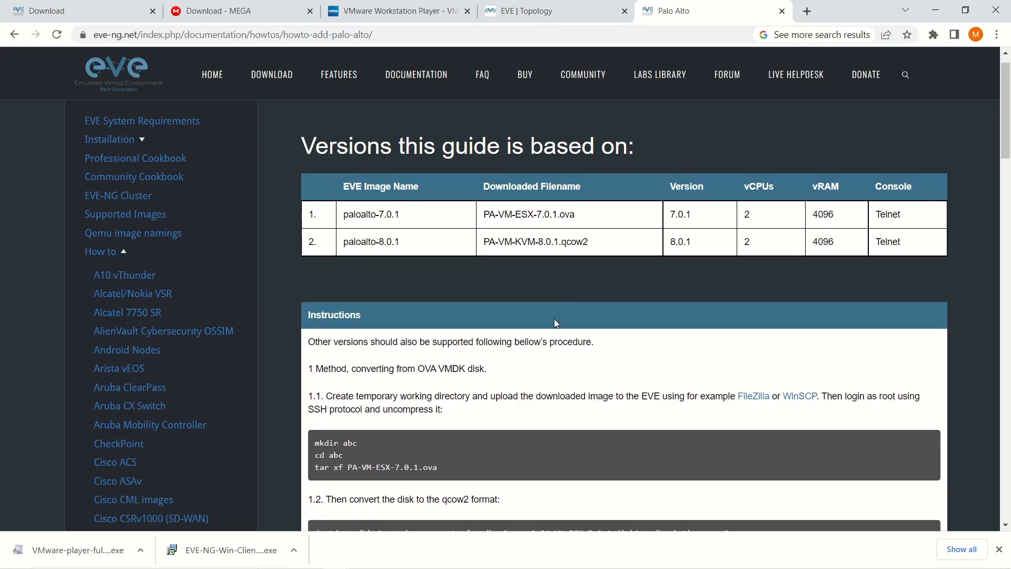
{"action": "scroll", "coordinate": [417, 298], "scroll_direction": "down", "scroll_amount": 1}
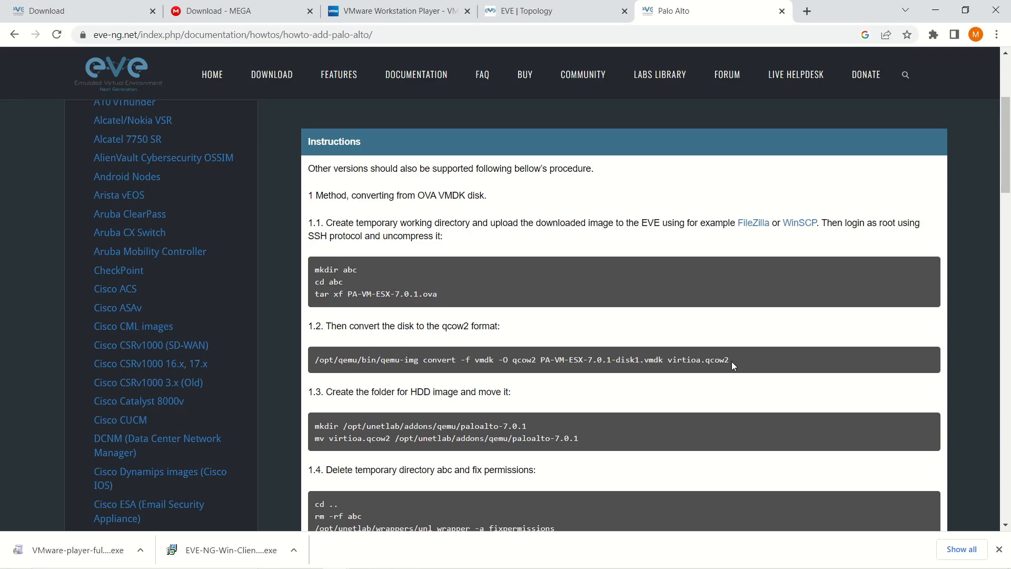
{"action": "scroll", "coordinate": [316, 364], "scroll_direction": "down", "scroll_amount": 1}
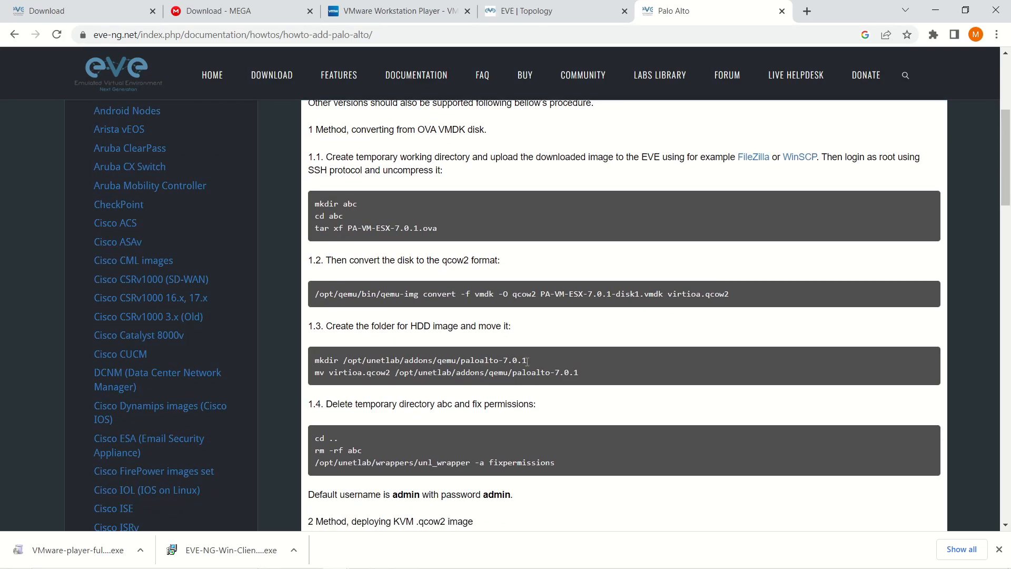
{"action": "left_click_drag", "start_coordinate": [527, 361], "coordinate": [463, 362]}
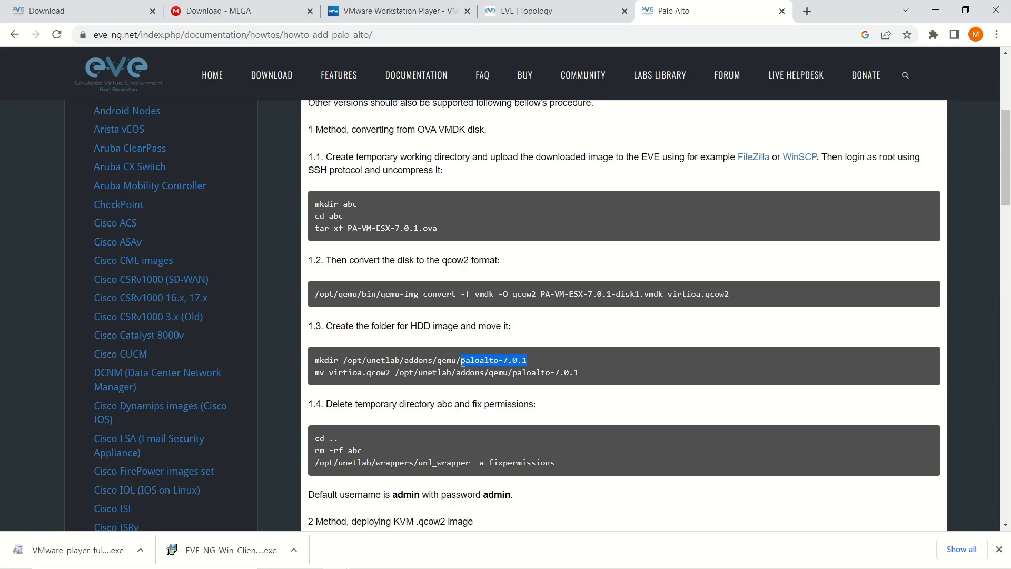
{"action": "scroll", "coordinate": [383, 435], "scroll_direction": "down", "scroll_amount": 3}
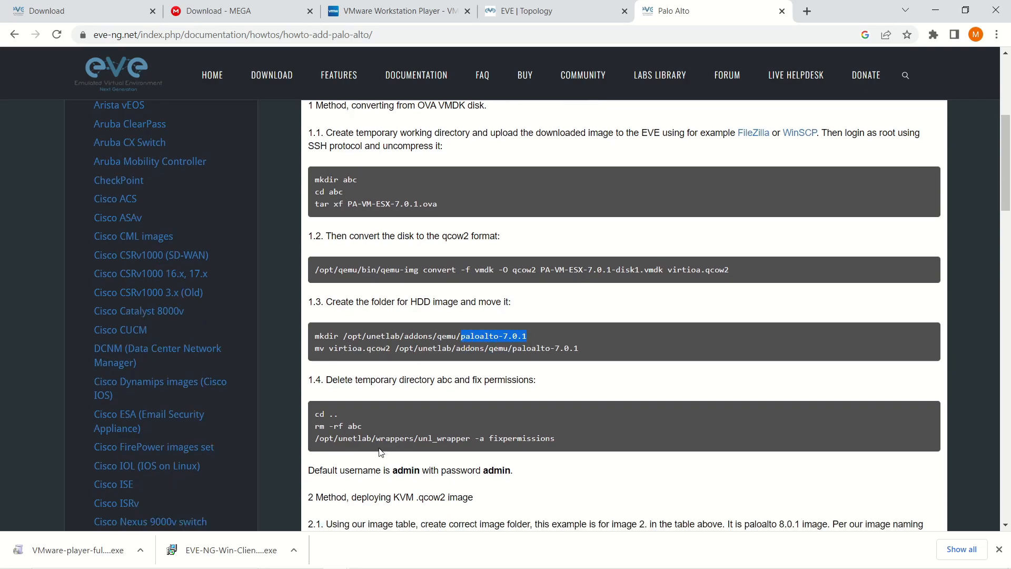
{"action": "scroll", "coordinate": [383, 435], "scroll_direction": "down", "scroll_amount": 1}
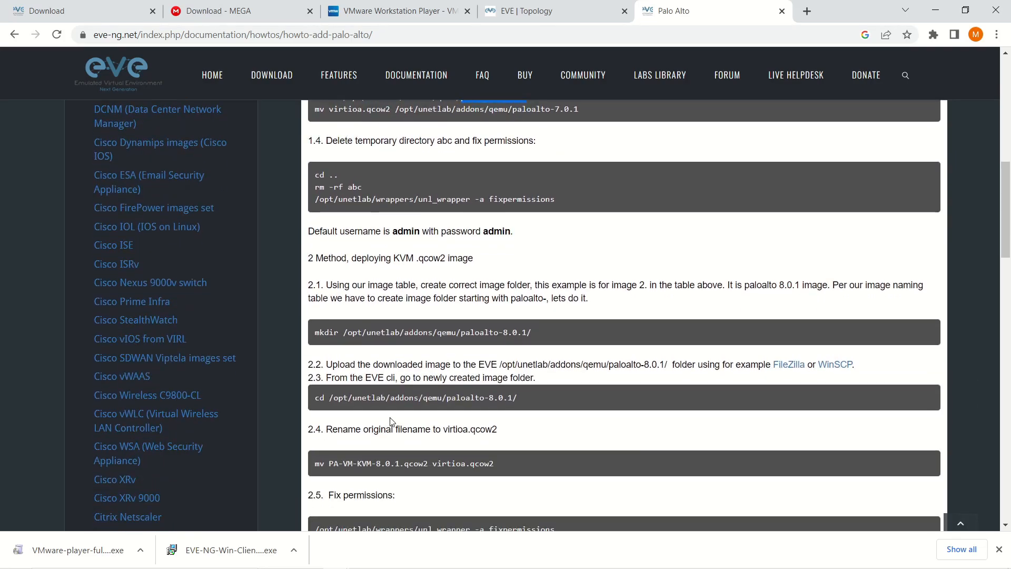
{"action": "scroll", "coordinate": [393, 421], "scroll_direction": "down", "scroll_amount": 1}
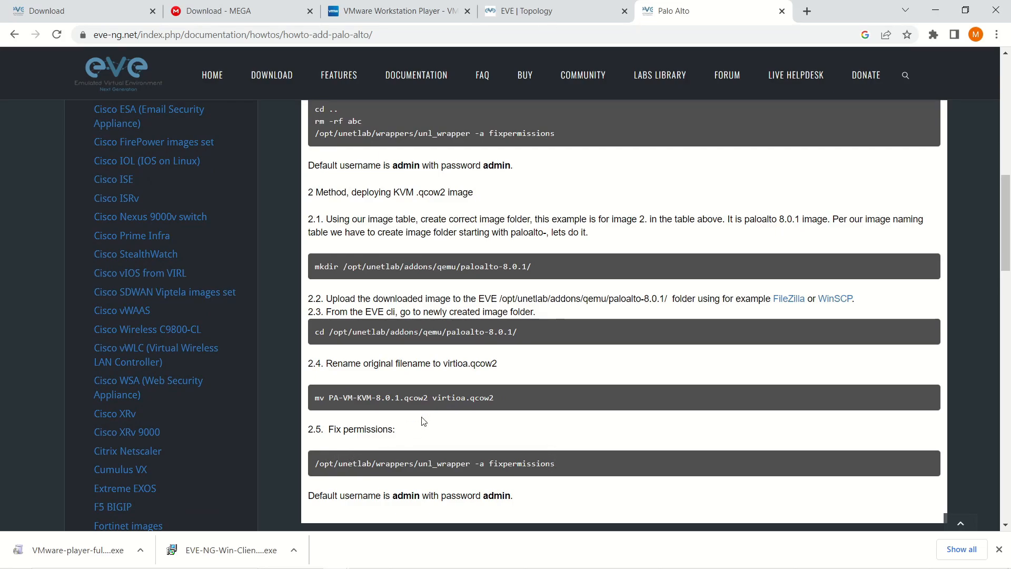
{"action": "scroll", "coordinate": [459, 397], "scroll_direction": "up", "scroll_amount": 4}
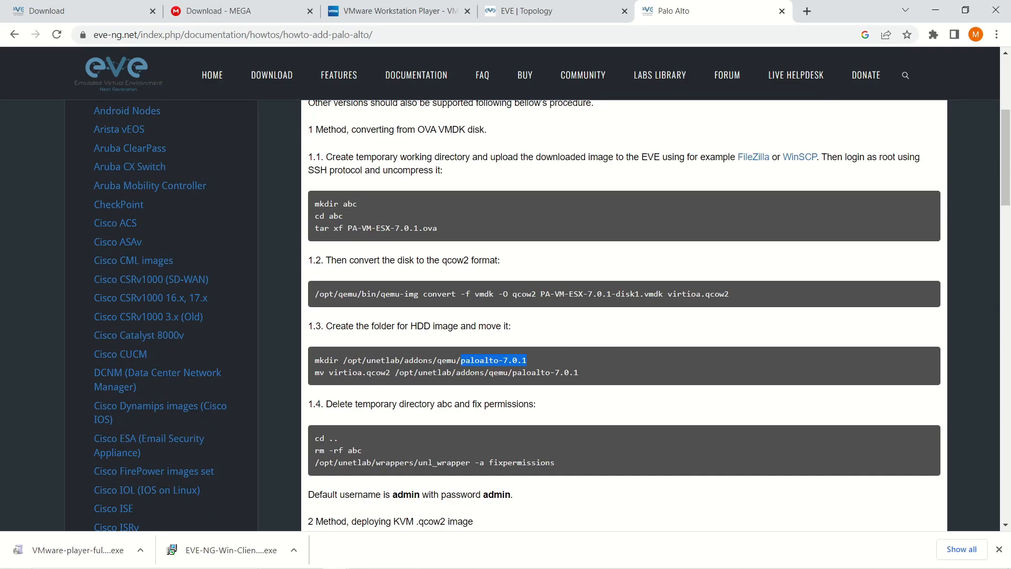
{"action": "key", "text": "alt+Tab"}
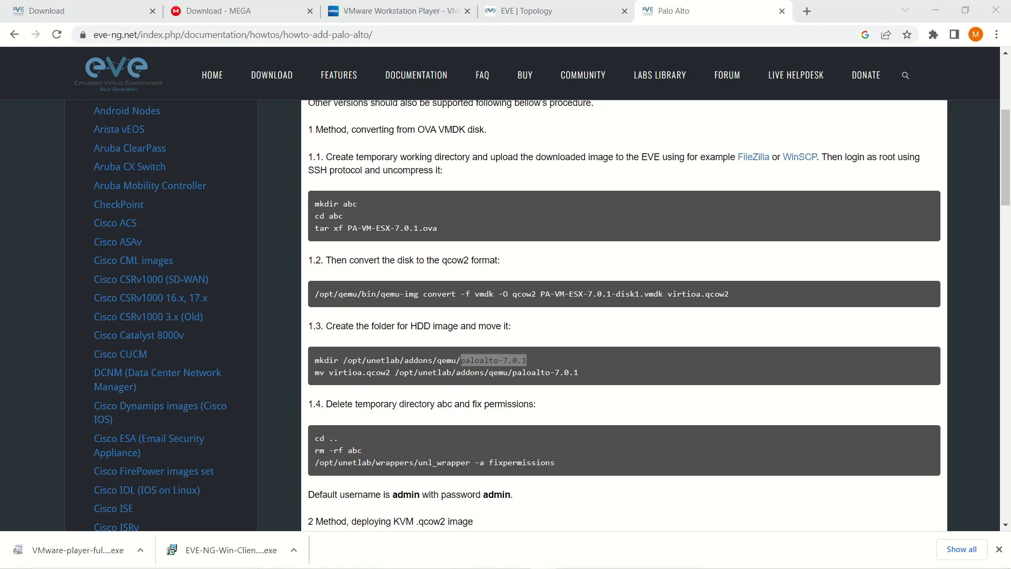
{"action": "left_click_drag", "start_coordinate": [1010, 118], "coordinate": [504, 82]}
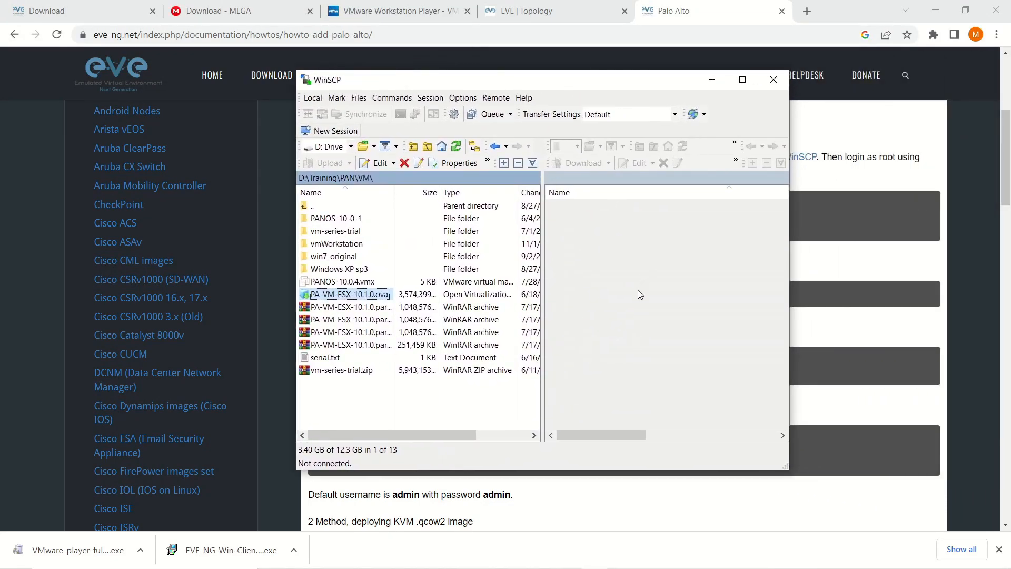
Connect WinSCP over SFTP to 192.168.1.23 as root with the password, trusting the host key.
{"action": "left_click", "coordinate": [325, 136]}
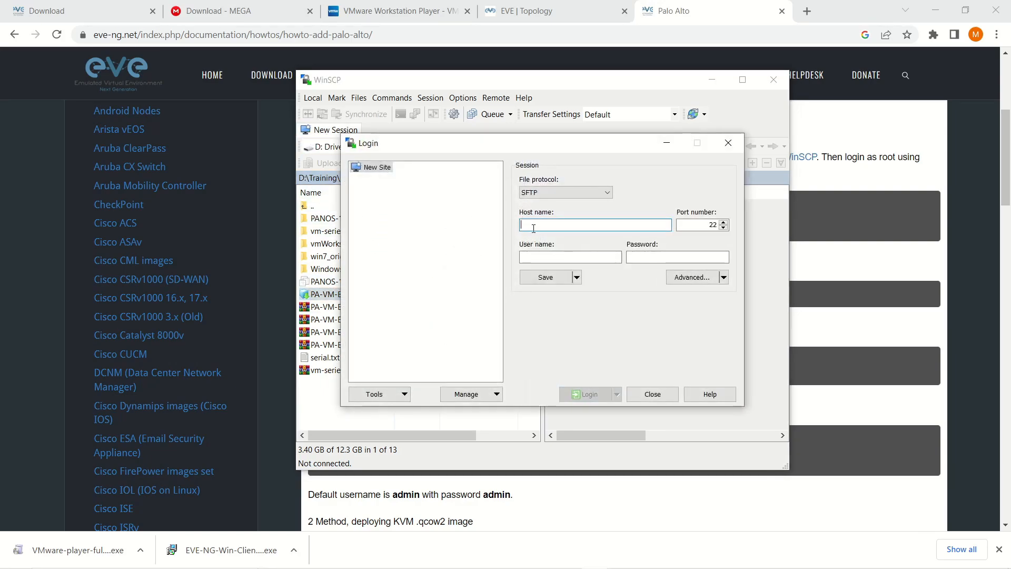
{"action": "type", "text": "192."}
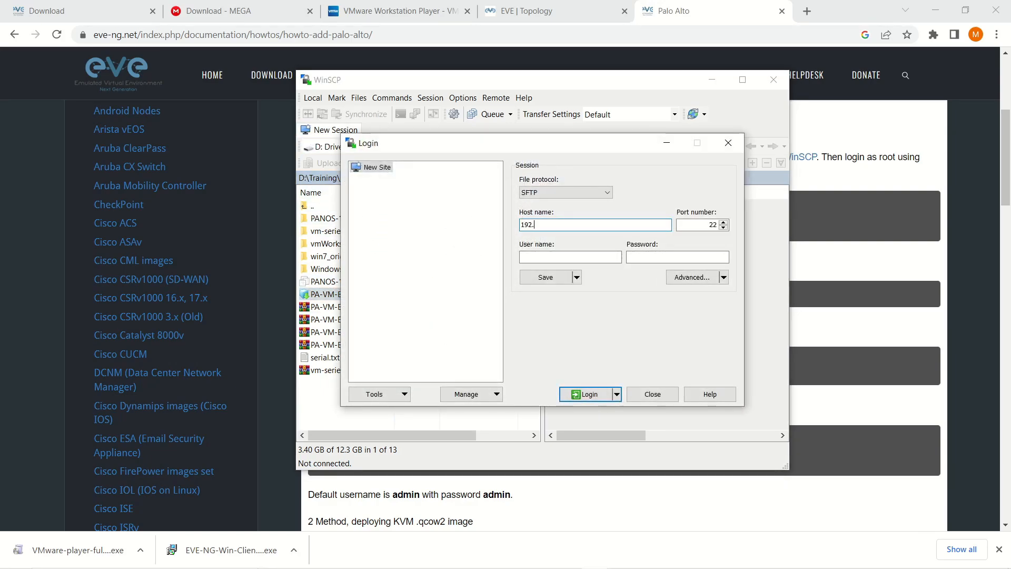
{"action": "type", "text": "168.1."}
{"action": "key", "text": "Tab"}
{"action": "key", "text": "Tab"}
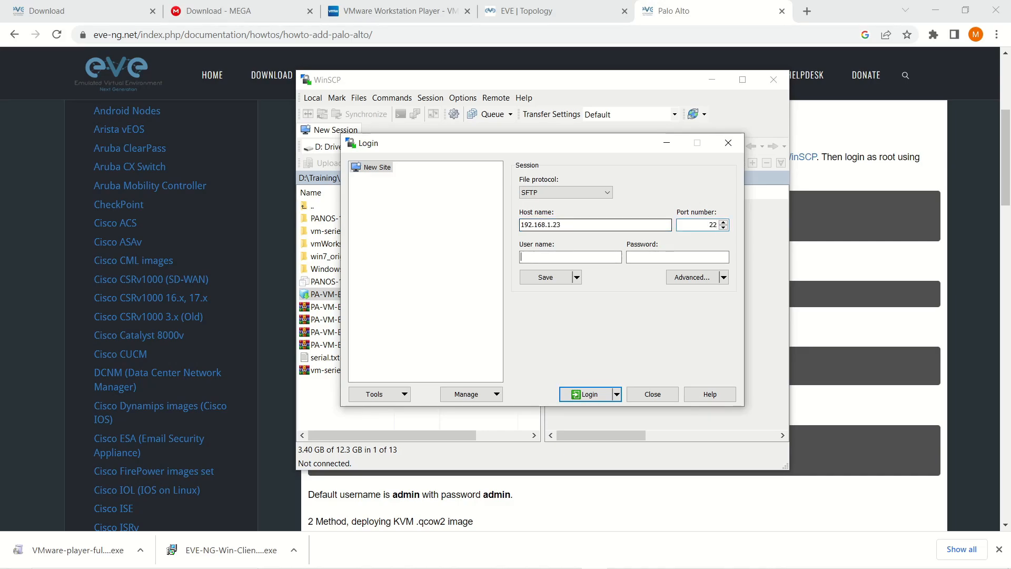
{"action": "type", "text": "root"}
{"action": "key", "text": "Tab"}
{"action": "type", "text": "eve"}
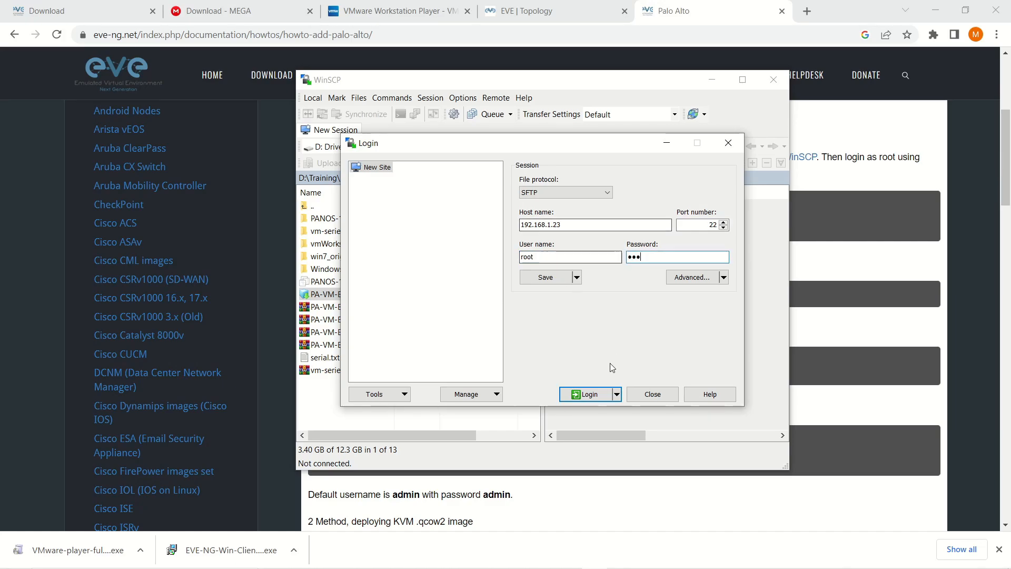
{"action": "left_click", "coordinate": [593, 399]}
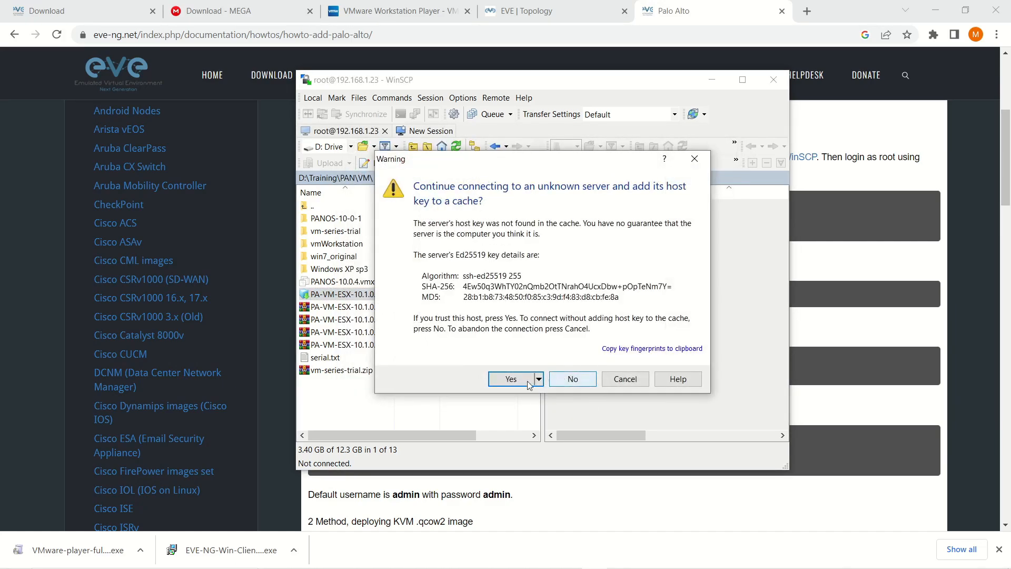
{"action": "left_click", "coordinate": [527, 381]}
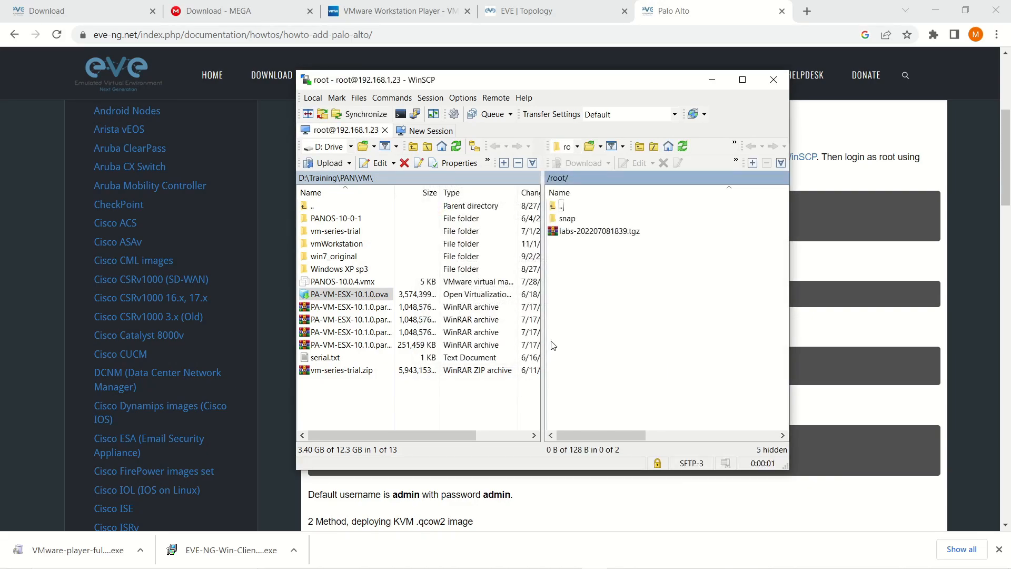
Create and open a PAN directory under /root/, then select PA-VM-ESX-10.1.0.ova locally.
{"action": "right_click", "coordinate": [599, 281]}
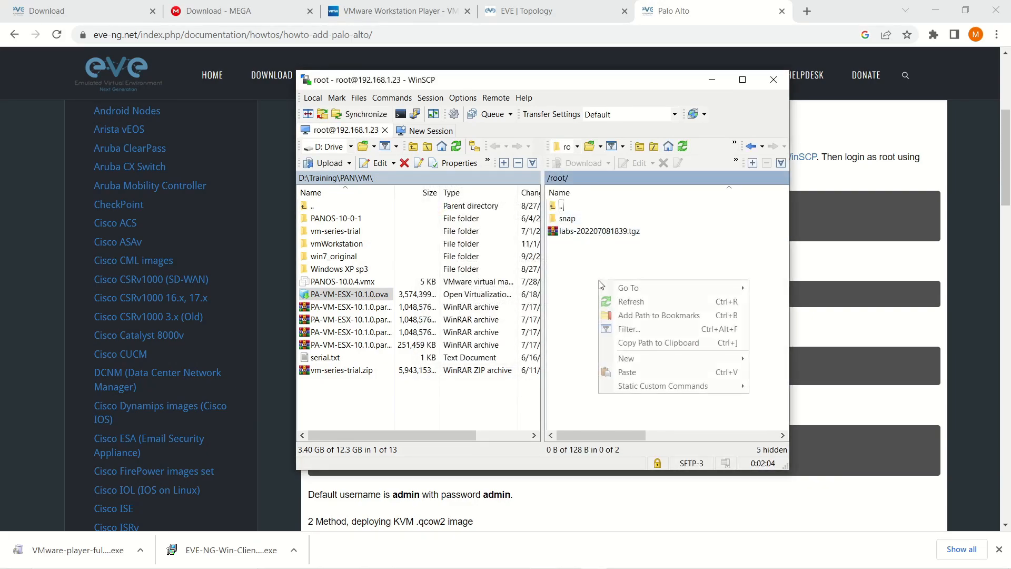
{"action": "mouse_move", "coordinate": [668, 365]}
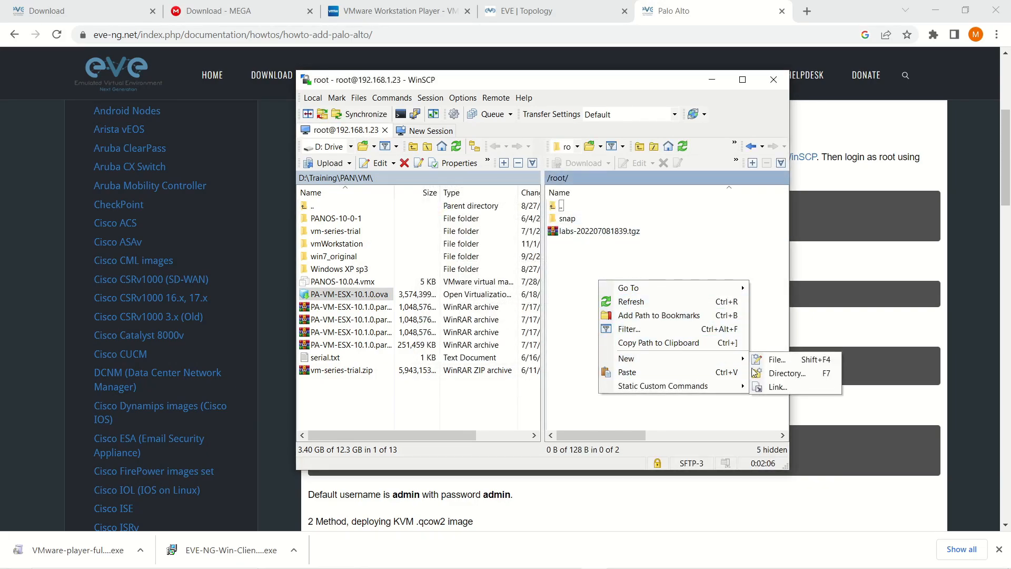
{"action": "left_click", "coordinate": [771, 372]}
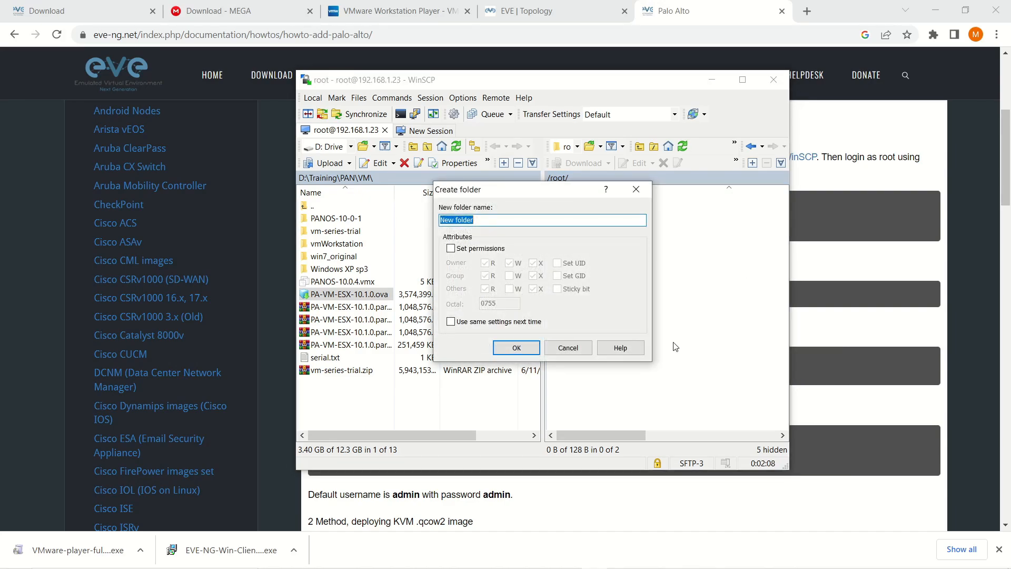
{"action": "type", "text": "PAN"}
{"action": "key", "text": "Return"}
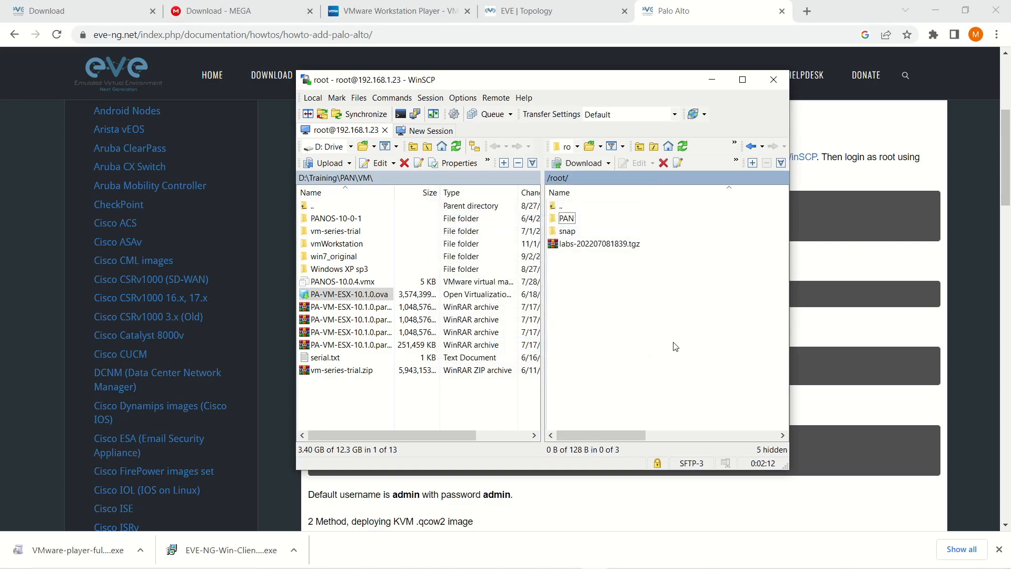
{"action": "double_click", "coordinate": [555, 220]}
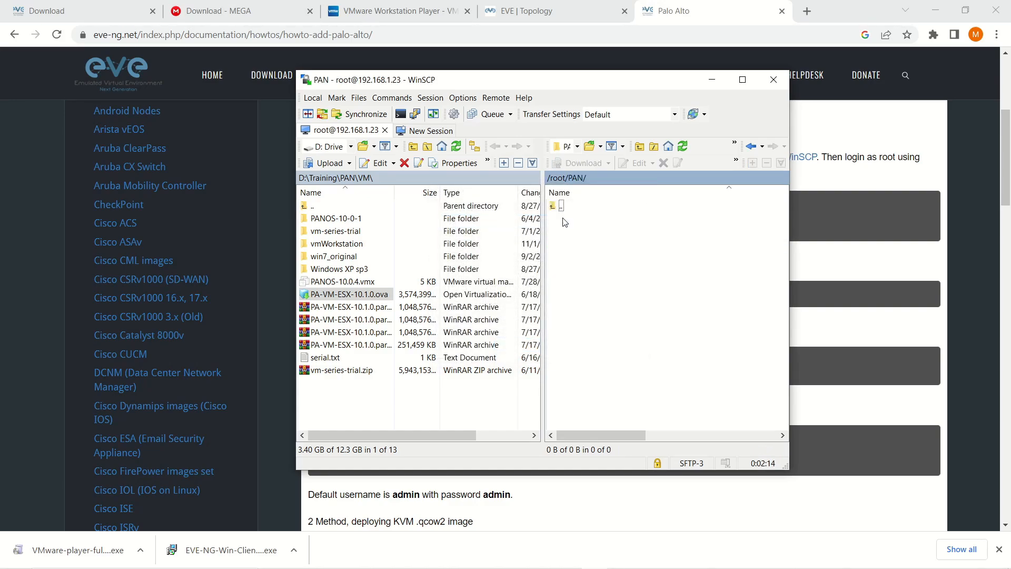
{"action": "left_click", "coordinate": [323, 298]}
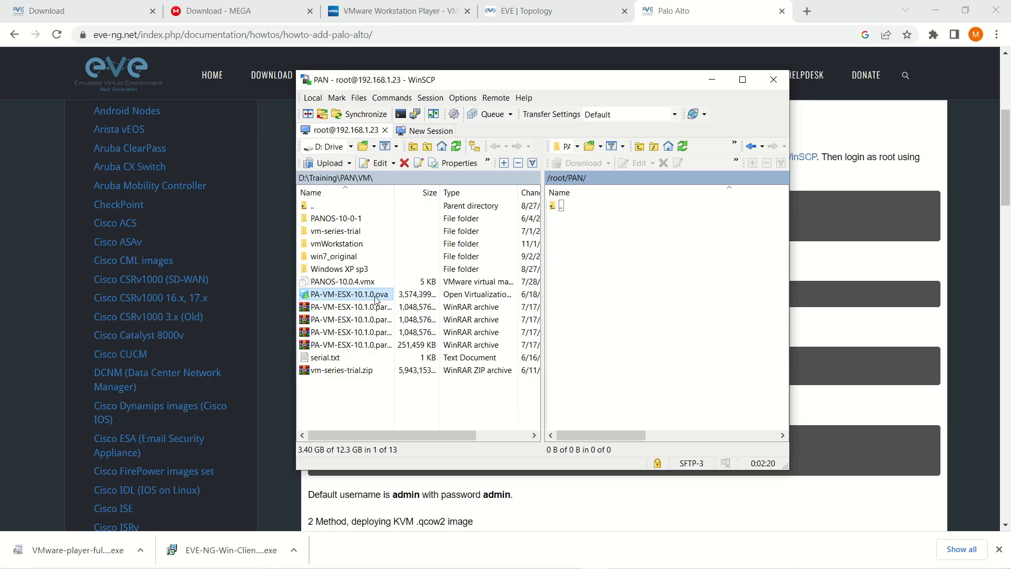
Upload PA-VM-ESX-10.1.0.ova into /root/PAN/ and minimize WinSCP.
{"action": "left_click", "coordinate": [345, 298]}
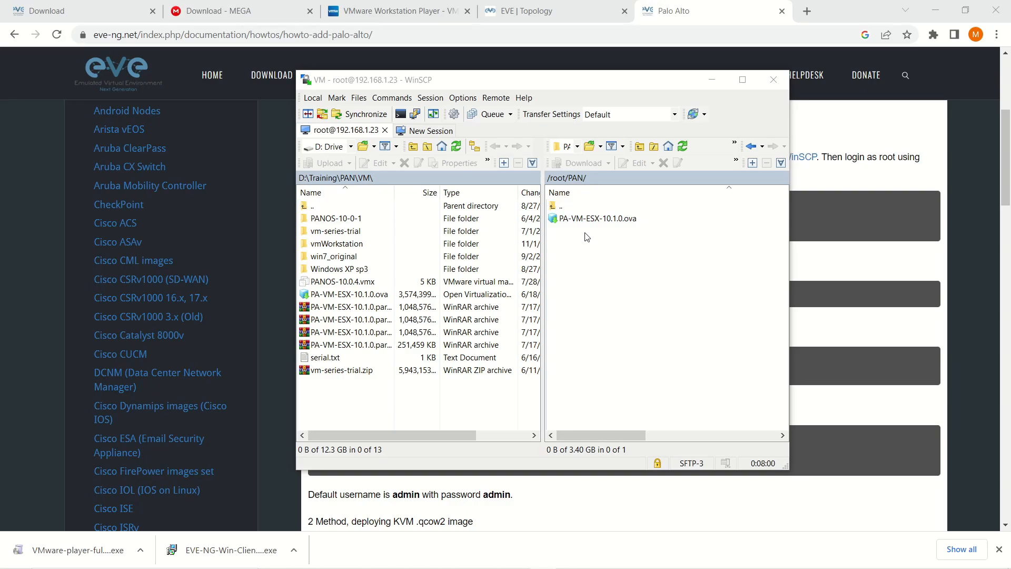
{"action": "left_click", "coordinate": [712, 80]}
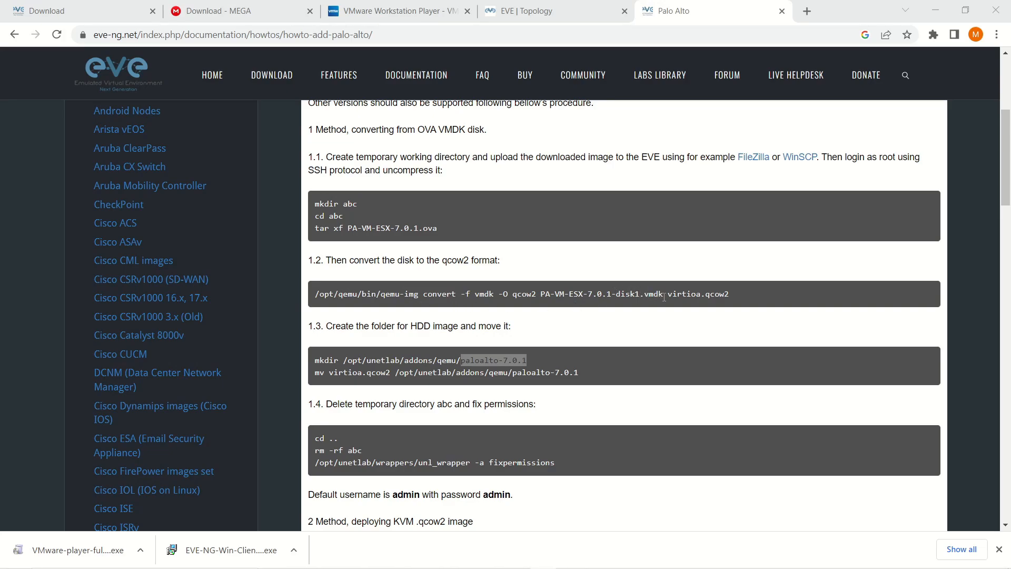
Copy PA-VM-ESX-7.0.1-disk1.vmdk from the guide's qemu-img line and bring PuTTY, set to 192.168.1.23, into view.
{"action": "left_click_drag", "start_coordinate": [664, 297], "coordinate": [541, 296]}
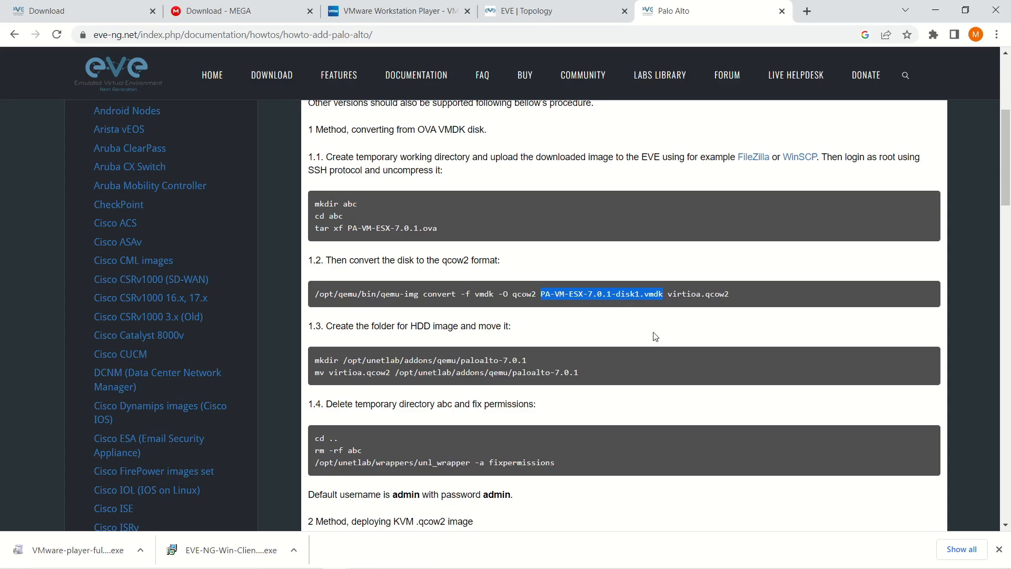
{"action": "key", "text": "alt+Tab"}
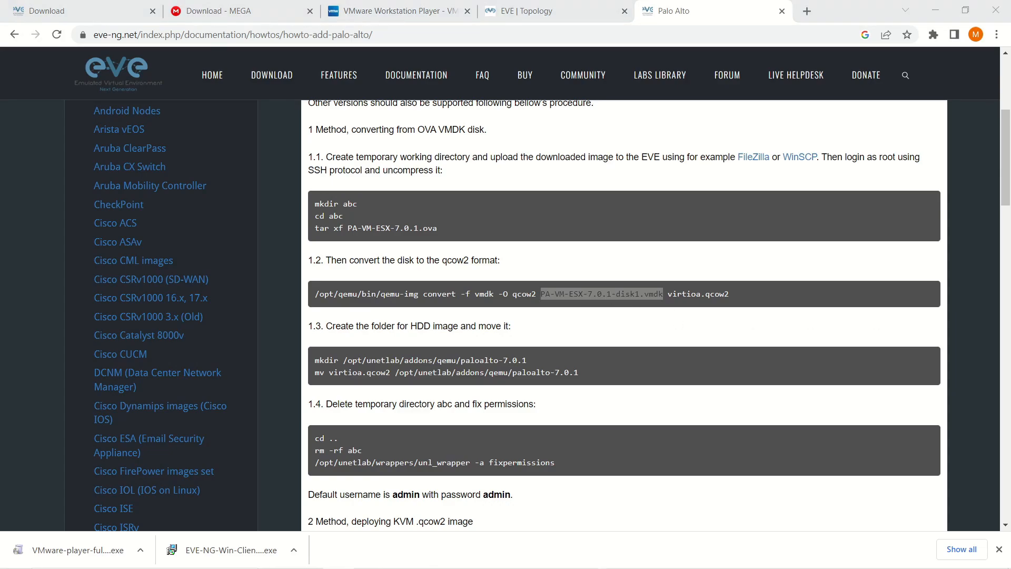
{"action": "left_click_drag", "start_coordinate": [1010, 228], "coordinate": [543, 157]}
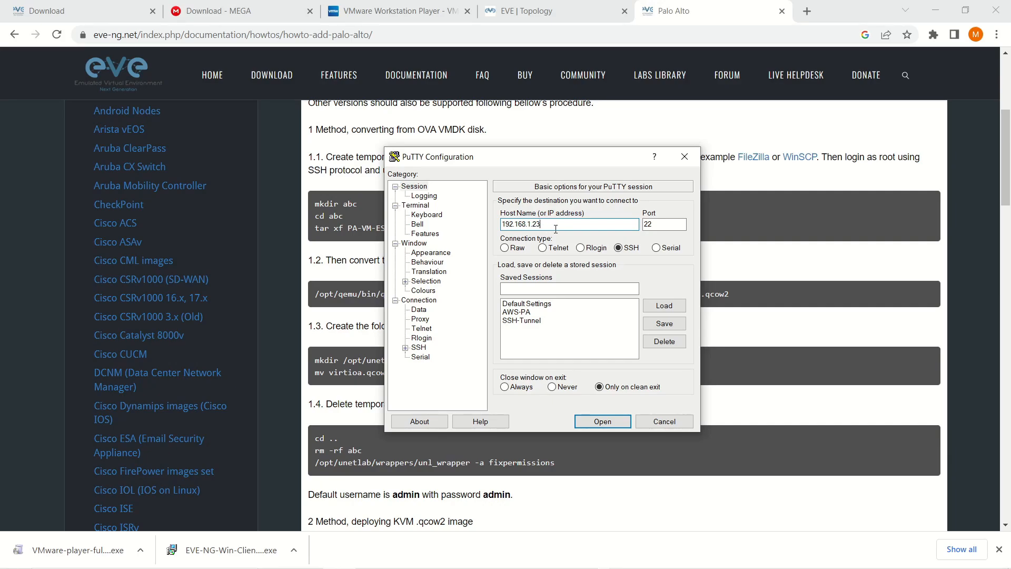
SSH into 192.168.1.23, accept the host key, and log in as root.
{"action": "left_click", "coordinate": [598, 423]}
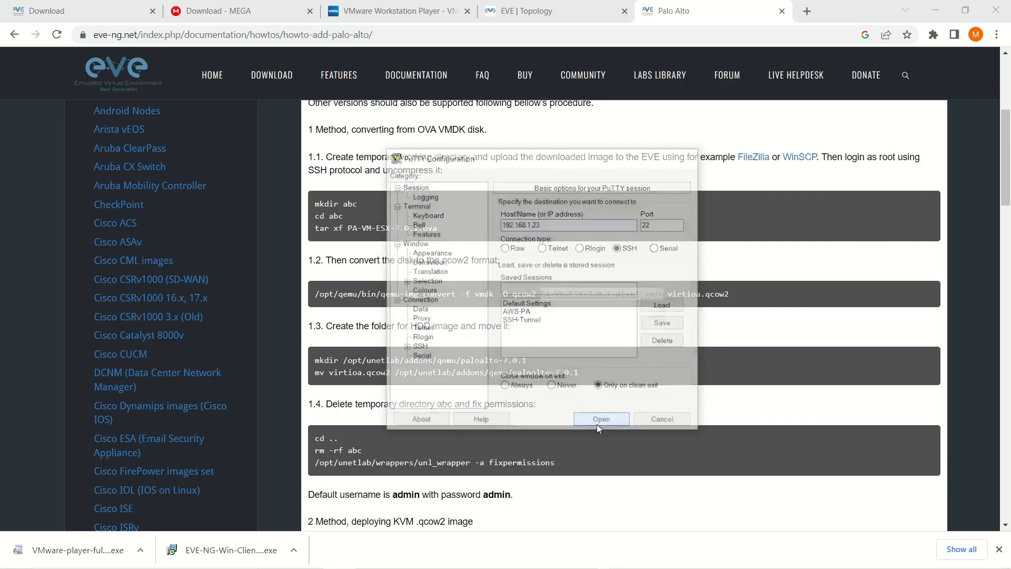
{"action": "left_click", "coordinate": [440, 385]}
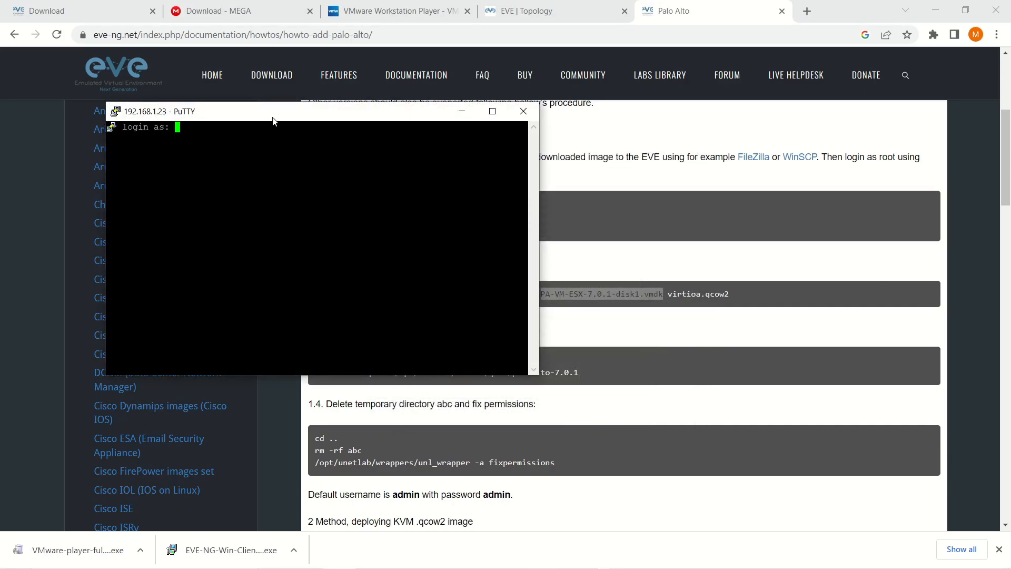
{"action": "left_click_drag", "start_coordinate": [274, 121], "coordinate": [602, 114]}
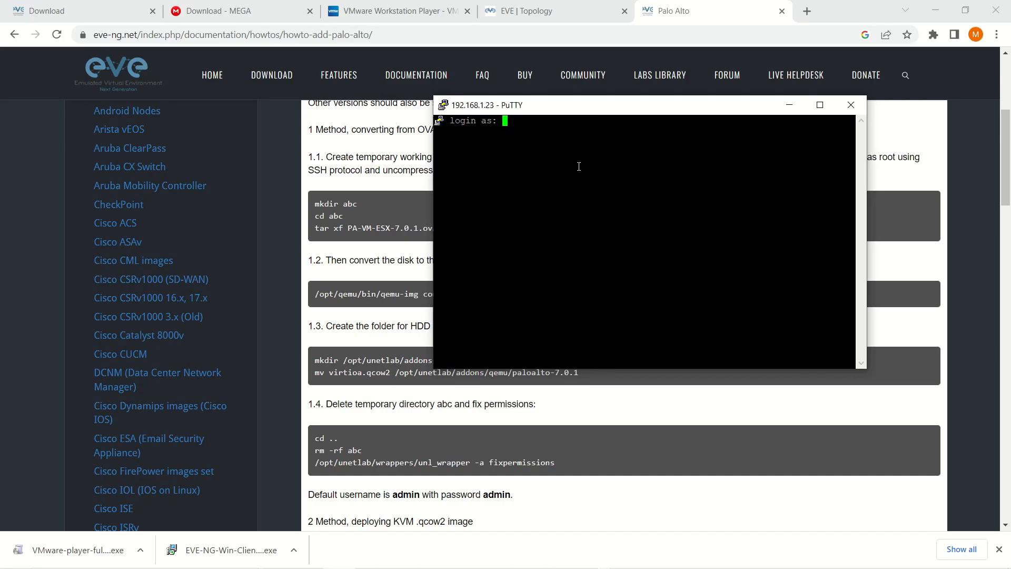
{"action": "type", "text": "root"}
{"action": "key", "text": "Return"}
{"action": "key", "text": "Return"}
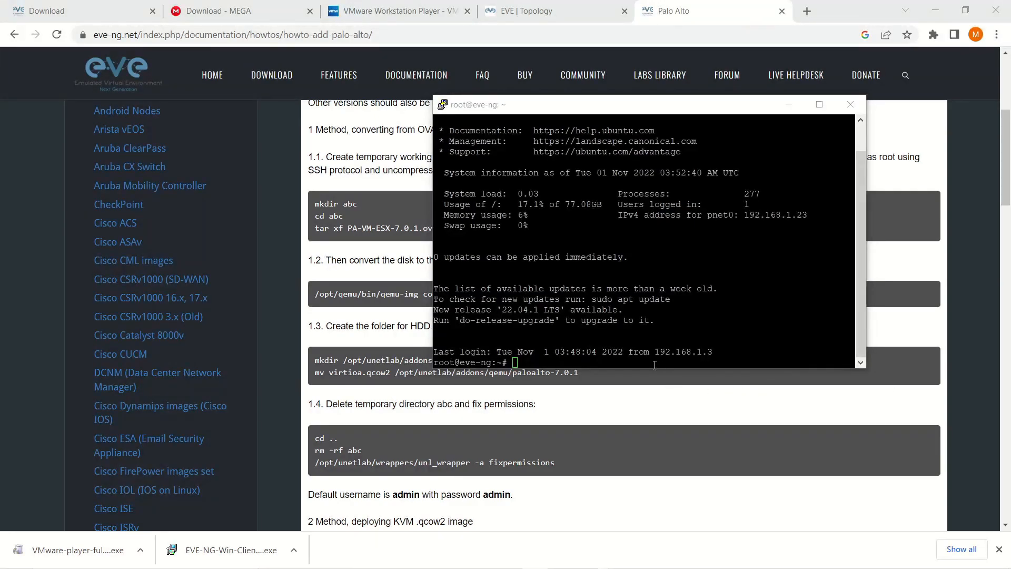
{"action": "left_click", "coordinate": [592, 355]}
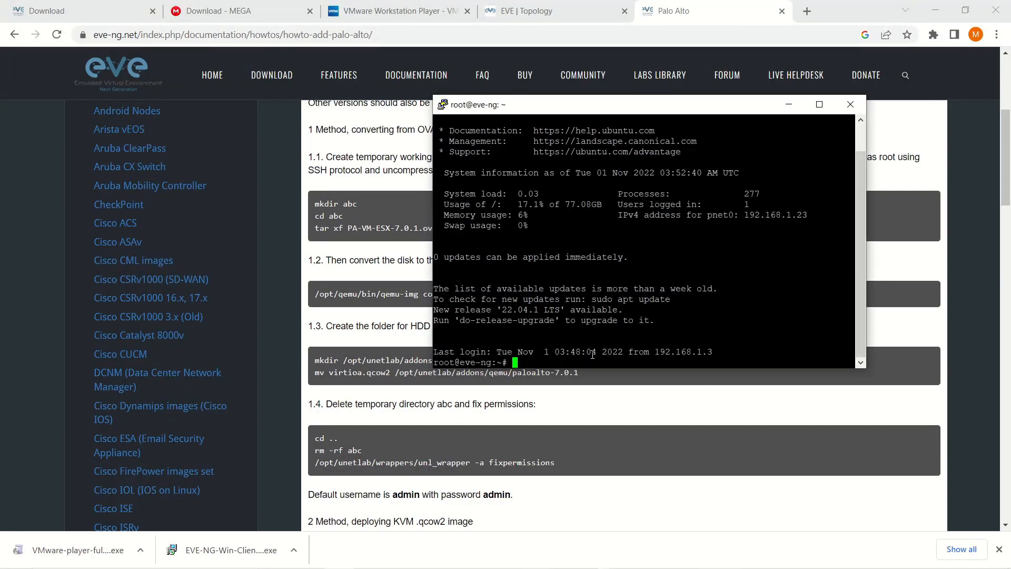
Check the current folder, list the home folder, then enter PAN and list its files.
{"action": "type", "text": "pwd"}
{"action": "key", "text": "Return"}
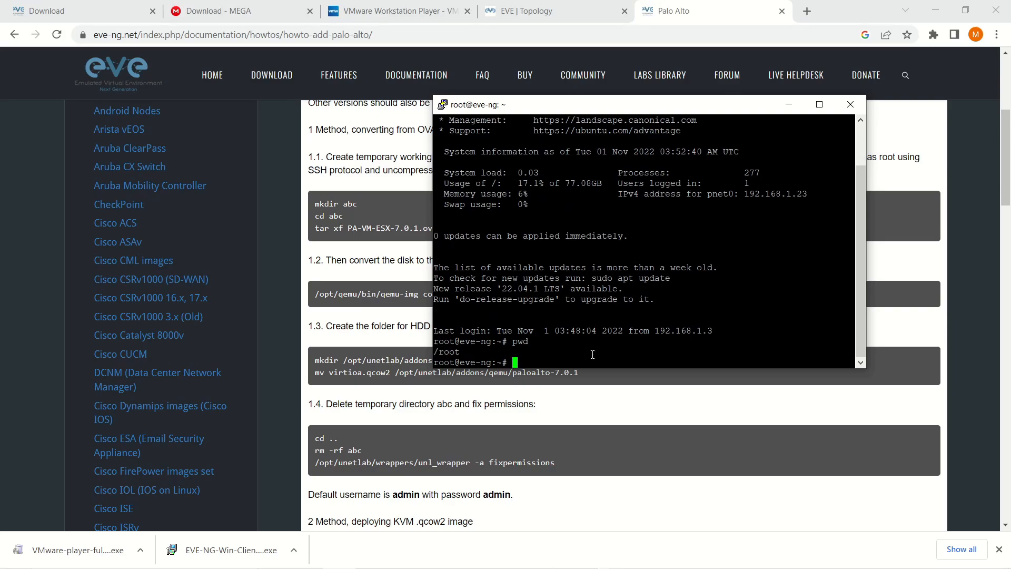
{"action": "type", "text": "ls"}
{"action": "key", "text": "Return"}
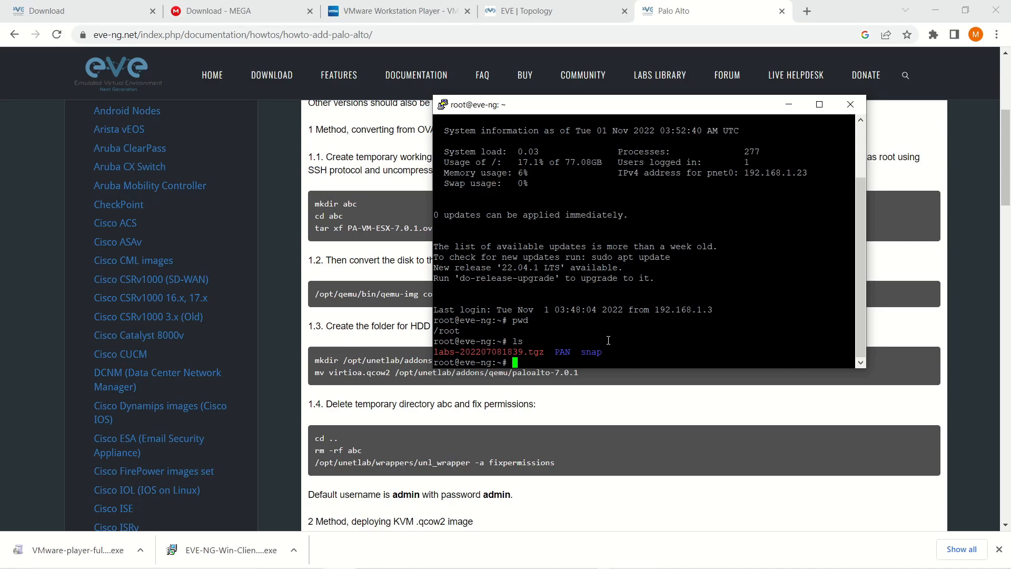
{"action": "type", "text": "cd PAN"}
{"action": "key", "text": "Return"}
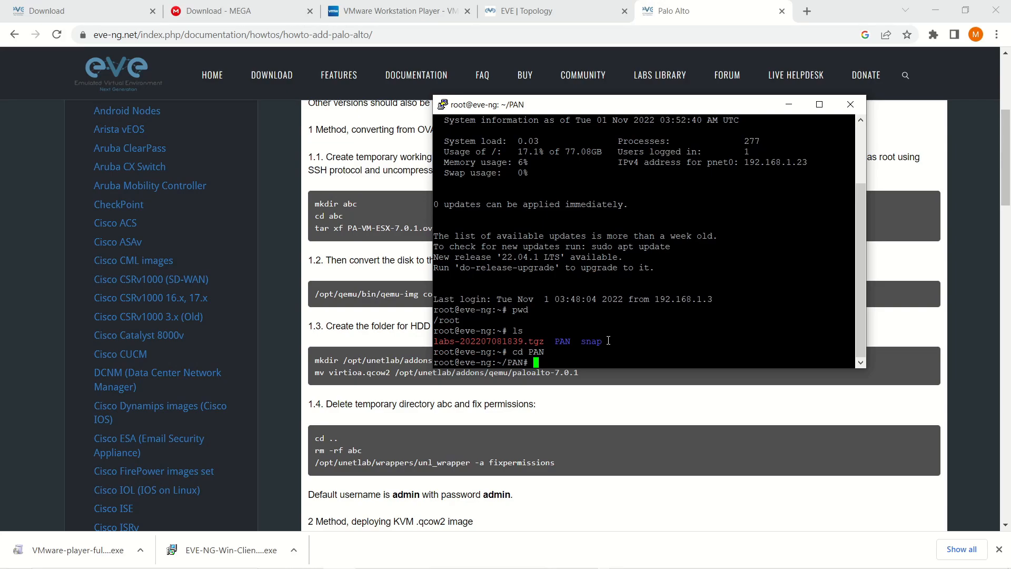
{"action": "type", "text": "ls"}
{"action": "key", "text": "Return"}
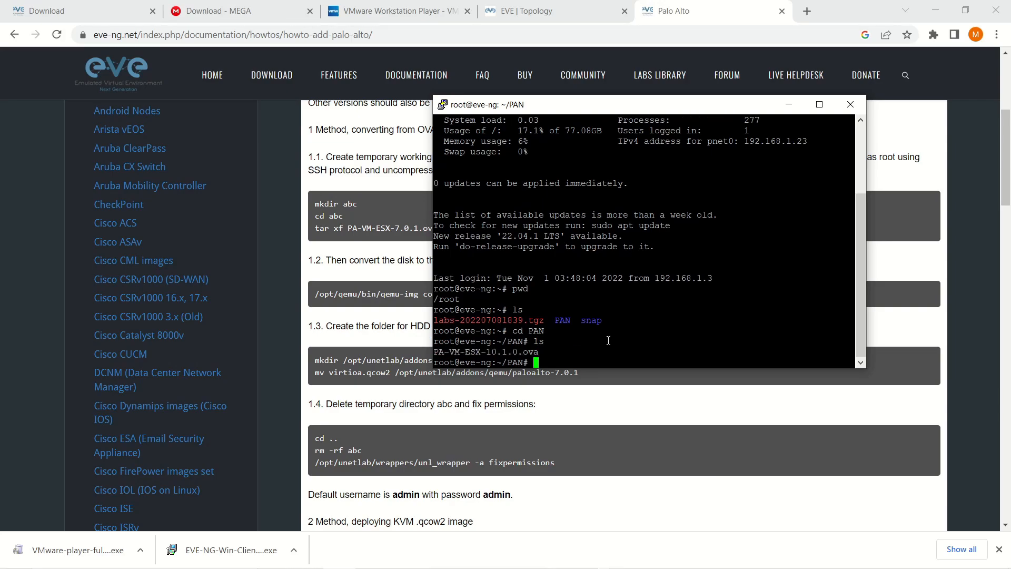
Extract the PA-VM-ESX-10.1.0.ova archive with tar xf.
{"action": "left_click_drag", "start_coordinate": [466, 95], "coordinate": [516, 221]}
{"action": "type", "text": "ta"}
{"action": "key", "text": "Tab"}
{"action": "key", "text": "Tab"}
{"action": "type", "text": "r xf PA-VM-ESX-10.1.0.ova"}
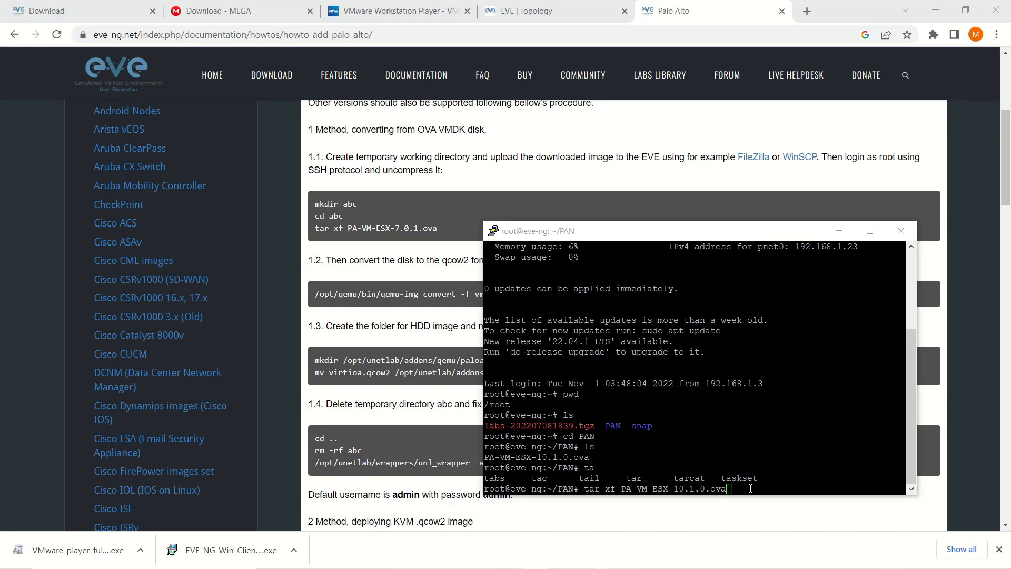
{"action": "key", "text": "Return"}
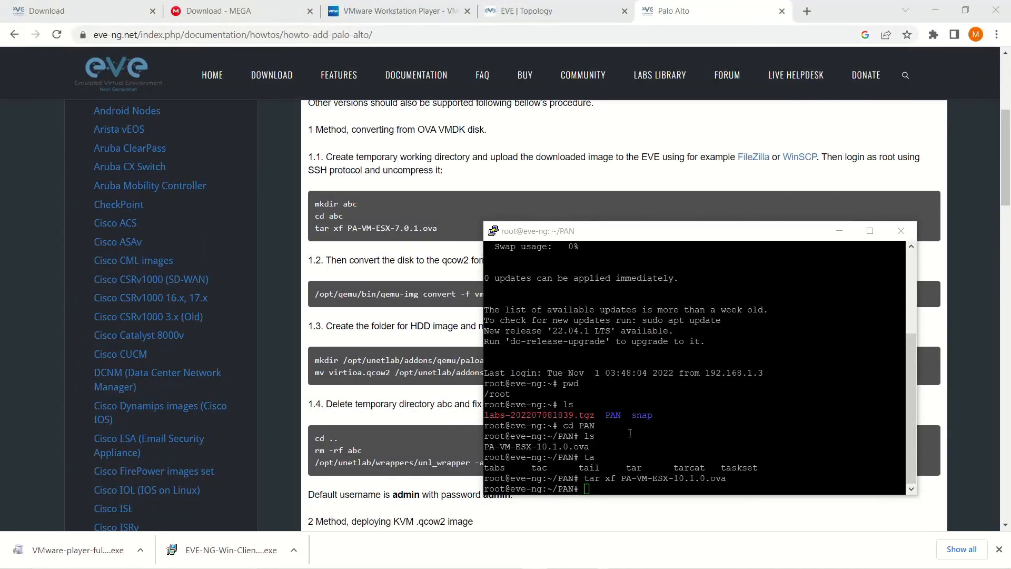
{"action": "left_click", "coordinate": [644, 445]}
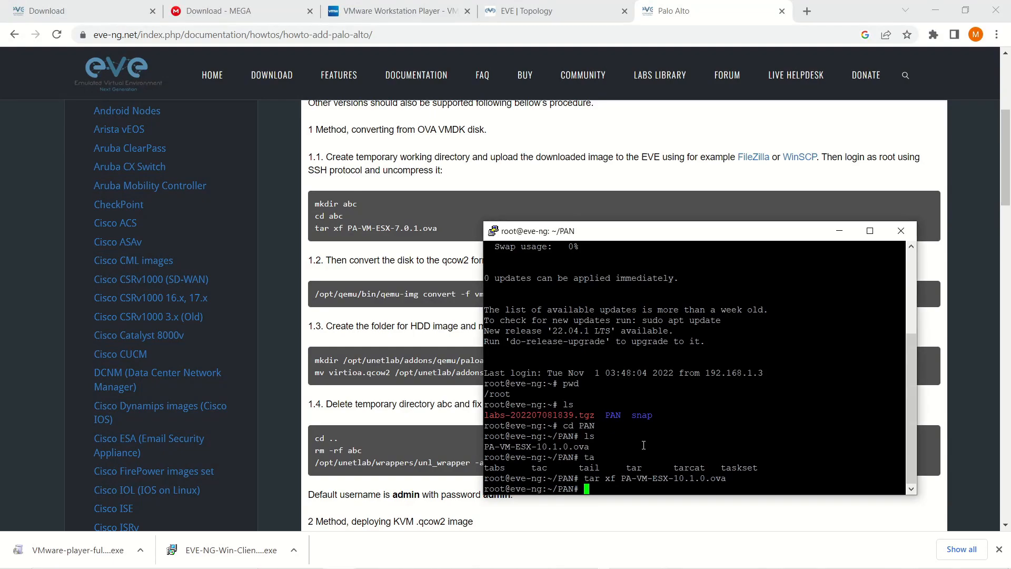
List the extracted PAN files and copy the guide's qemu-img convert command.
{"action": "type", "text": "ls"}
{"action": "key", "text": "Return"}
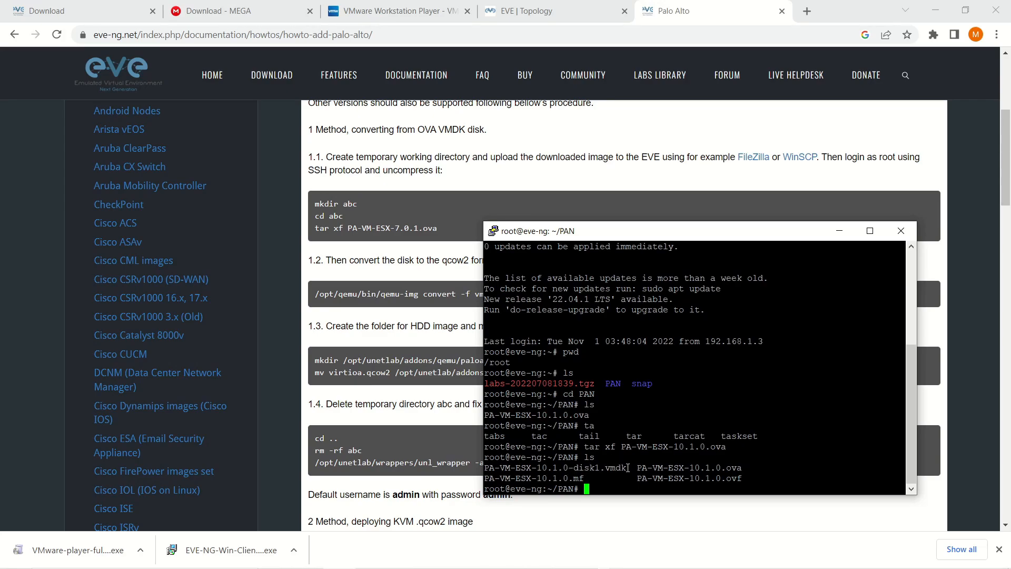
{"action": "scroll", "coordinate": [427, 274], "scroll_direction": "down", "scroll_amount": 3}
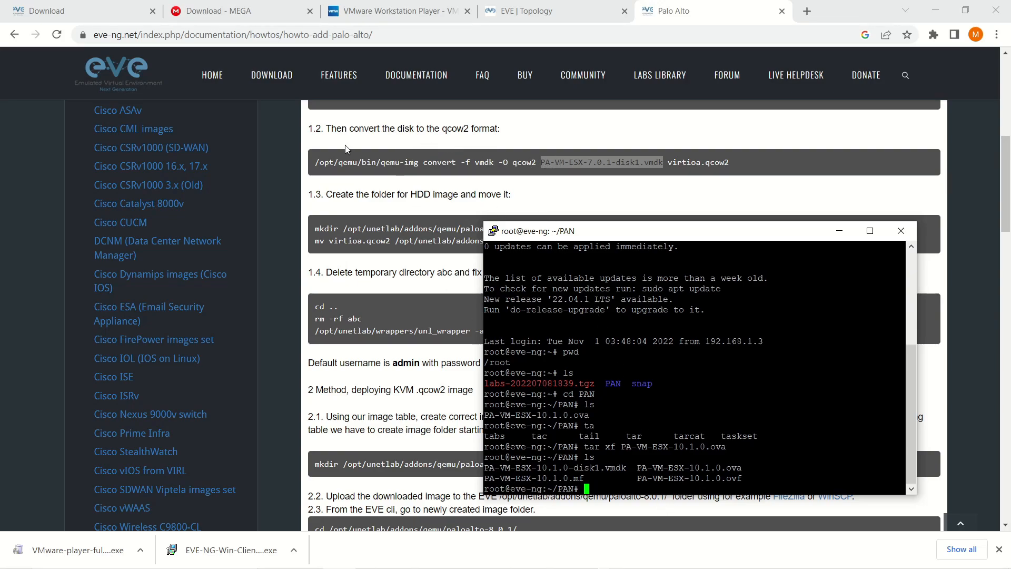
{"action": "left_click_drag", "start_coordinate": [315, 163], "coordinate": [537, 167]}
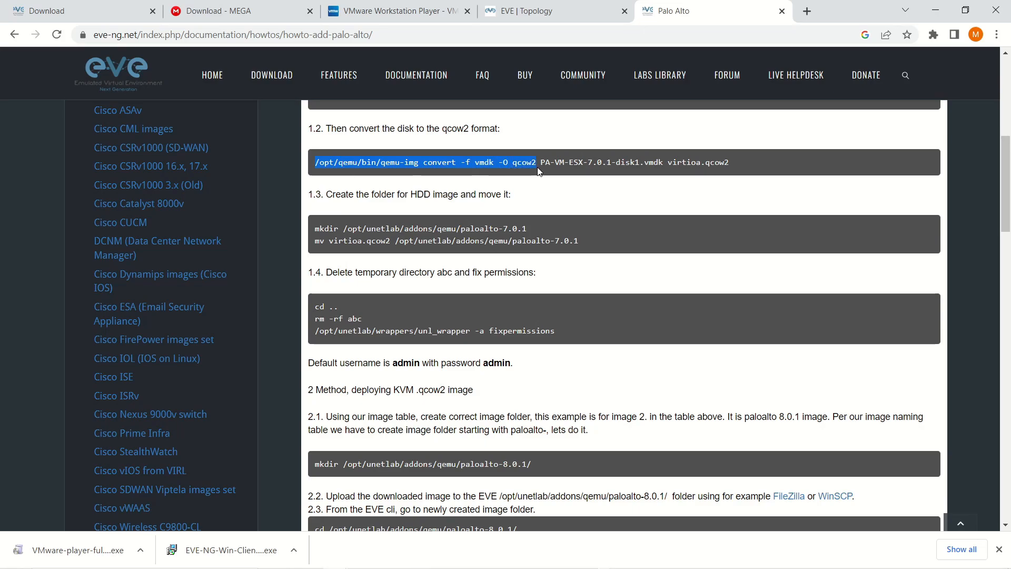
{"action": "key", "text": "alt+Tab"}
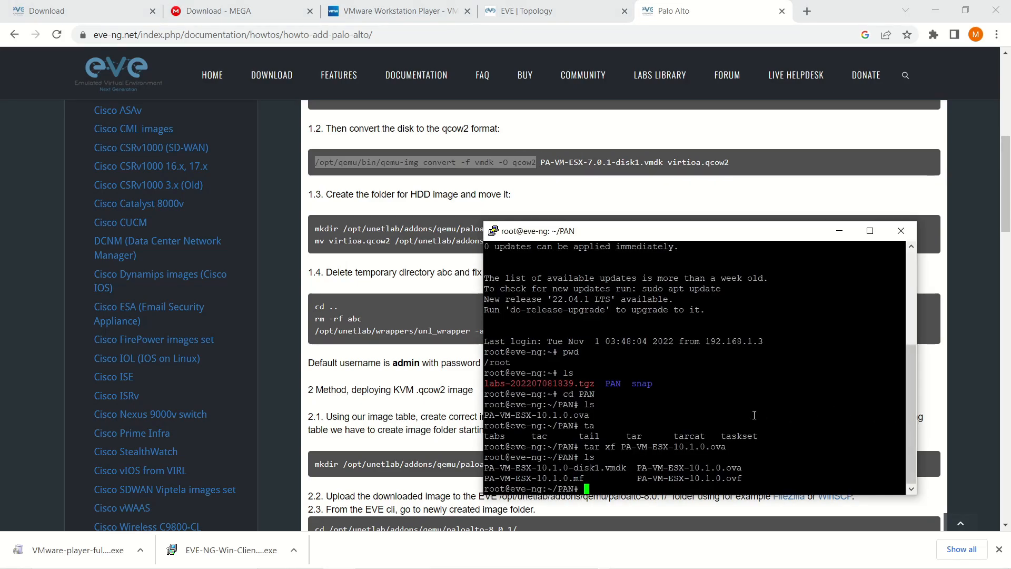
Convert PA-VM-ESX-10.1.0-disk1.vmdk into virtioa.qcow2 with the pasted qemu-img convert command.
{"action": "right_click", "coordinate": [707, 411]}
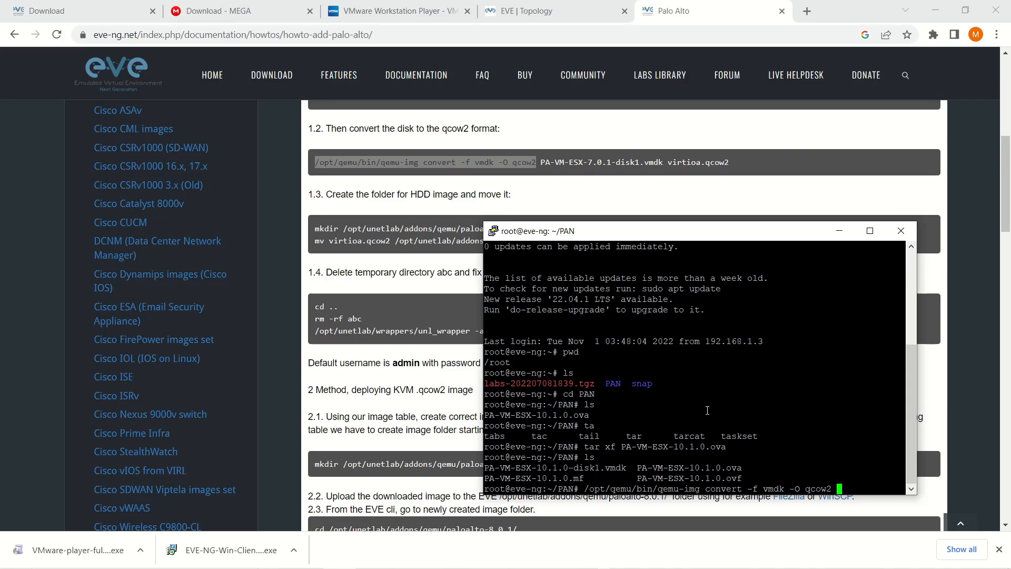
{"action": "type", "text": "P"}
{"action": "key", "text": "Tab"}
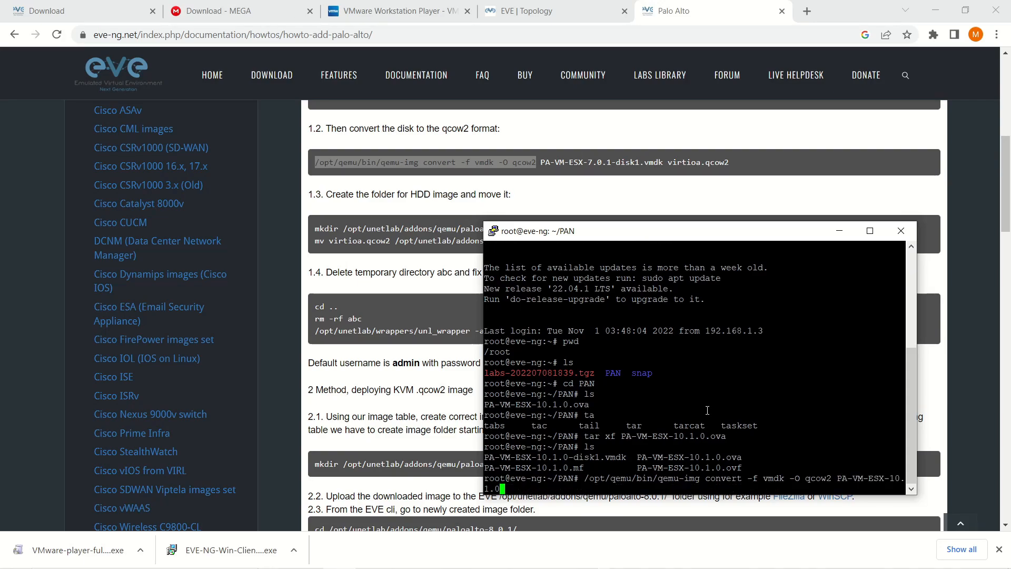
{"action": "type", "text": "-"}
{"action": "key", "text": "Tab"}
{"action": "type", "text": "vir"}
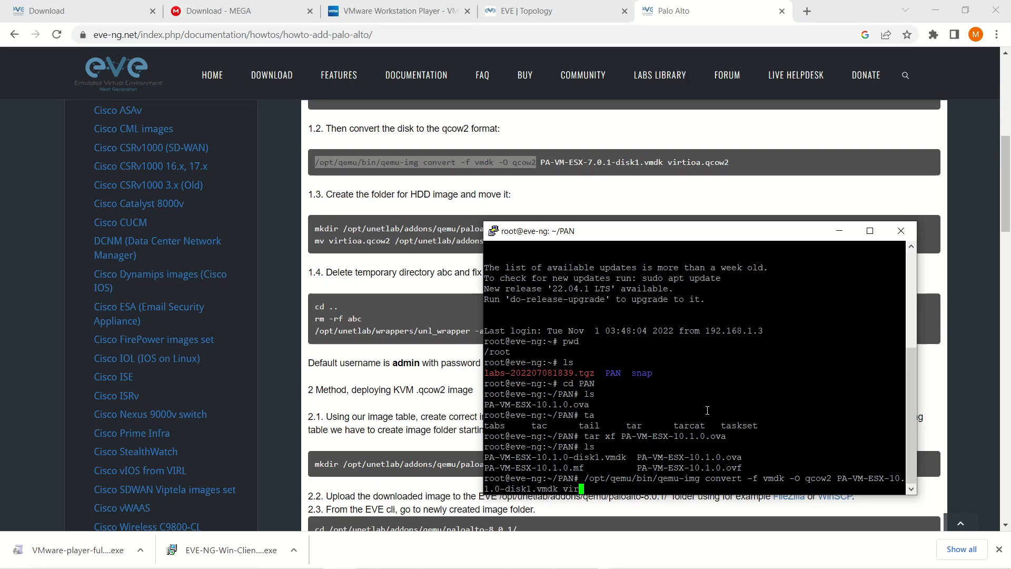
{"action": "type", "text": "ti"}
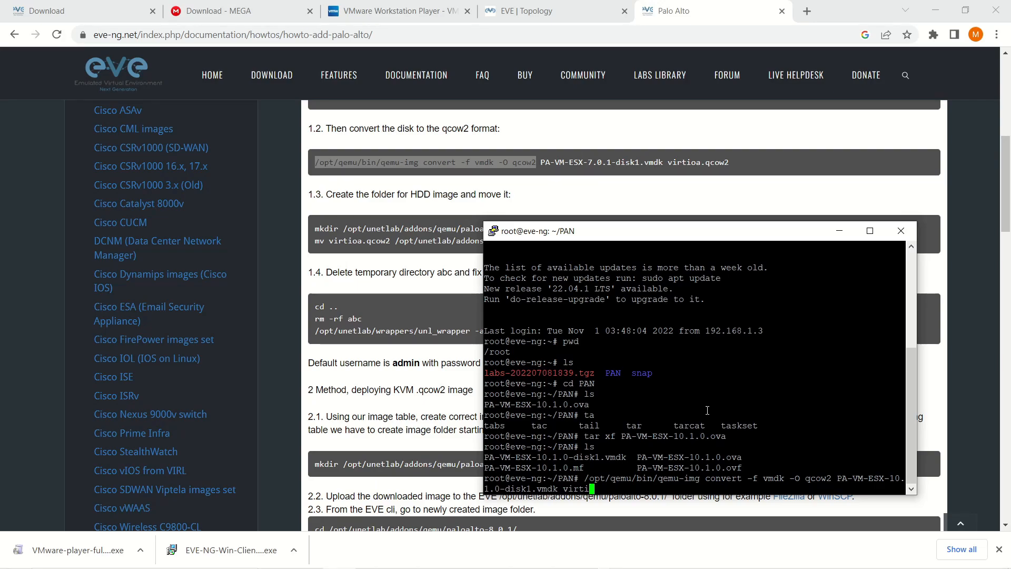
{"action": "type", "text": "oa.qcow2"}
{"action": "key", "text": "Return"}
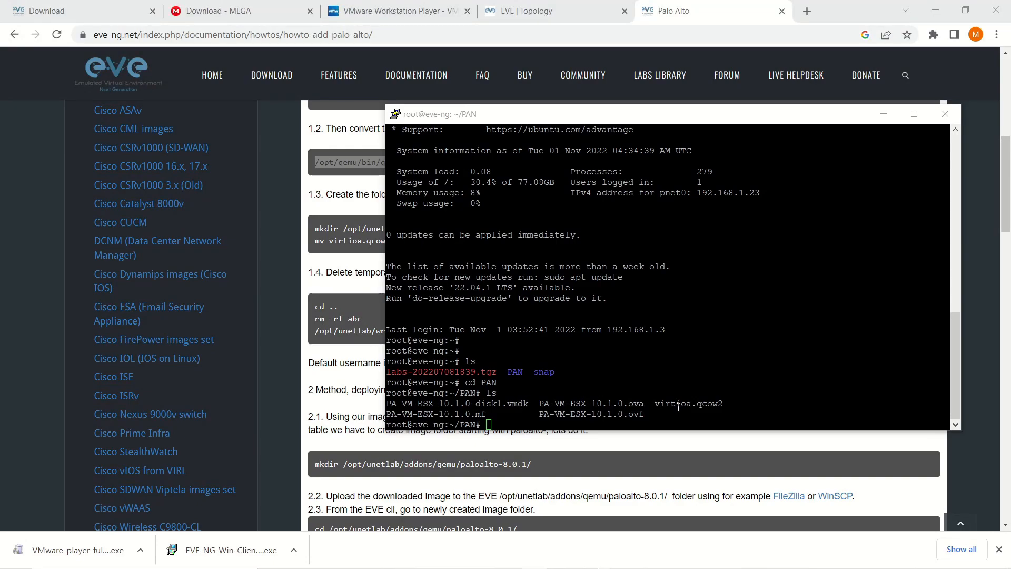
Create the /opt/unetlab/addons/qemu/paloalto-10.1.0 image folder with the guide's mkdir command.
{"action": "left_click", "coordinate": [657, 403]}
{"action": "left_click_drag", "start_coordinate": [657, 403], "coordinate": [724, 403]}
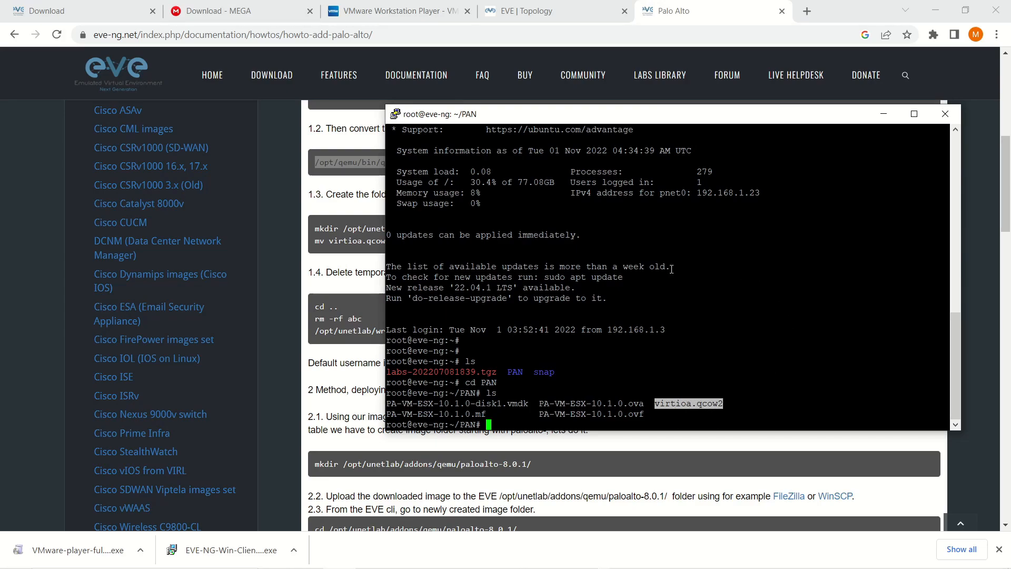
{"action": "left_click", "coordinate": [355, 274]}
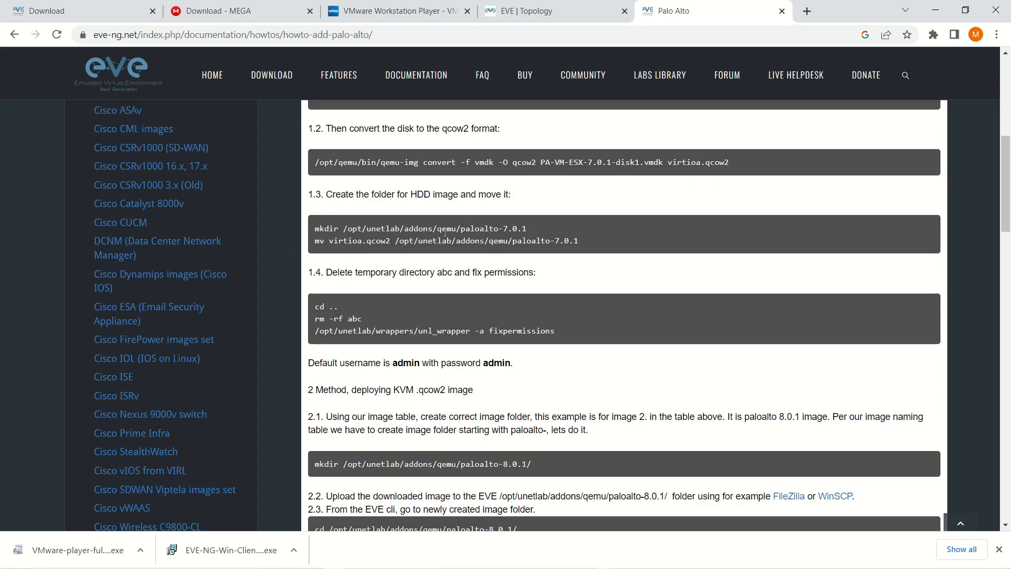
{"action": "left_click_drag", "start_coordinate": [461, 231], "coordinate": [502, 230]}
{"action": "left_click_drag", "start_coordinate": [329, 241], "coordinate": [343, 241]}
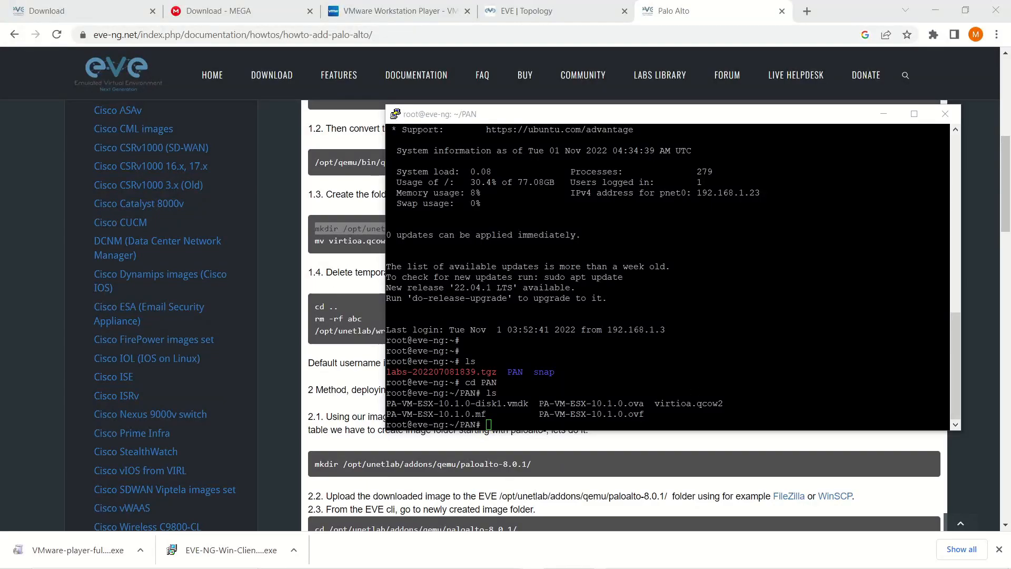
{"action": "left_click", "coordinate": [314, 230]}
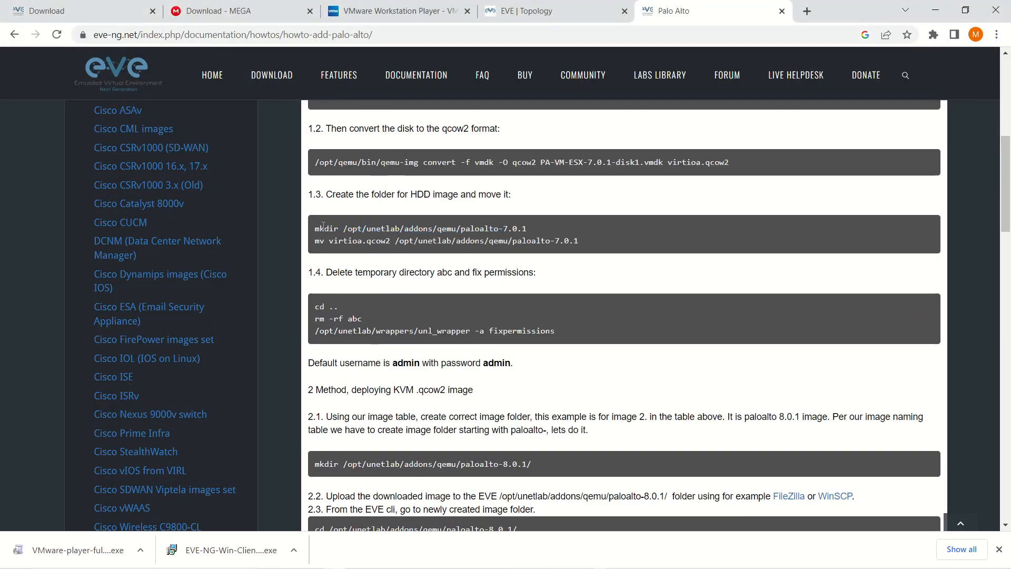
{"action": "left_click_drag", "start_coordinate": [314, 231], "coordinate": [503, 230]}
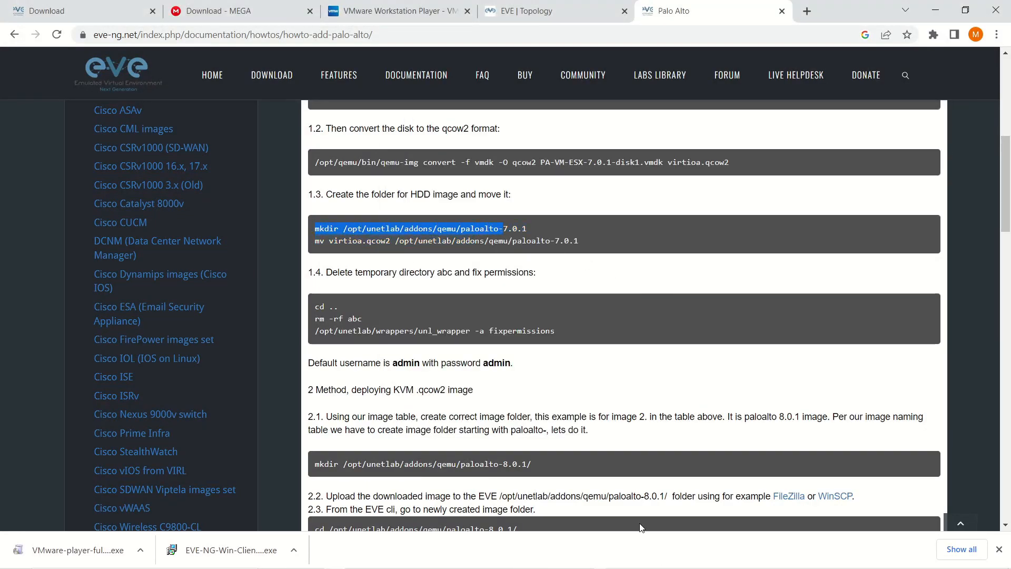
{"action": "key", "text": "ctrl+c"}
{"action": "key", "text": "alt+Tab"}
{"action": "right_click", "coordinate": [690, 324]}
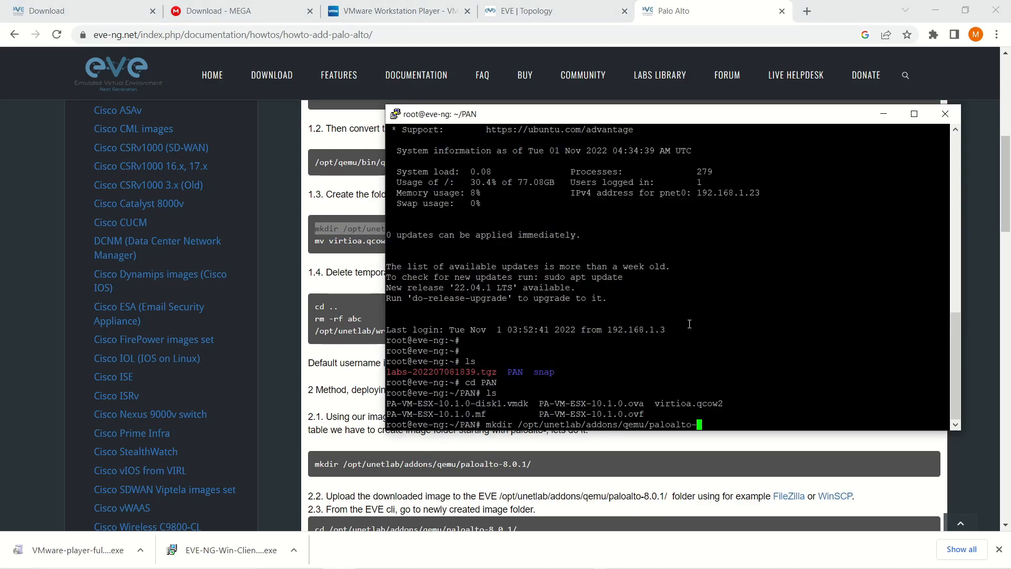
{"action": "type", "text": "10.1.0"}
{"action": "key", "text": "Return"}
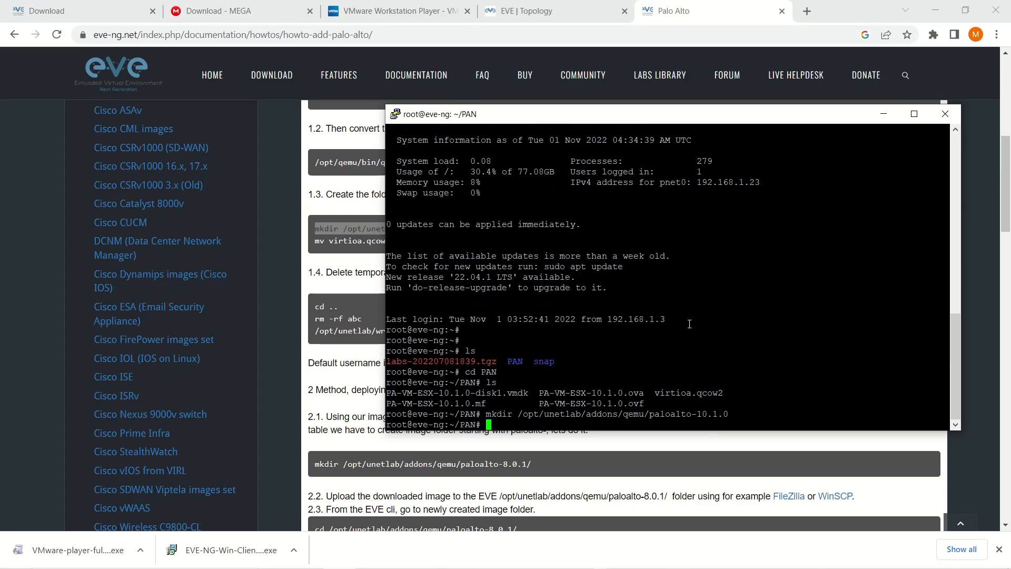
Move virtioa.qcow2 into the paloalto-10.1.0 folder with the guide's mv command.
{"action": "left_click", "coordinate": [358, 242]}
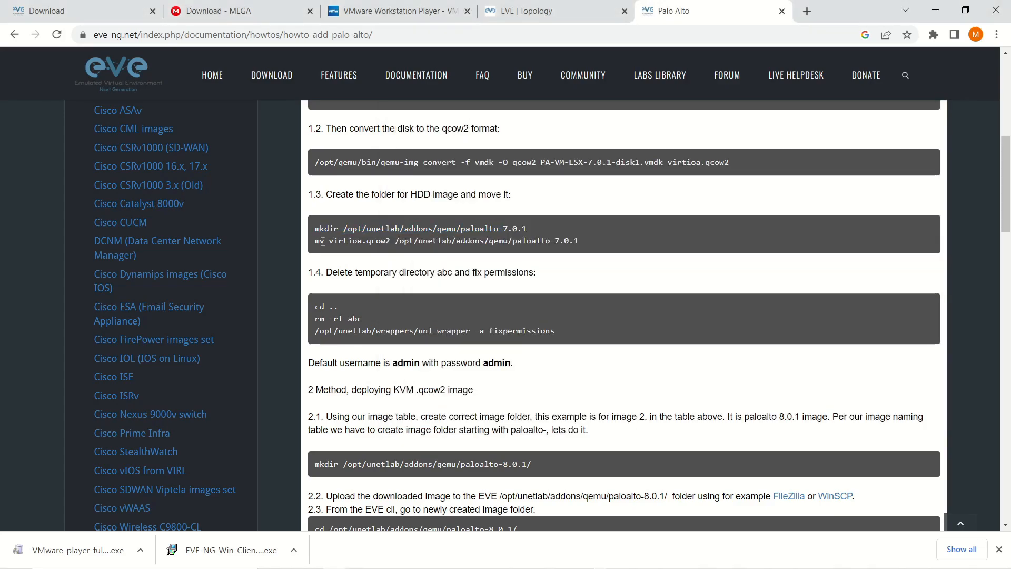
{"action": "left_click_drag", "start_coordinate": [314, 241], "coordinate": [555, 242]}
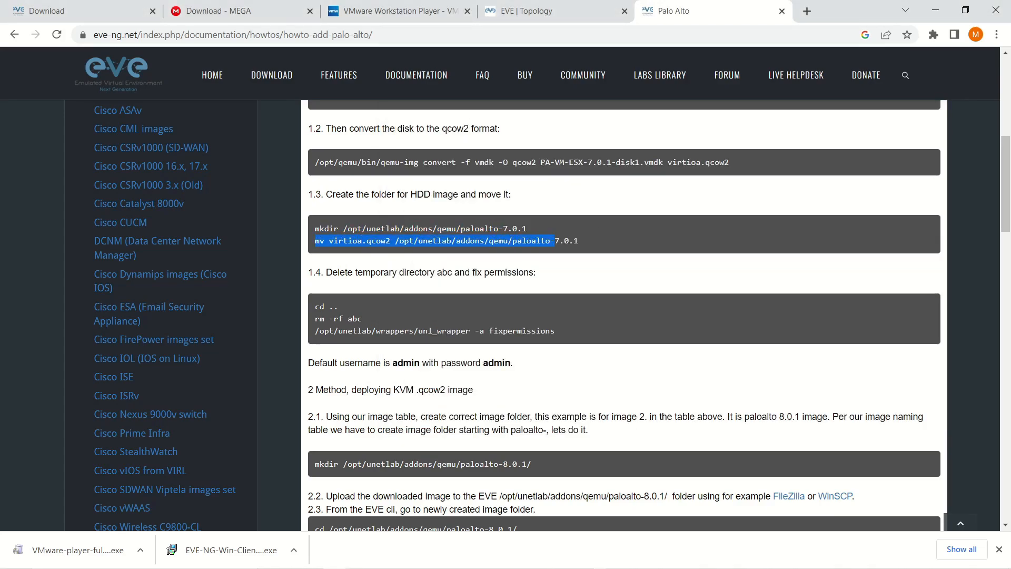
{"action": "key", "text": "alt+Tab"}
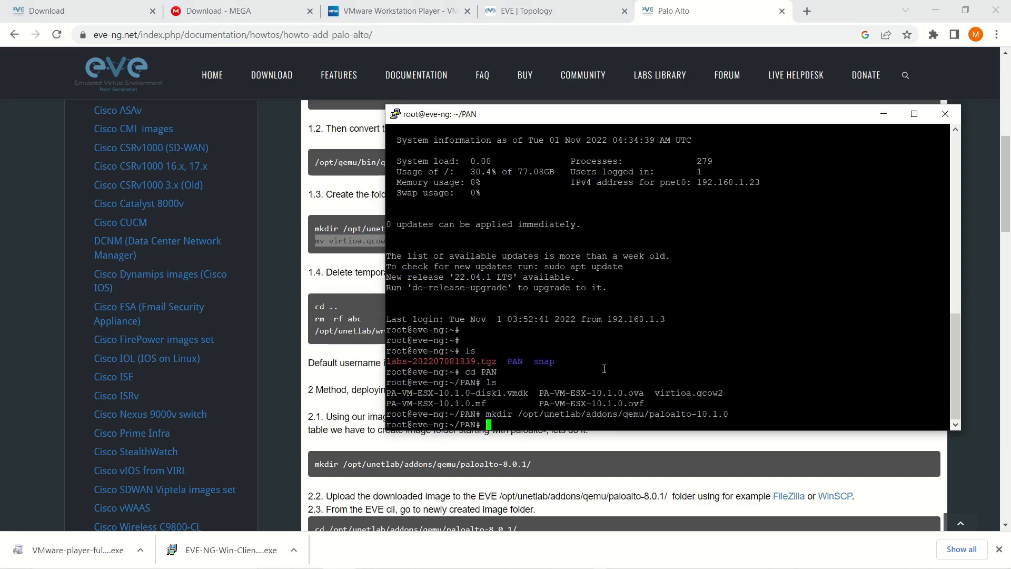
{"action": "right_click", "coordinate": [605, 368]}
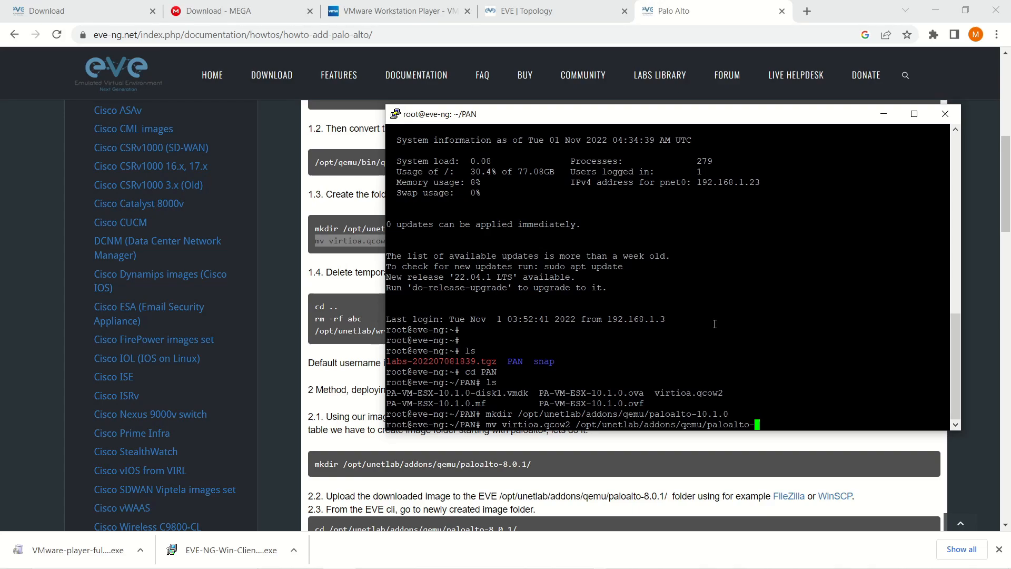
{"action": "type", "text": "10.1.0/"}
{"action": "key", "text": "Return"}
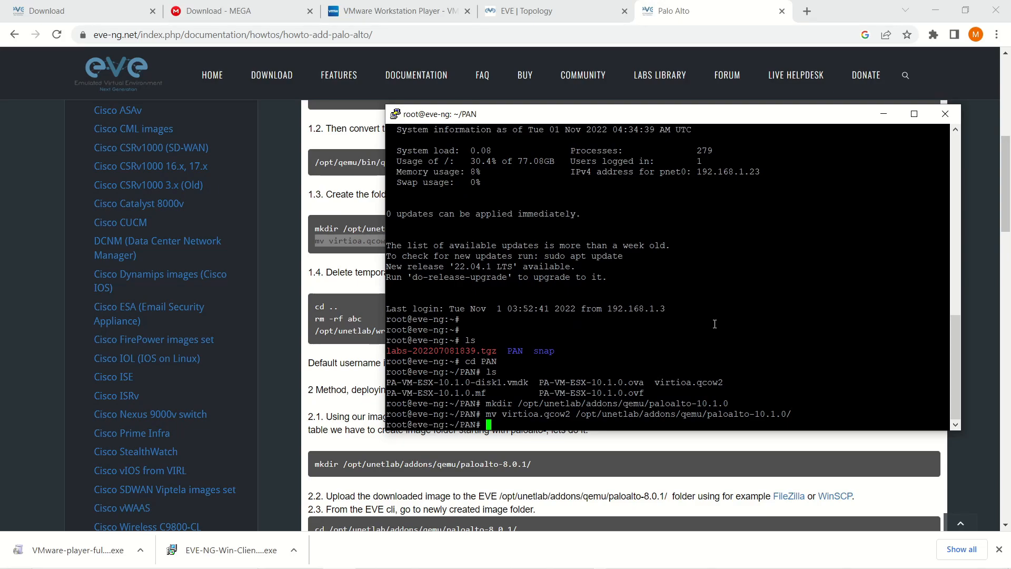
Enter and list the paloalto-10.1.0 folder, then delete /root/PAN with rm -r.
{"action": "type", "text": "cd"}
{"action": "right_click", "coordinate": [697, 332]}
{"action": "key", "text": "BackSpace"}
{"action": "key", "text": "BackSpace"}
{"action": "key", "text": "BackSpace"}
{"action": "key", "text": "BackSpace"}
{"action": "key", "text": "BackSpace"}
{"action": "key", "text": "BackSpace"}
{"action": "key", "text": "BackSpace"}
{"action": "key", "text": "BackSpace"}
{"action": "key", "text": "BackSpace"}
{"action": "key", "text": "BackSpace"}
{"action": "key", "text": "BackSpace"}
{"action": "key", "text": "BackSpace"}
{"action": "key", "text": "BackSpace"}
{"action": "key", "text": "BackSpace"}
{"action": "key", "text": "BackSpace"}
{"action": "key", "text": "BackSpace"}
{"action": "key", "text": "BackSpace"}
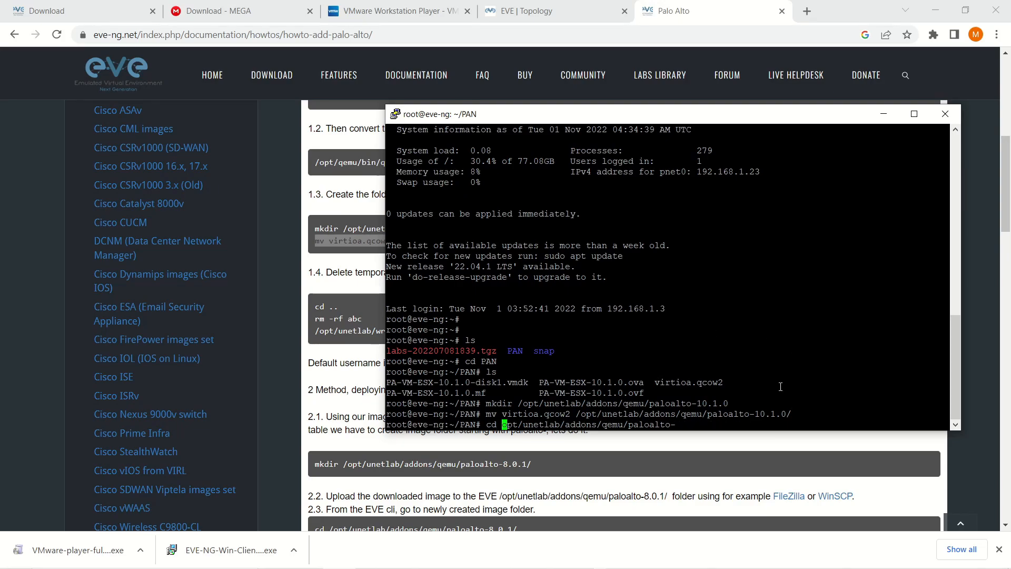
{"action": "type", "text": "/"}
{"action": "key", "text": "End"}
{"action": "type", "text": "10.1.0/"}
{"action": "key", "text": "Return"}
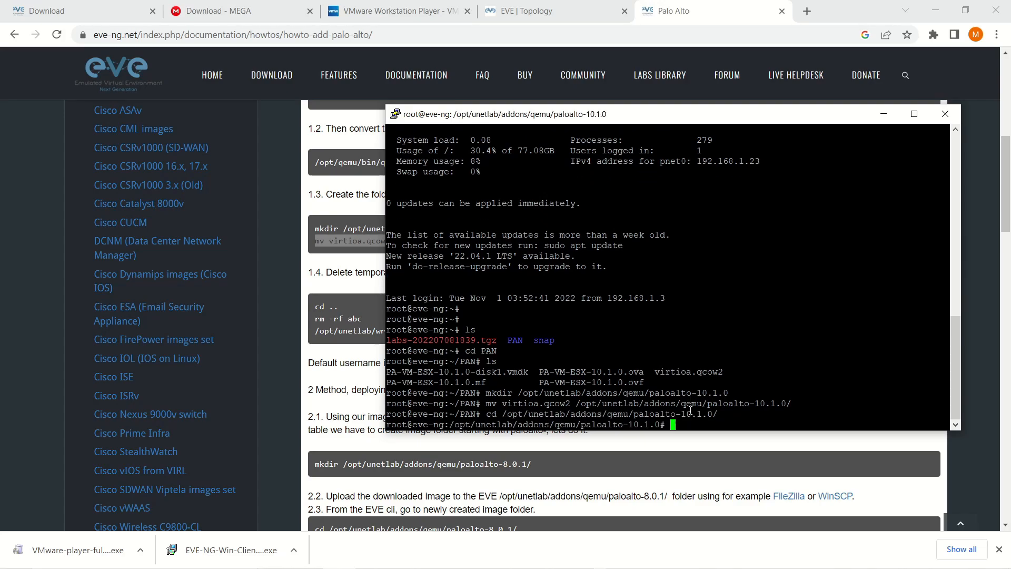
{"action": "type", "text": "ls"}
{"action": "key", "text": "Return"}
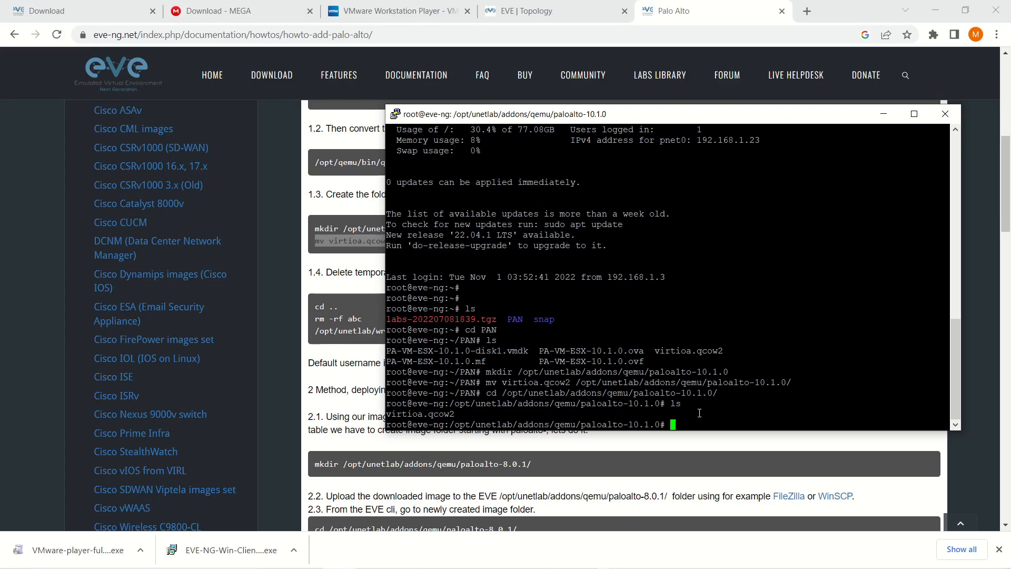
{"action": "type", "text": "rm -r /root/PAN/"}
{"action": "key", "text": "Return"}
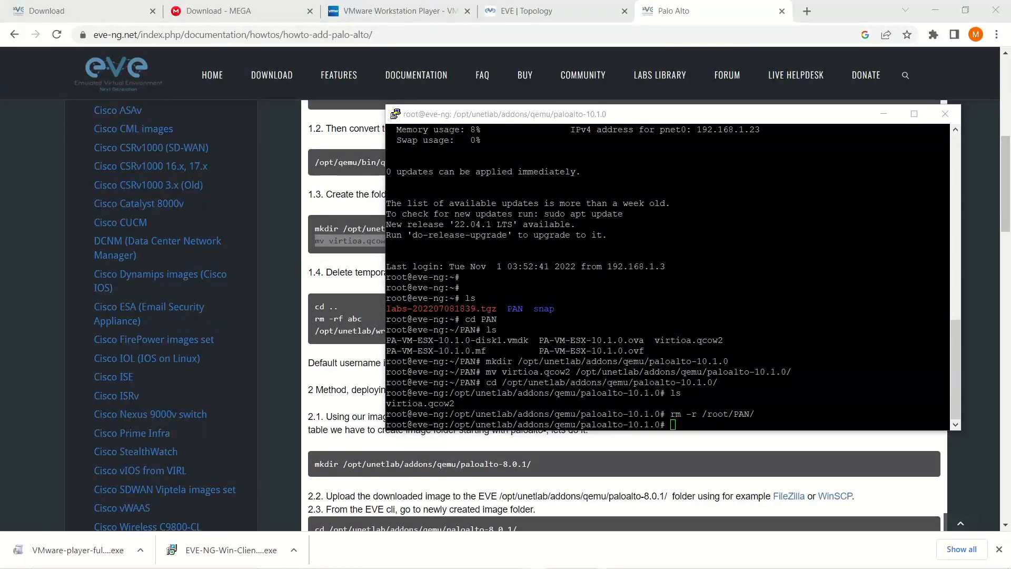
Copy the unl_wrapper -a fixpermissions line from the docs and run it in the EVE-NG shell.
{"action": "left_click", "coordinate": [330, 324]}
{"action": "left_click_drag", "start_coordinate": [315, 336], "coordinate": [555, 330]}
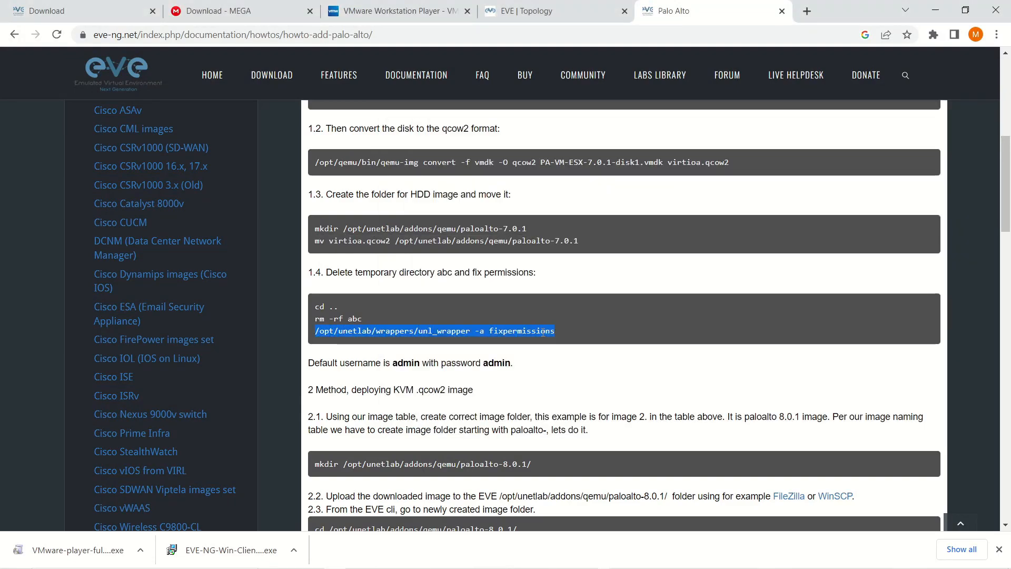
{"action": "right_click", "coordinate": [542, 332]}
{"action": "left_click", "coordinate": [571, 343]}
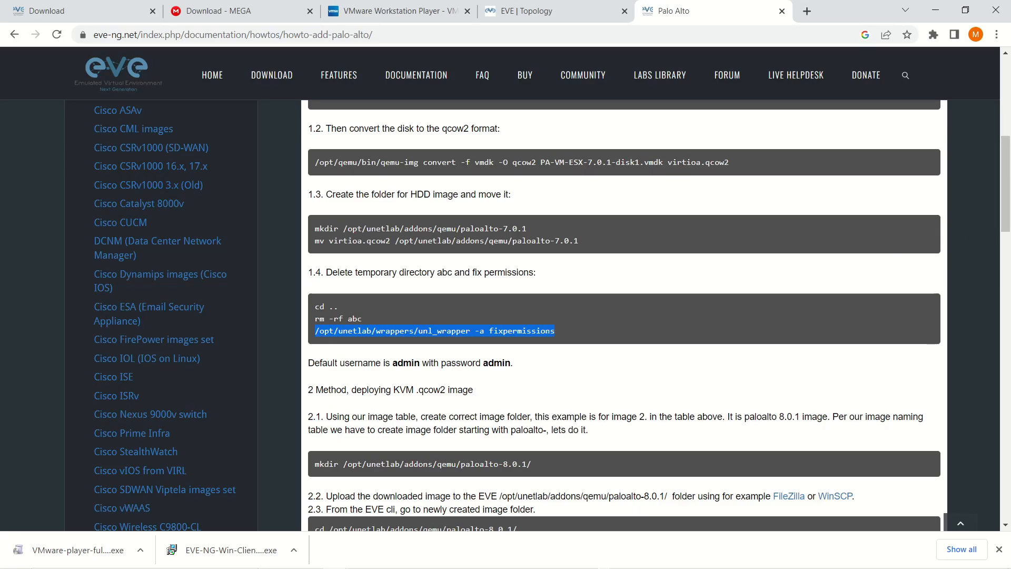
{"action": "key", "text": "alt+Tab"}
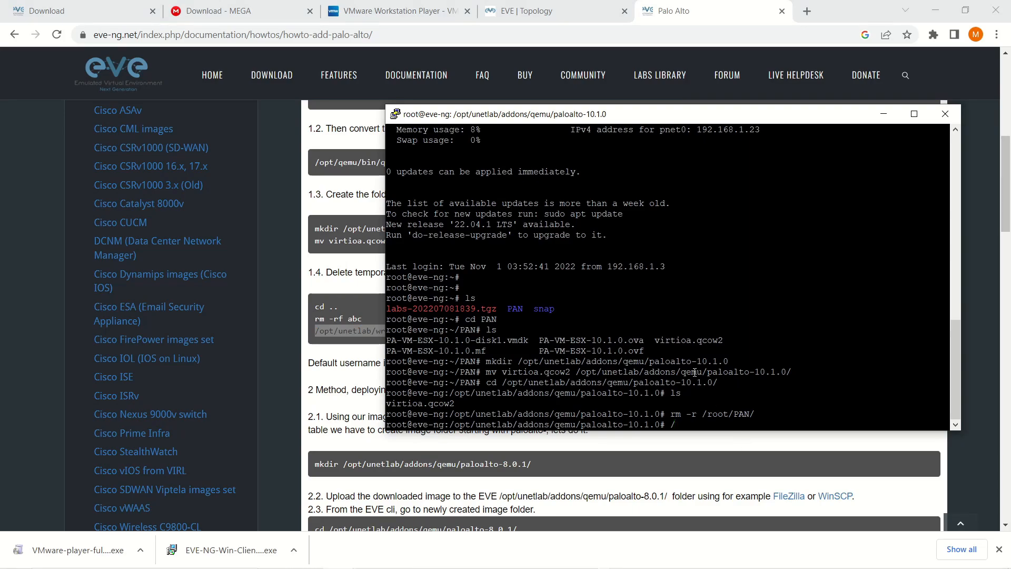
{"action": "right_click", "coordinate": [695, 373]}
{"action": "key", "text": "Return"}
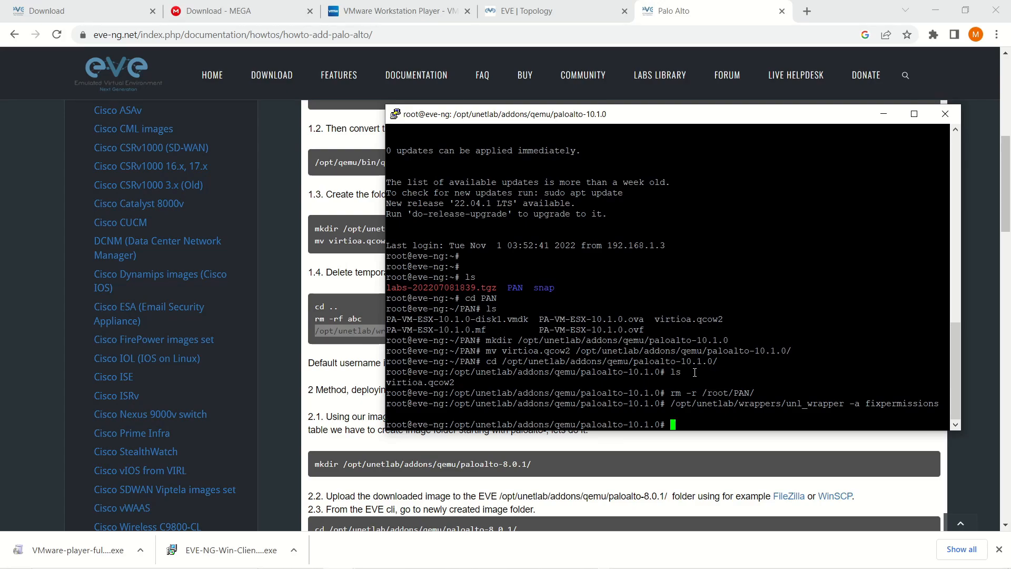
{"action": "left_click", "coordinate": [536, 15]}
Shorten the lab's web address to /legacy/ and reload the EVE-NG lab.
{"action": "left_click", "coordinate": [289, 83]}
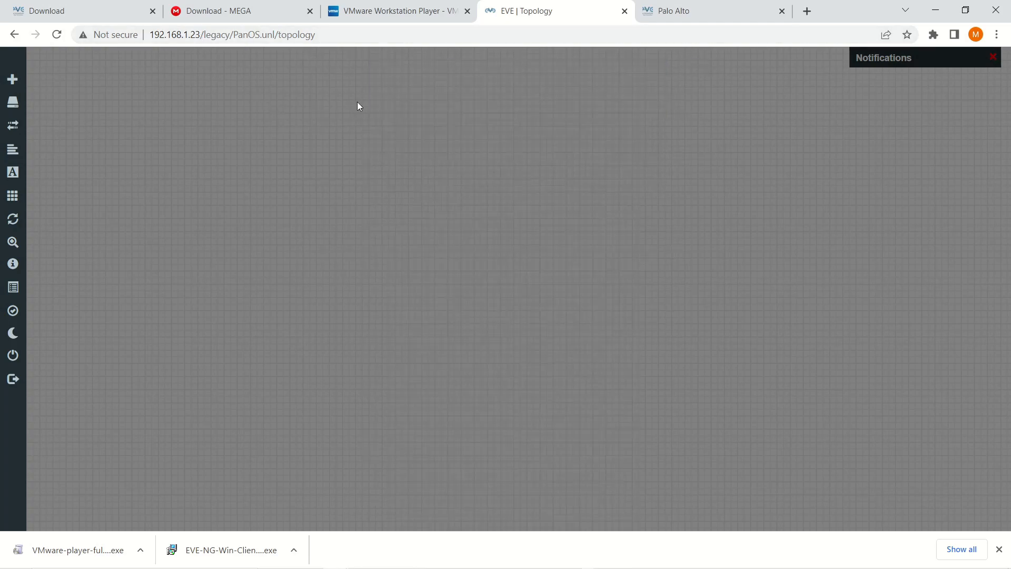
{"action": "left_click_drag", "start_coordinate": [201, 36], "coordinate": [629, 96]}
{"action": "key", "text": "BackSpace"}
{"action": "key", "text": "Return"}
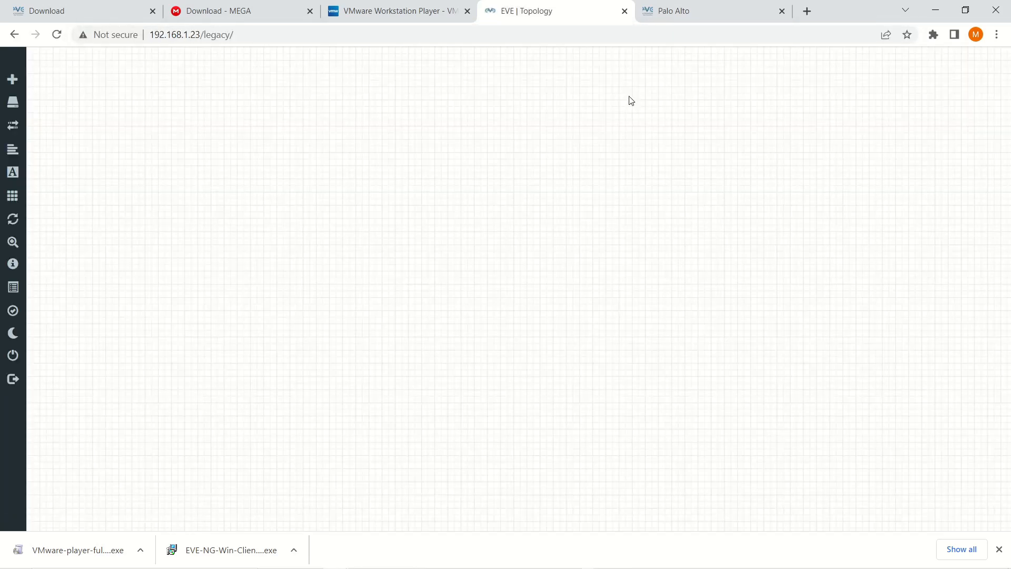
Add a new node from the canvas and pick the Palo Alto template.
{"action": "right_click", "coordinate": [364, 105]}
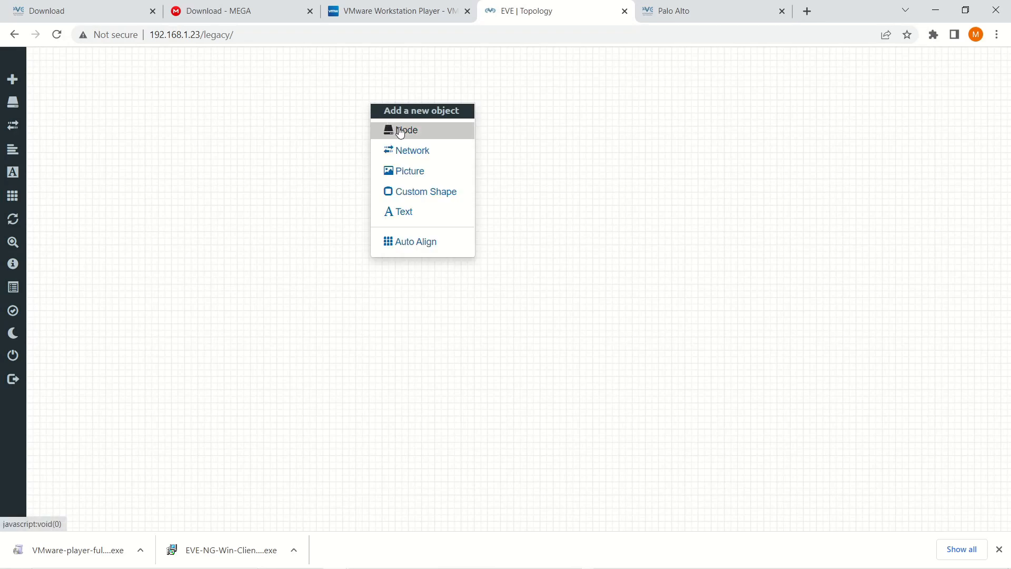
{"action": "left_click", "coordinate": [403, 134]}
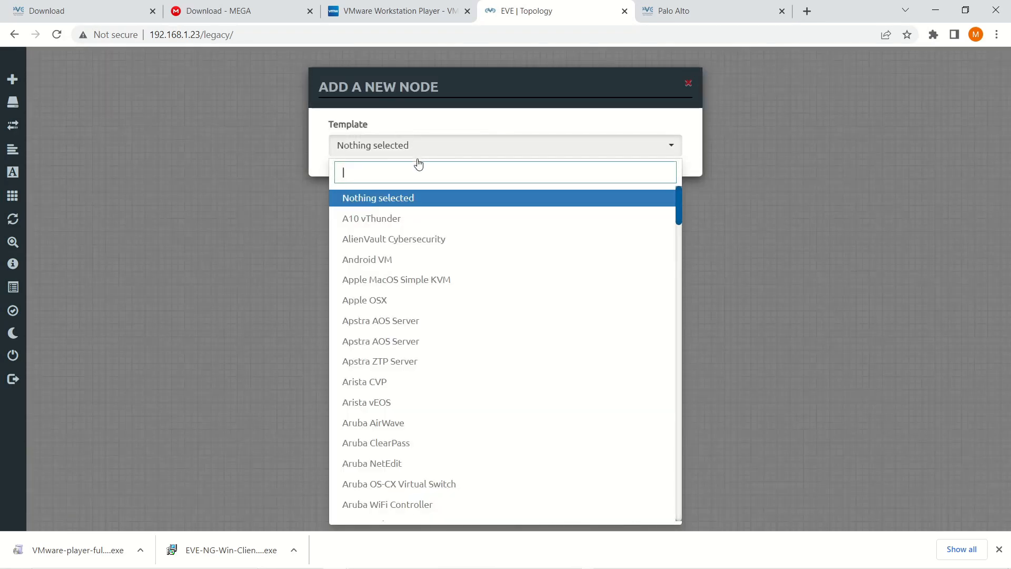
{"action": "scroll", "coordinate": [493, 272], "scroll_direction": "down", "scroll_amount": 5}
{"action": "scroll", "coordinate": [495, 270], "scroll_direction": "down", "scroll_amount": 15}
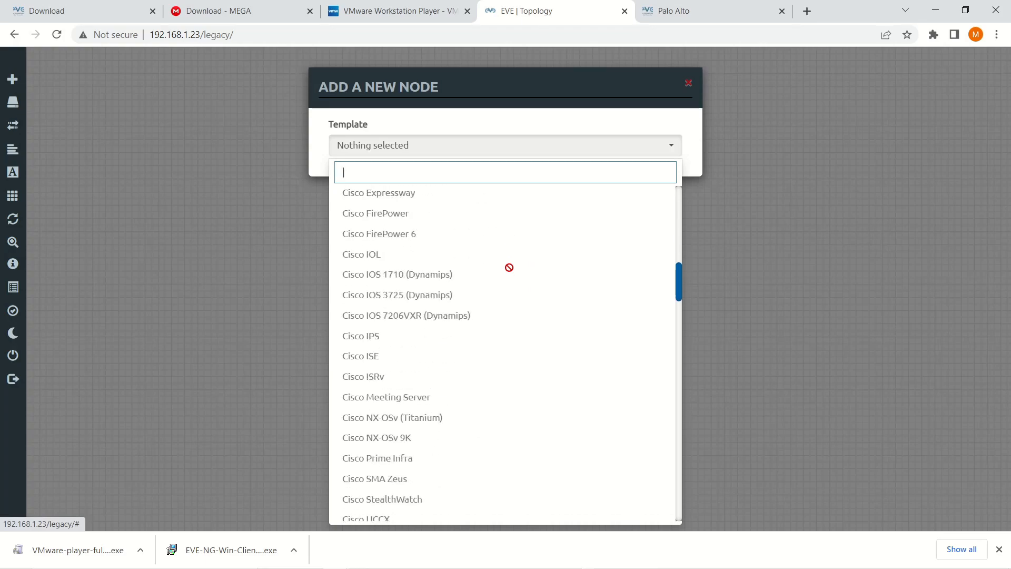
{"action": "scroll", "coordinate": [509, 267], "scroll_direction": "down", "scroll_amount": 5}
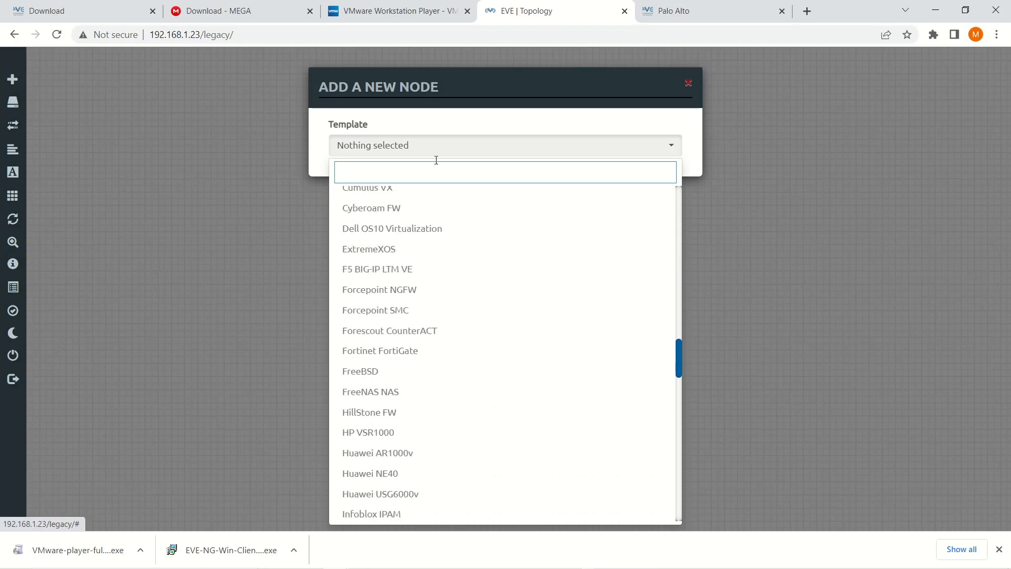
{"action": "scroll", "coordinate": [453, 295], "scroll_direction": "down", "scroll_amount": 15}
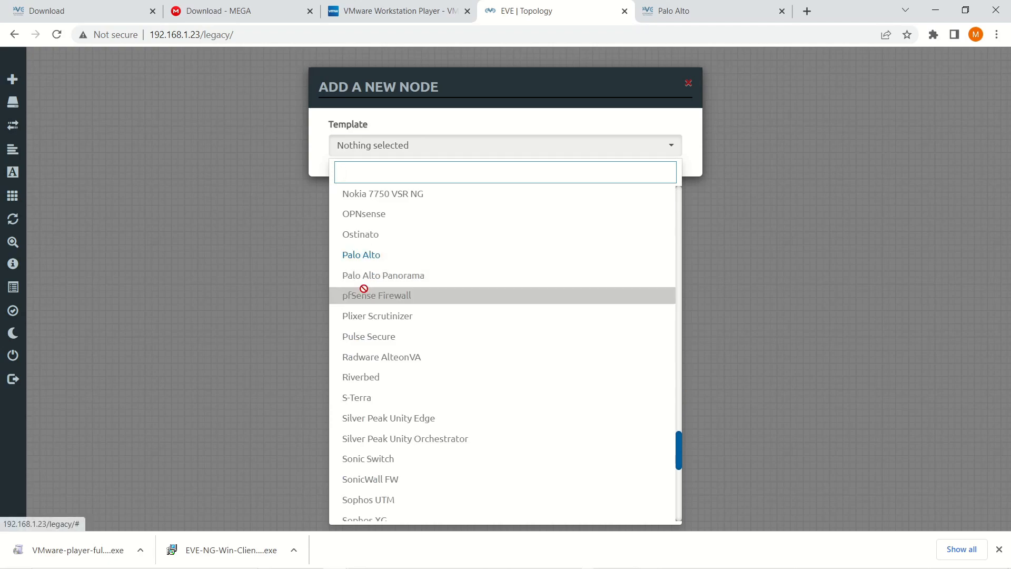
{"action": "left_click", "coordinate": [362, 257]}
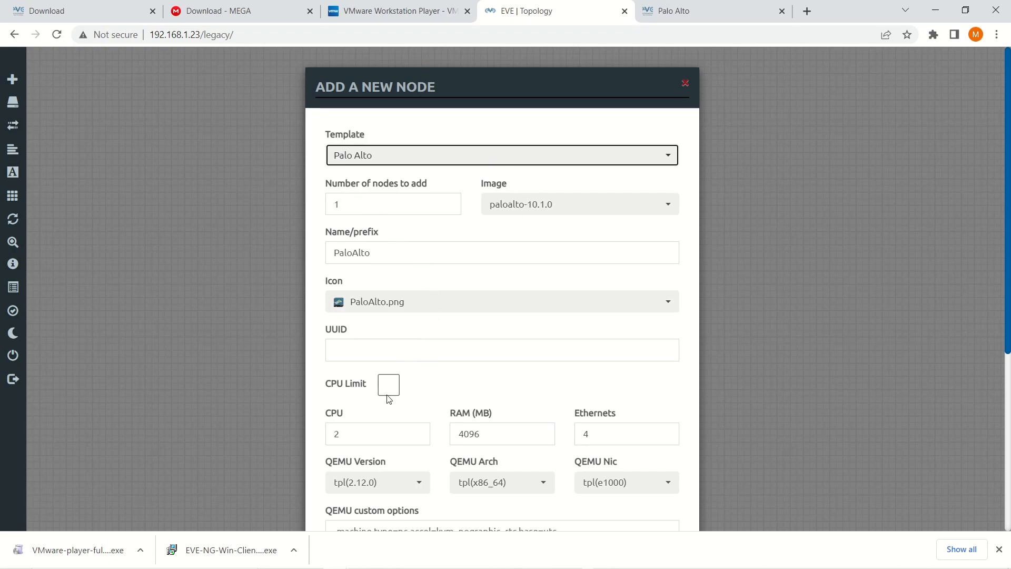
Set the PaloAlto node's RAM to 6000 MB and console to telnet, then save it.
{"action": "scroll", "coordinate": [509, 390], "scroll_direction": "down", "scroll_amount": 2}
{"action": "double_click", "coordinate": [505, 369]}
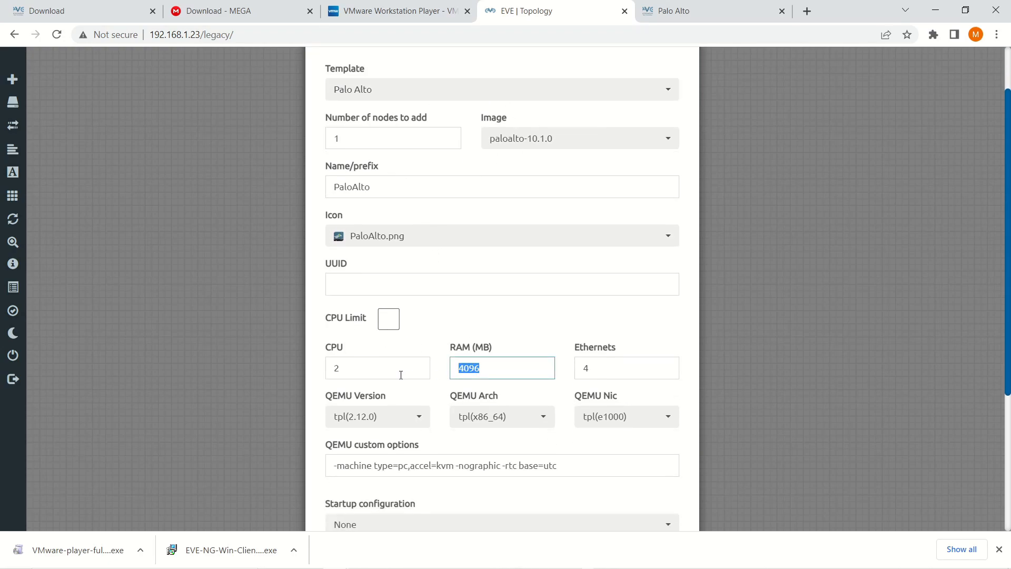
{"action": "type", "text": "6000"}
{"action": "scroll", "coordinate": [510, 357], "scroll_direction": "down", "scroll_amount": 2}
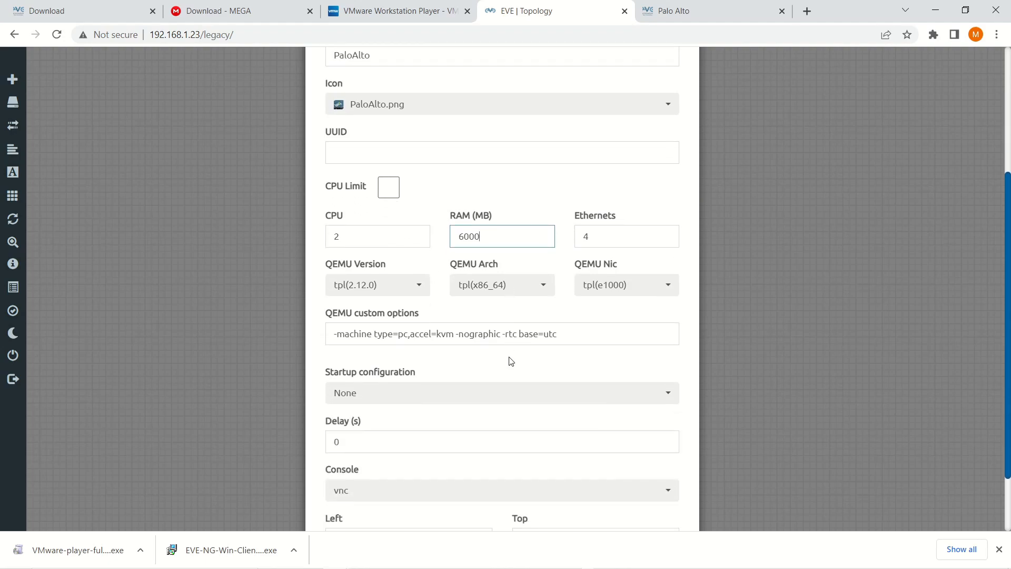
{"action": "scroll", "coordinate": [510, 361], "scroll_direction": "down", "scroll_amount": 1}
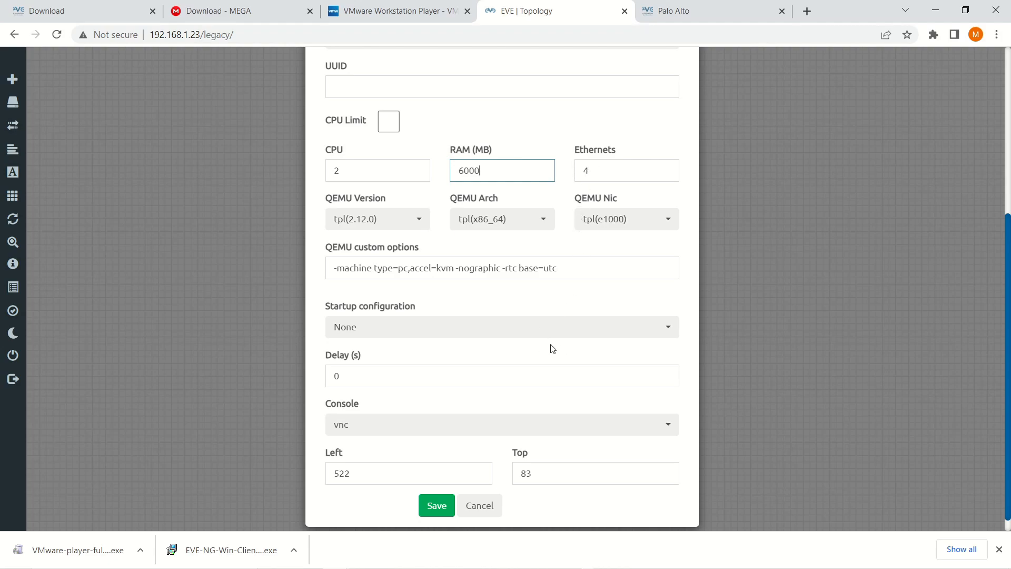
{"action": "scroll", "coordinate": [508, 363], "scroll_direction": "down", "scroll_amount": 1}
{"action": "left_click", "coordinate": [465, 416]}
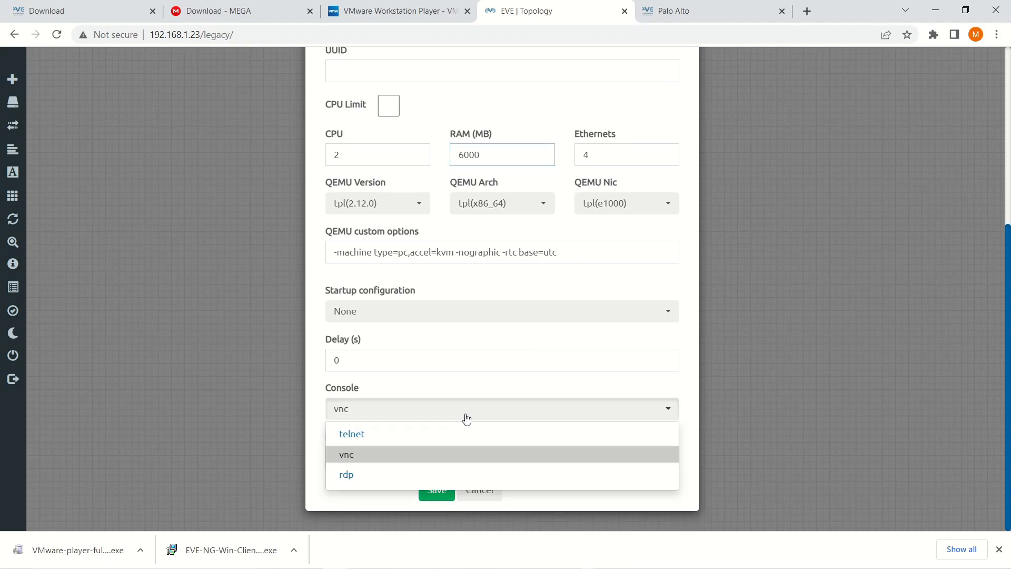
{"action": "left_click", "coordinate": [427, 437]}
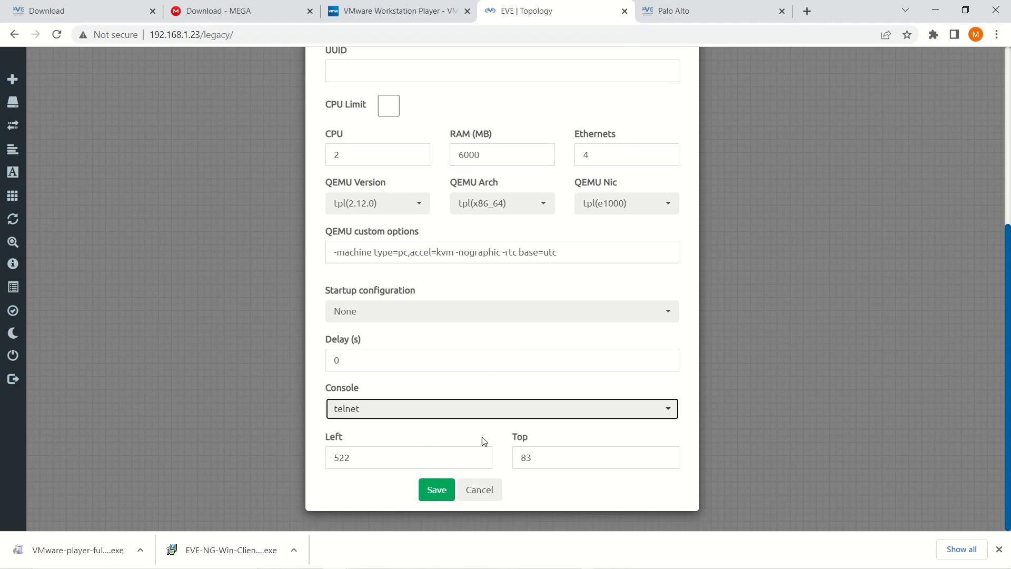
{"action": "left_click", "coordinate": [437, 491]}
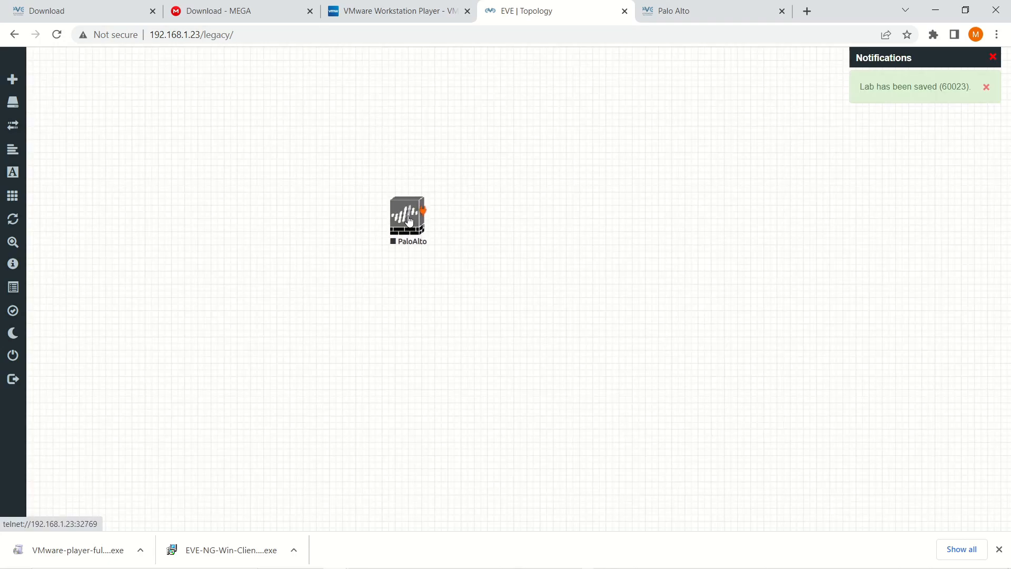
Start the PaloAlto node and open its telnet console through Chrome's client prompt.
{"action": "right_click", "coordinate": [409, 220]}
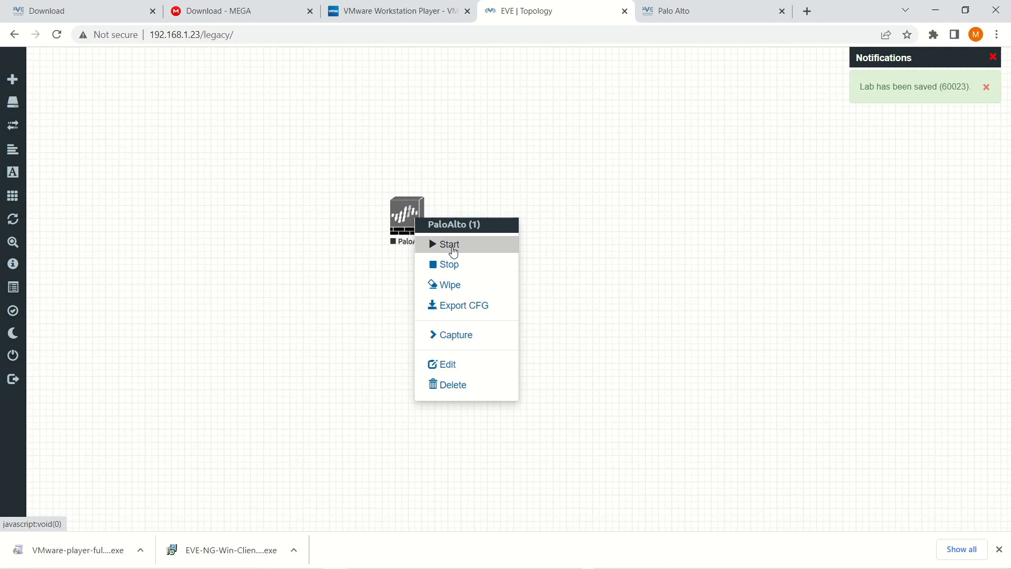
{"action": "left_click", "coordinate": [451, 245]}
{"action": "right_click", "coordinate": [405, 224]}
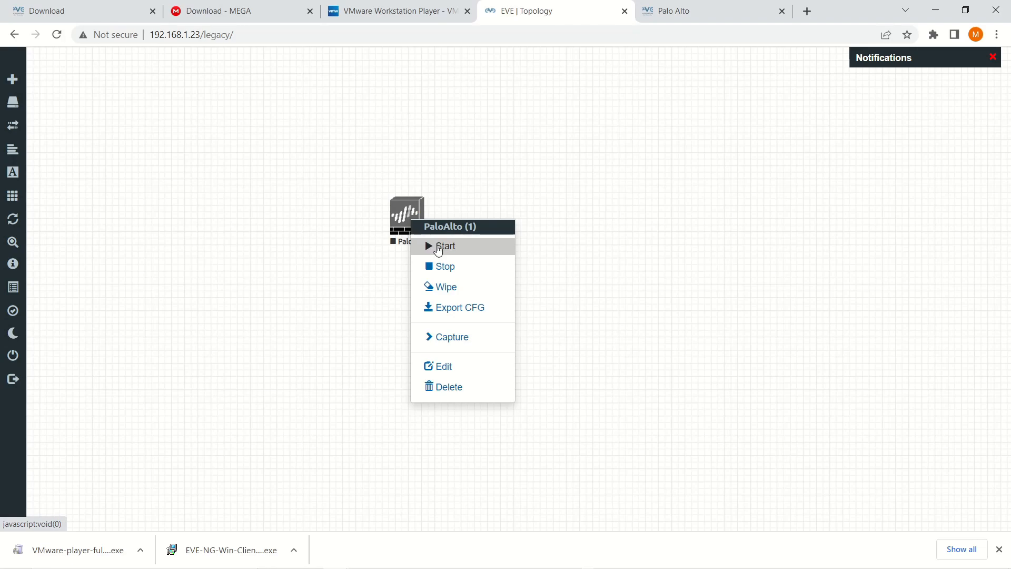
{"action": "left_click", "coordinate": [438, 250]}
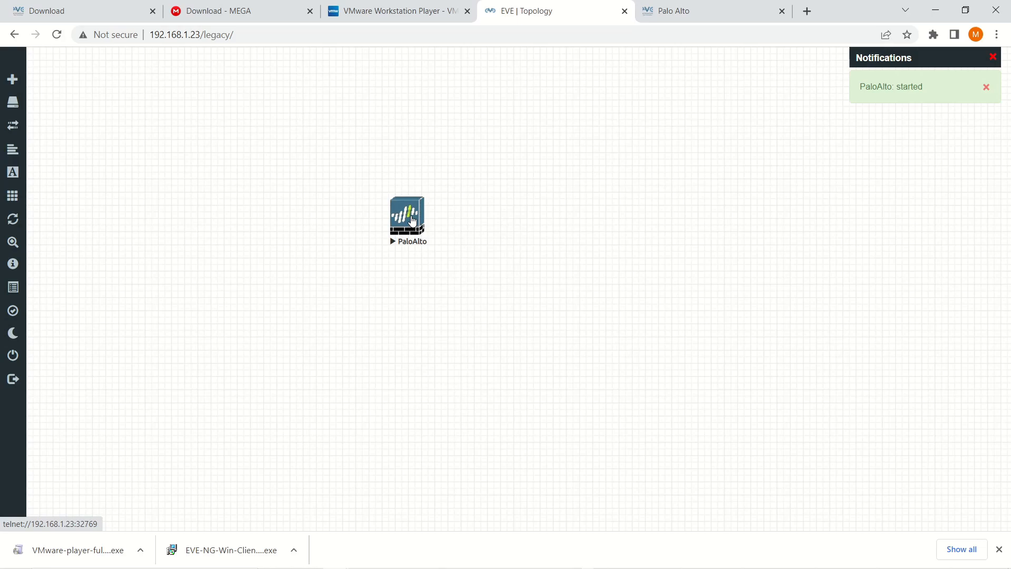
{"action": "left_click", "coordinate": [412, 221]}
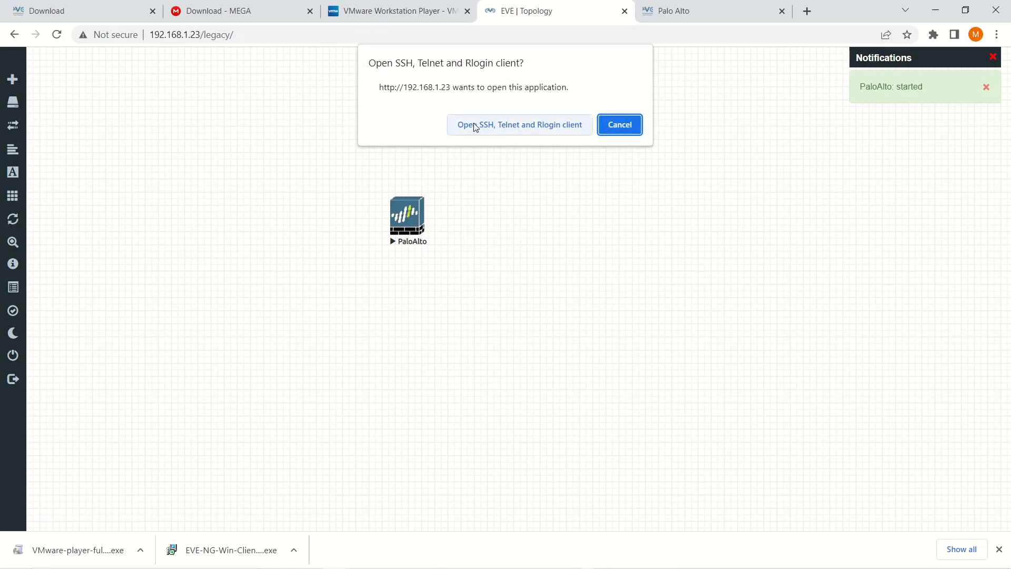
{"action": "left_click", "coordinate": [533, 130]}
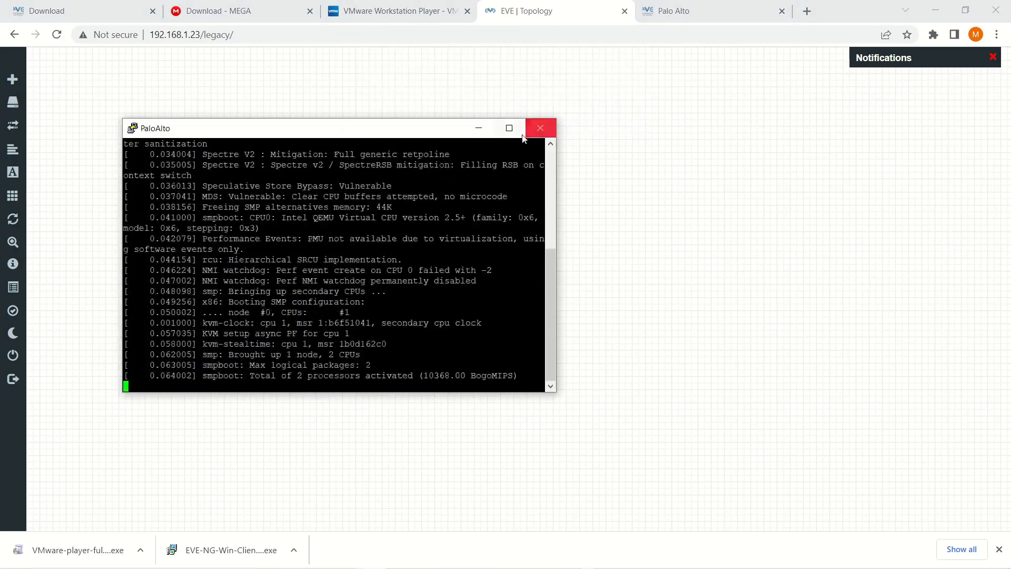
After the firewall boots to vm login, log in as admin with the password.
{"action": "left_click_drag", "start_coordinate": [258, 130], "coordinate": [597, 110]}
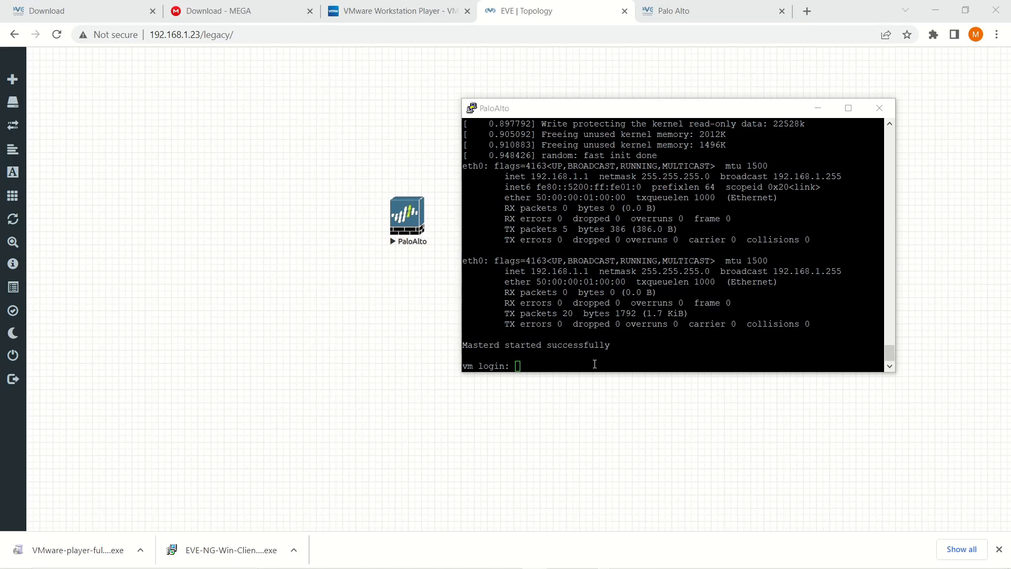
{"action": "left_click", "coordinate": [595, 364]}
{"action": "type", "text": "admin"}
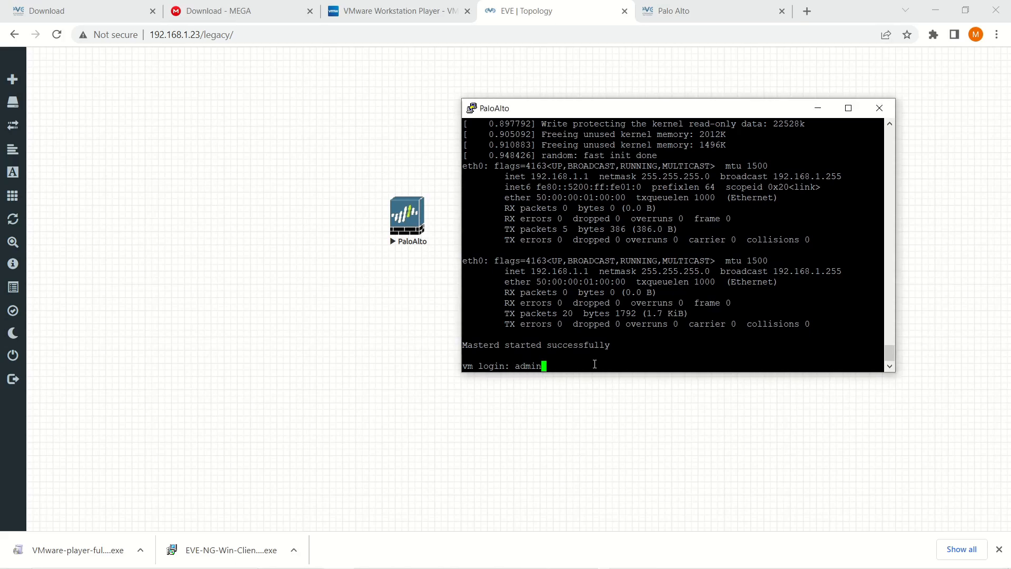
{"action": "key", "text": "Return"}
{"action": "type", "text": "aPassword:"}
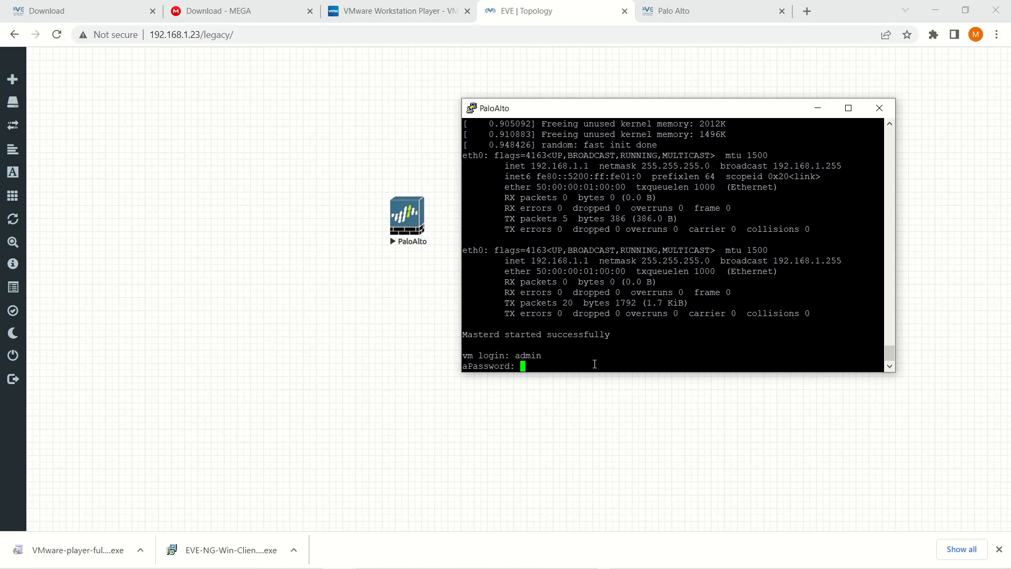
{"action": "key", "text": "Return"}
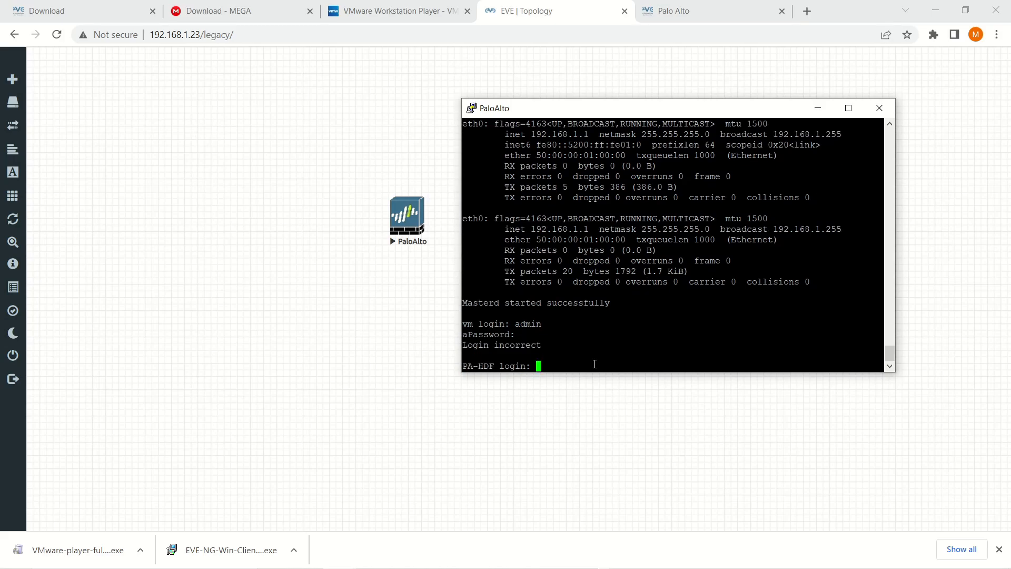